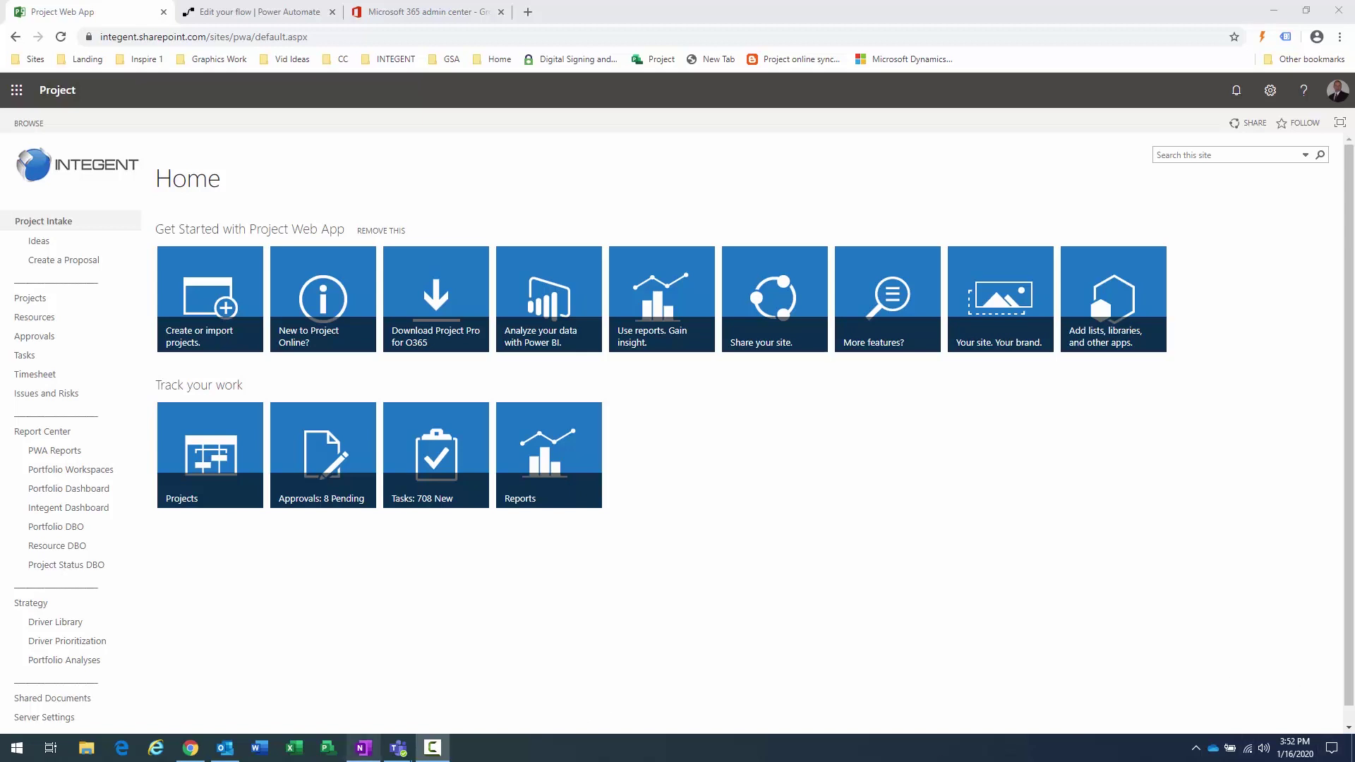
- Bring up the Project Web App site Home page in Chrome
left_click(432, 748)
- Open Ideas under Project Intake to list the four ideas, including Widget 100
left_click(1318, 639)
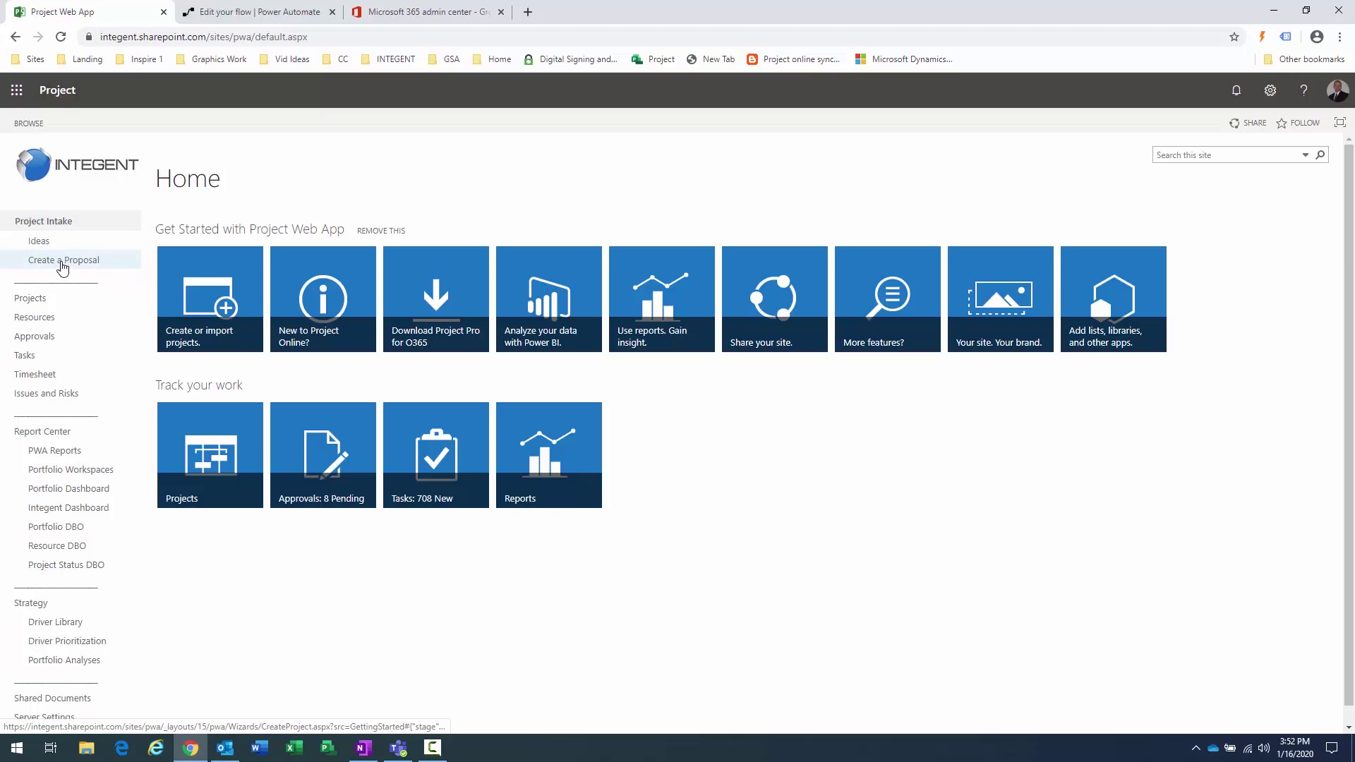
left_click(62, 261)
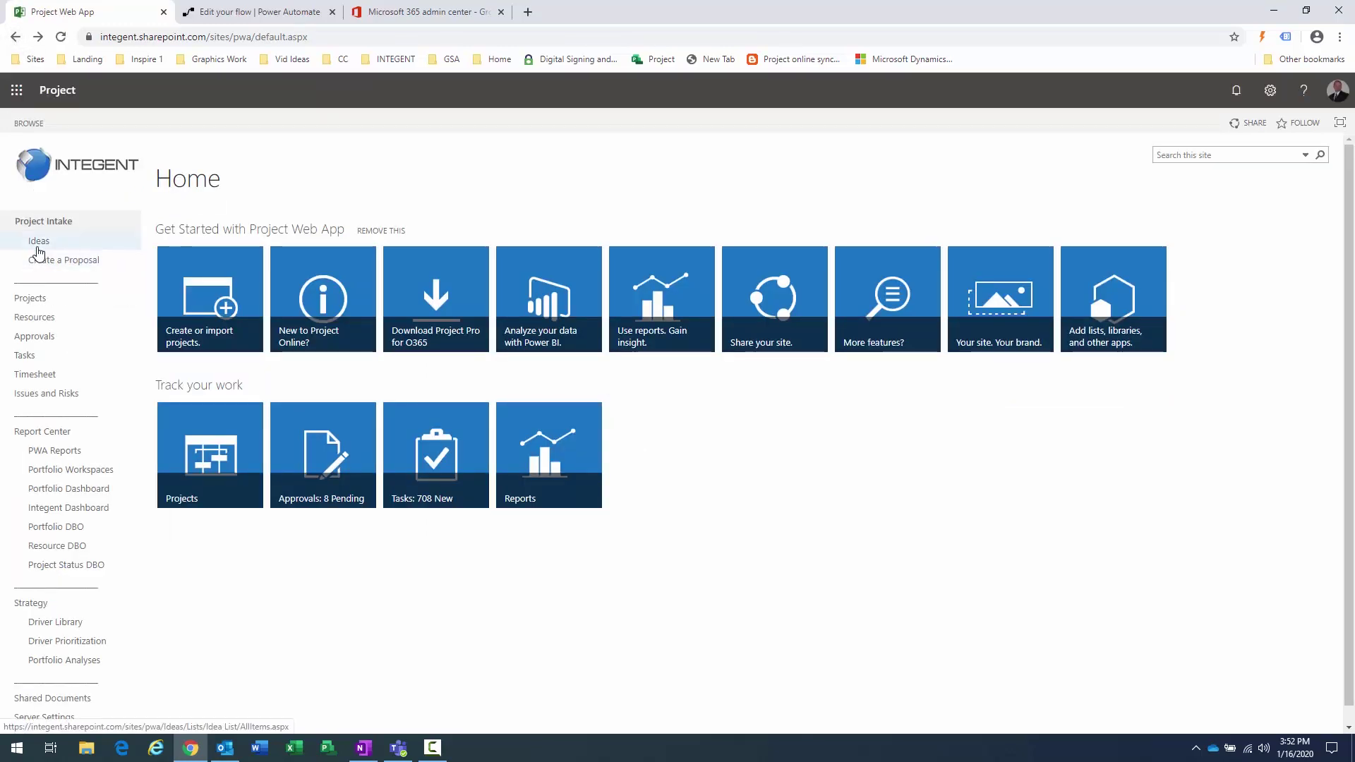
left_click(39, 247)
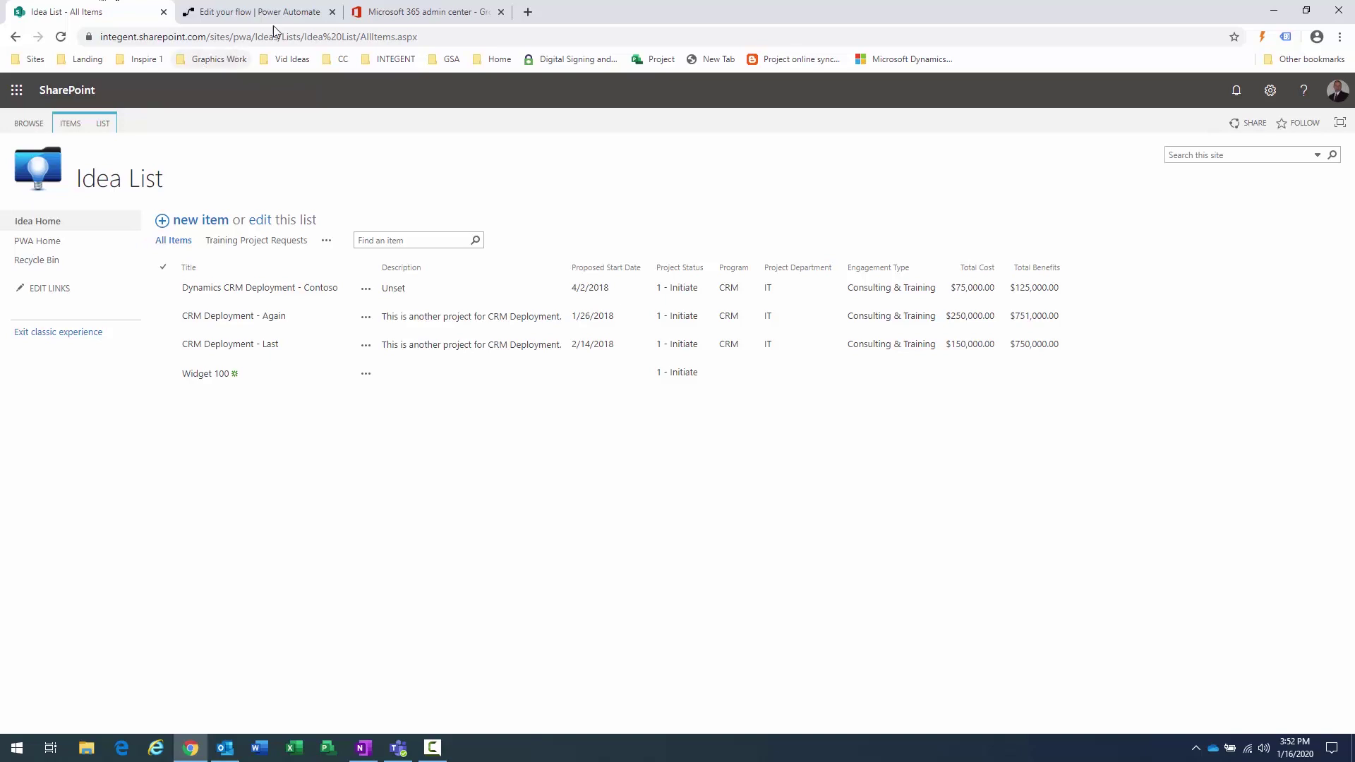
- Inspect the Ideas portion of the Idea List page address
left_click(255, 40)
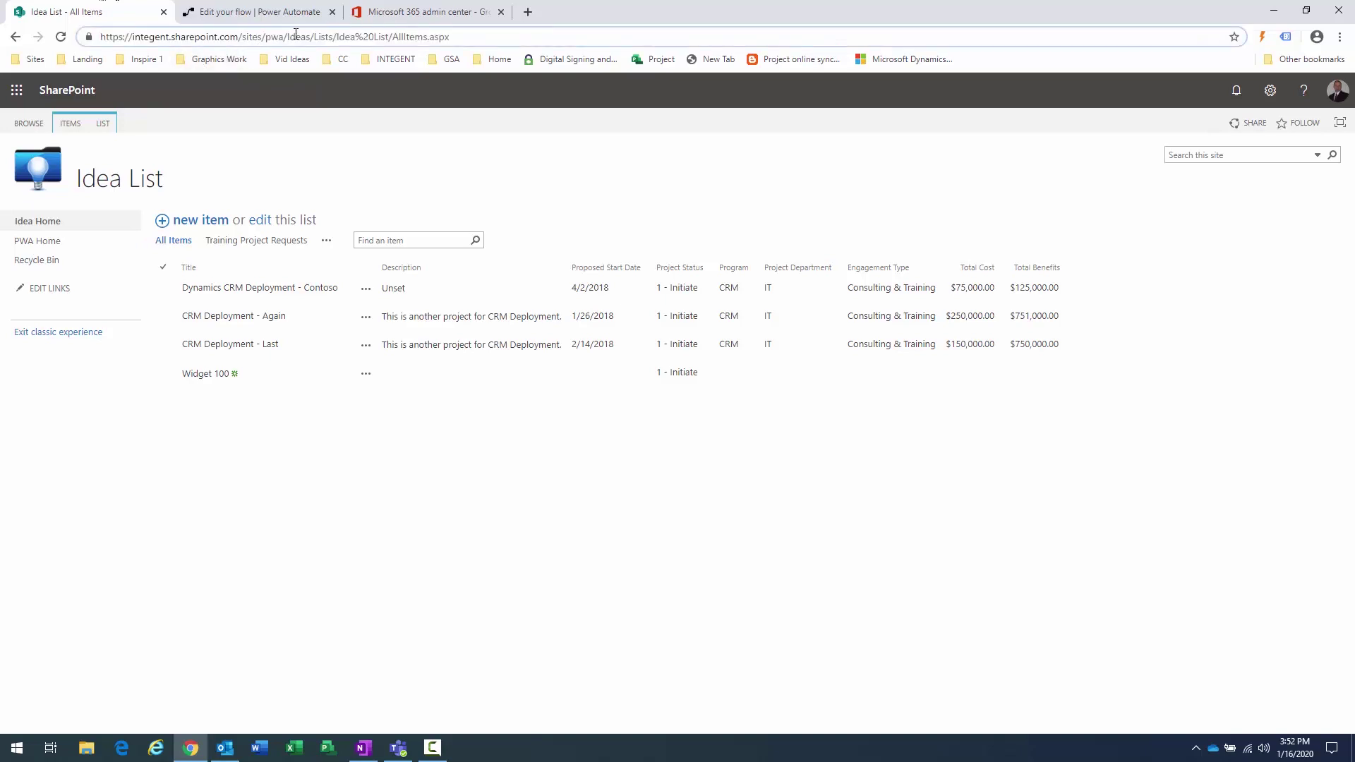
mouse_move(288, 37)
left_mouse_down()
mouse_move(316, 38)
mouse_move(270, 43)
left_mouse_up()
left_click(288, 36)
- Select the Dynamics CRM Deployment - Contoso idea and show the ITEMS ribbon commands
left_click_drag(161, 182, 165, 470)
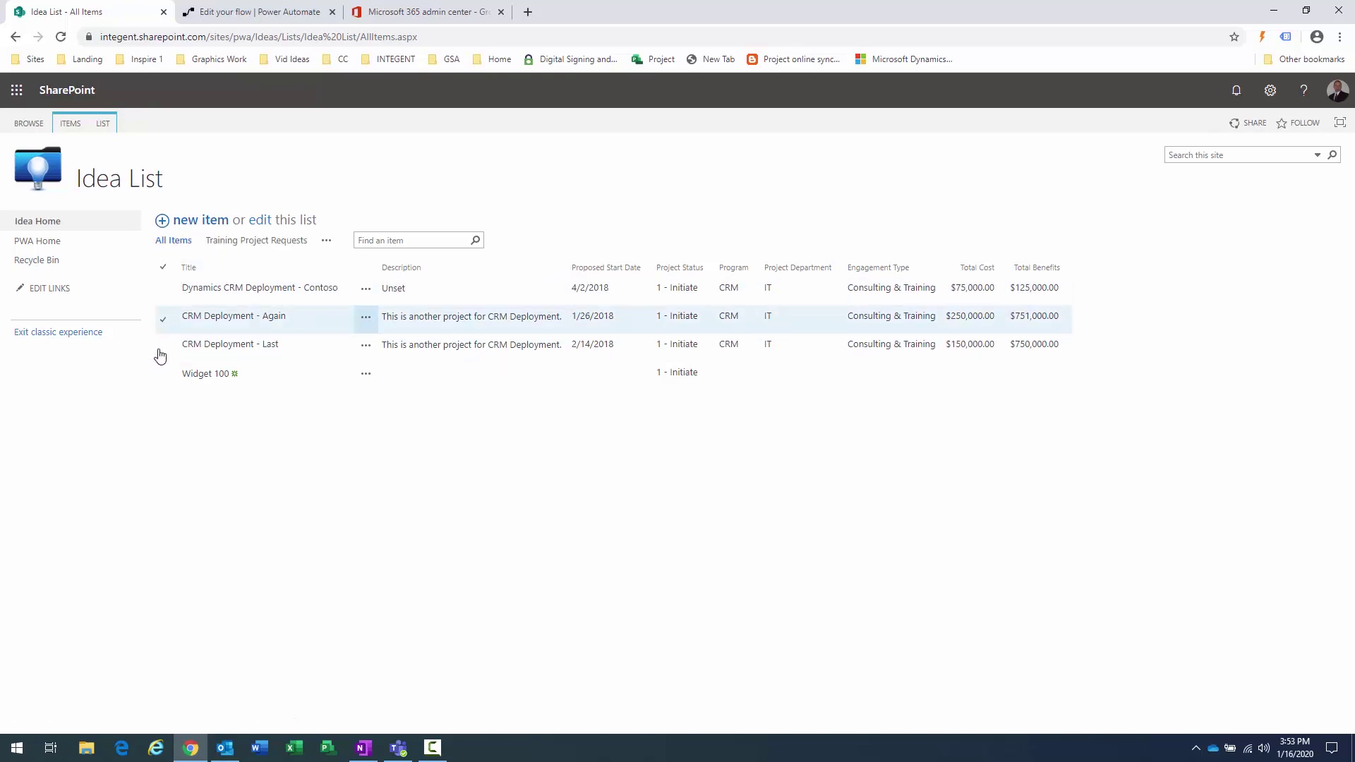
left_click(163, 290)
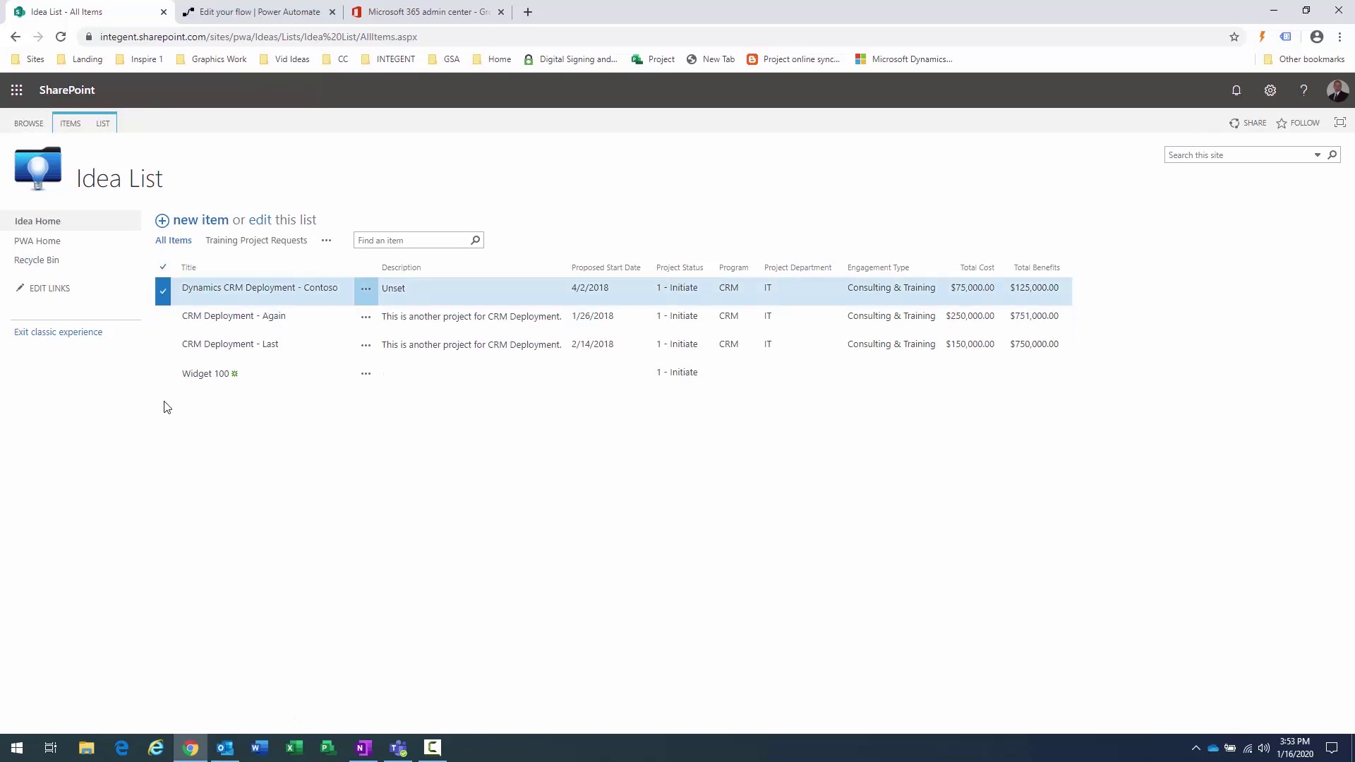
left_click(73, 128)
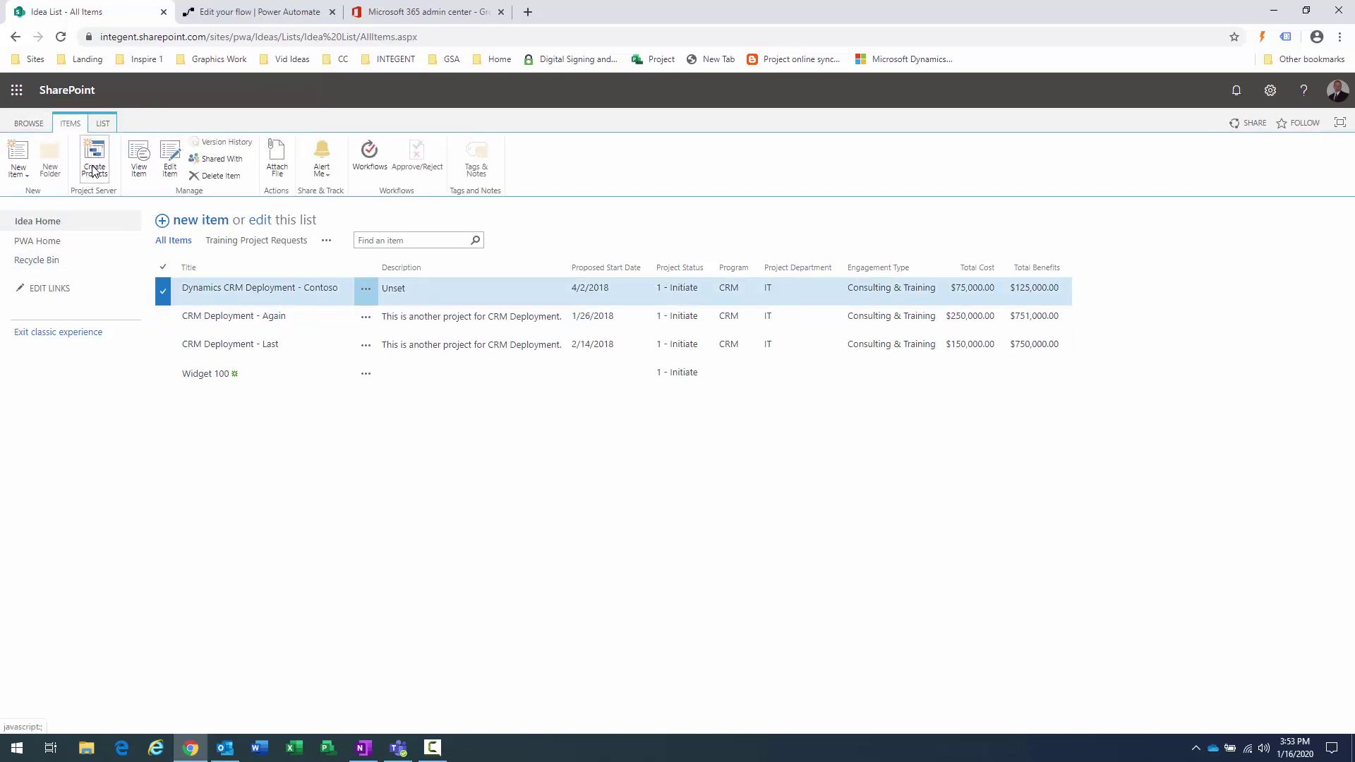
- Review the Create Projects field mappings, keeping Application Development as the project type
left_click(95, 164)
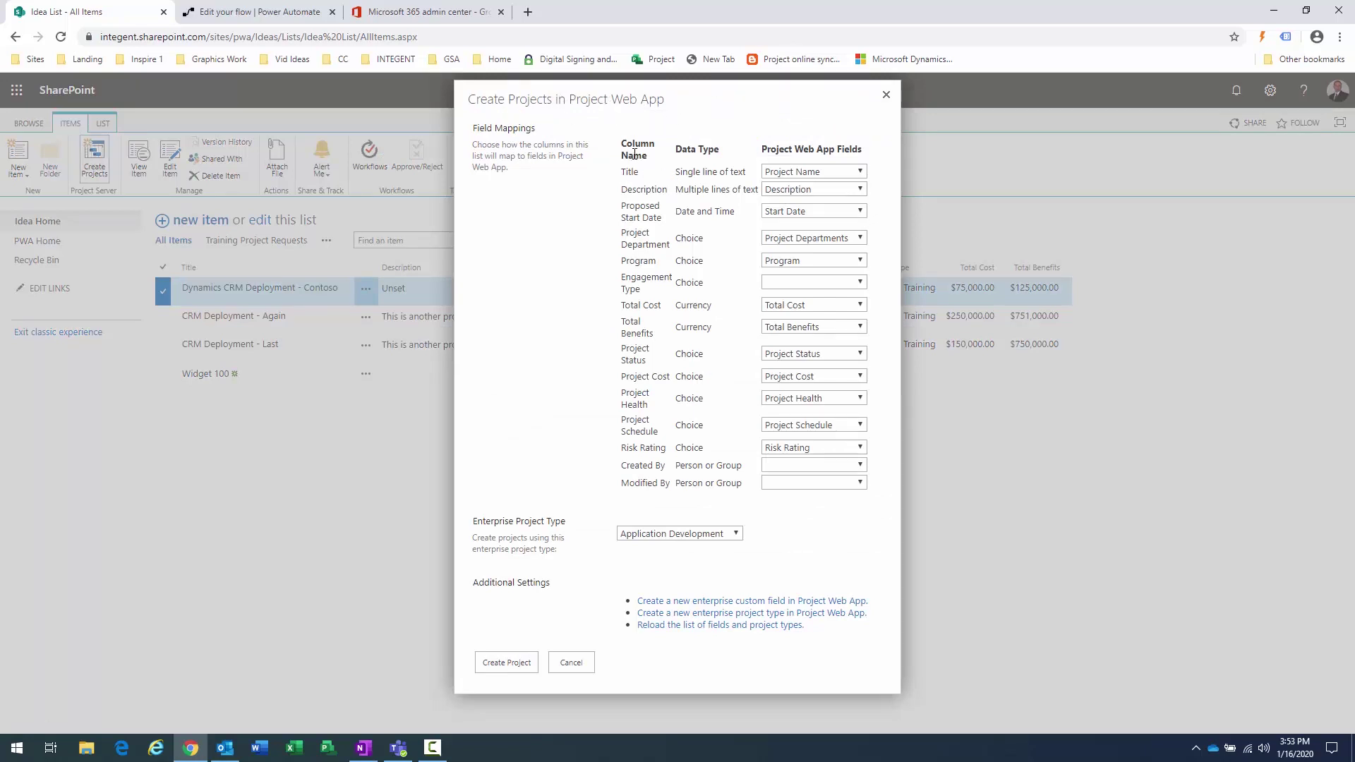
left_click_drag(634, 154, 860, 149)
left_click(657, 297)
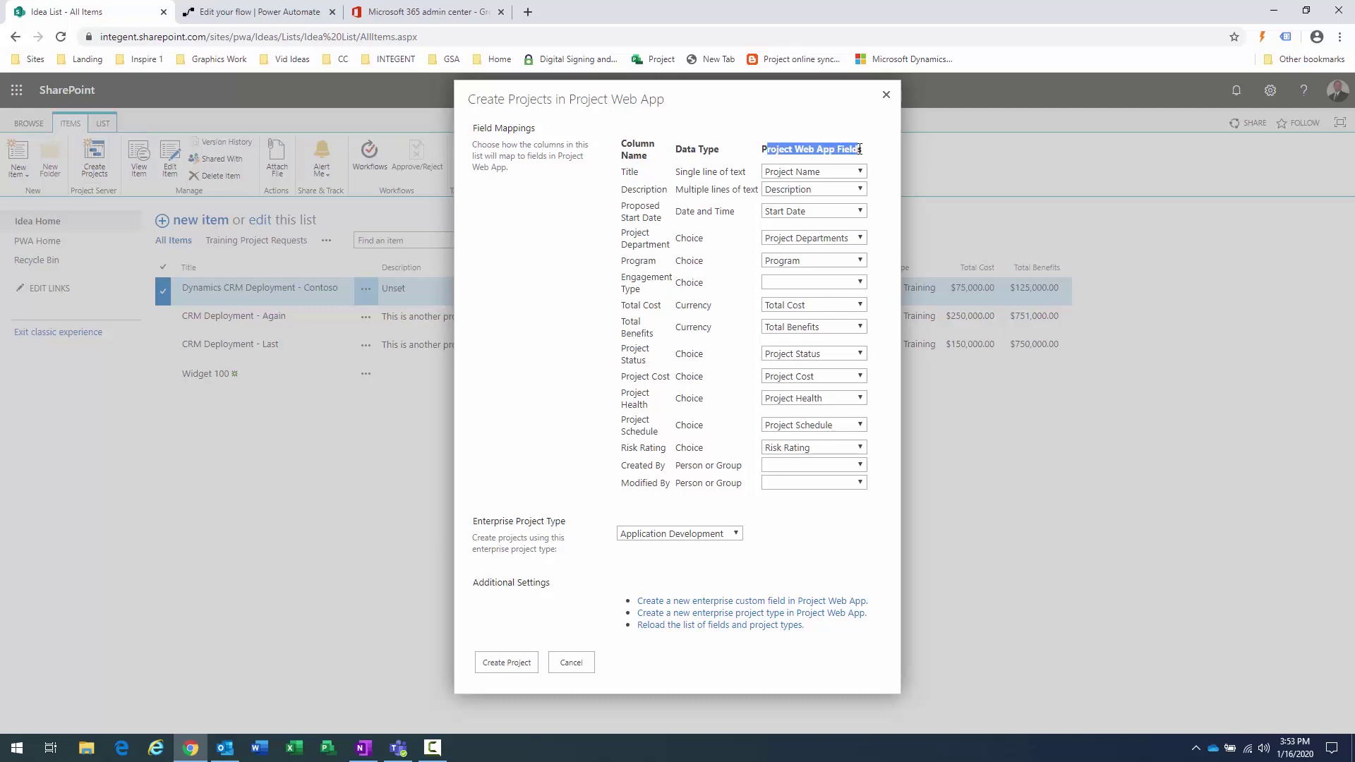
left_click(859, 149)
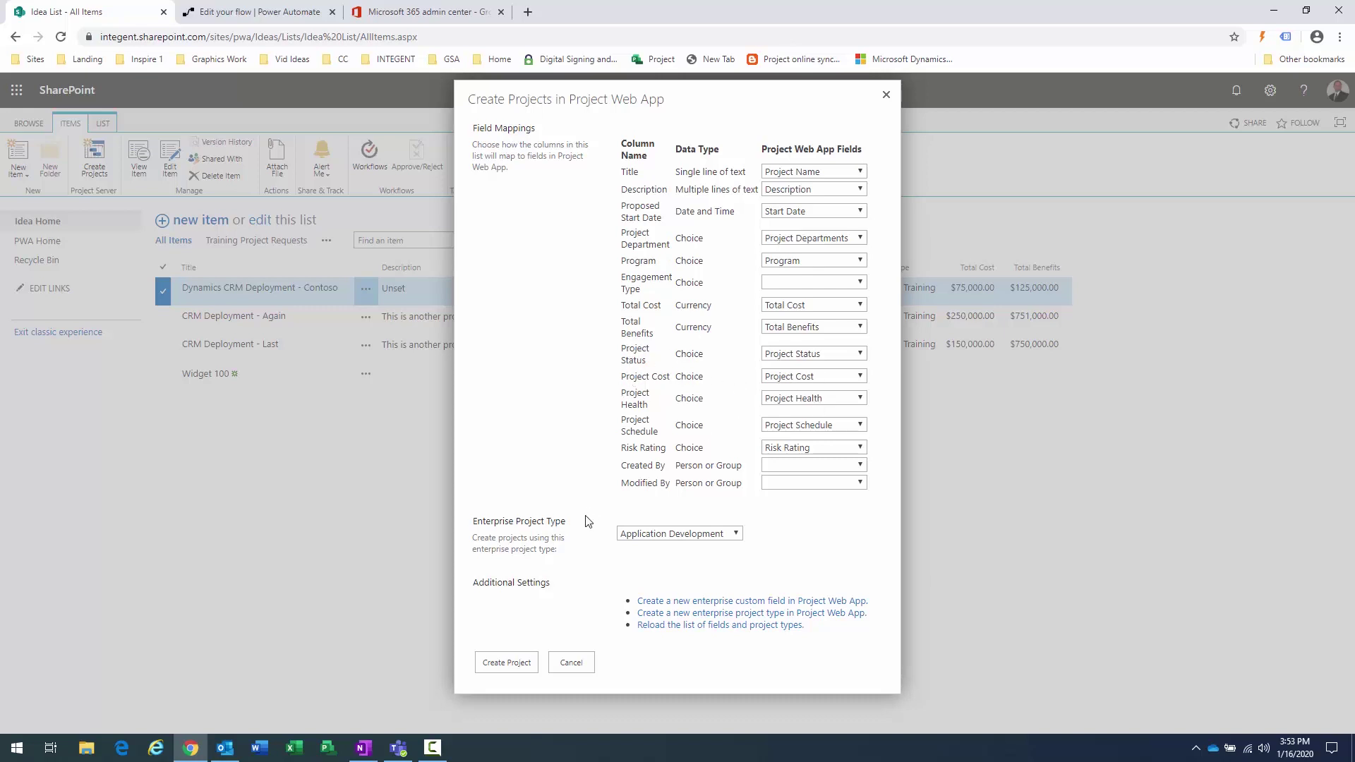
left_click(651, 537)
left_click(657, 535)
left_click(564, 663)
- Cancel project creation, return to the Idea List, and switch to Microsoft Teams
key("Escape")
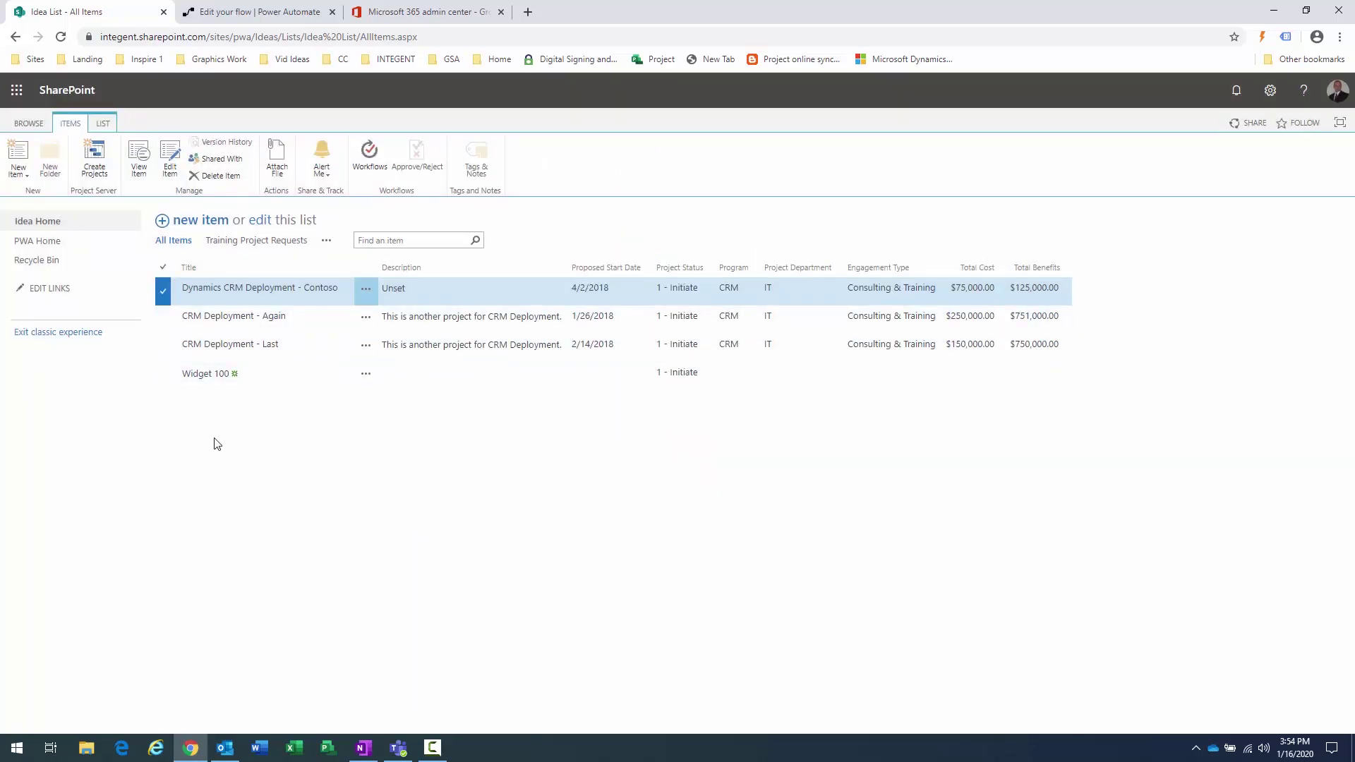
left_click(15, 37)
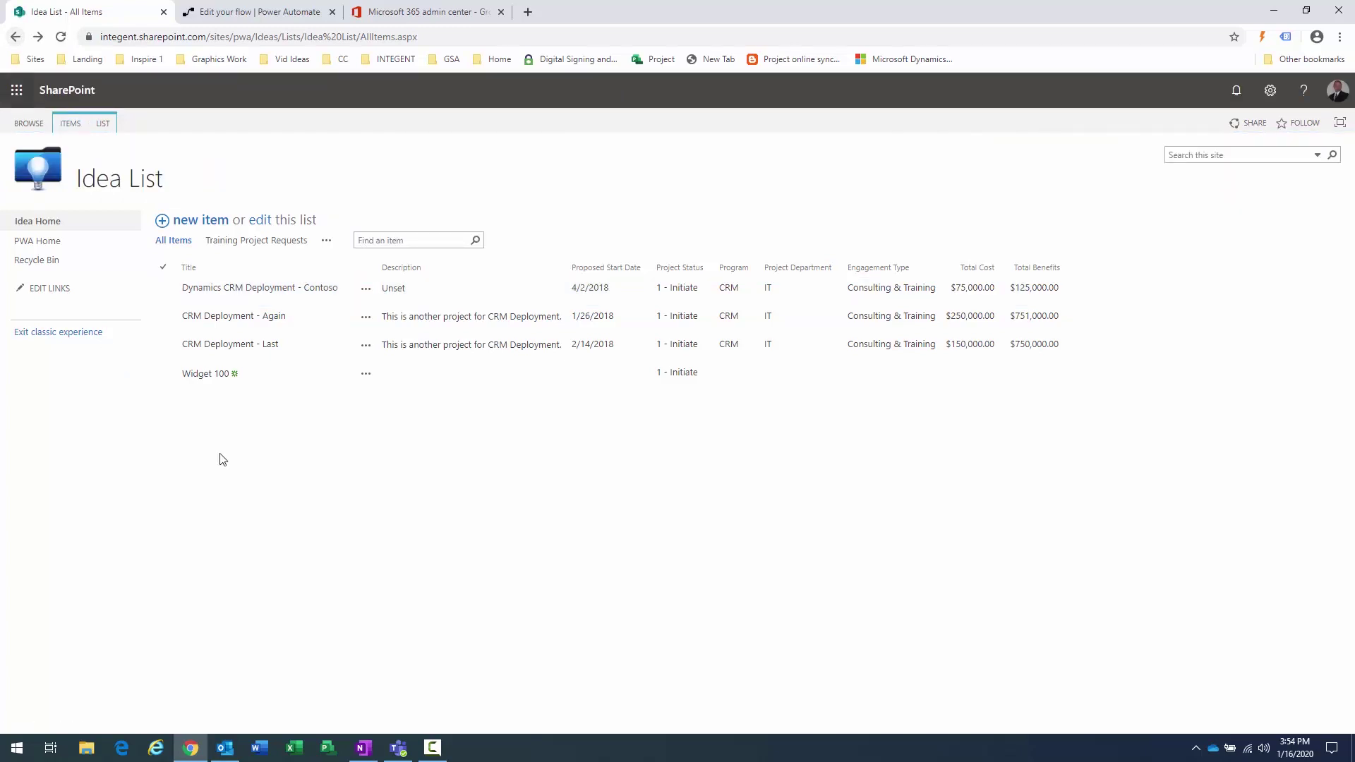
left_click(399, 749)
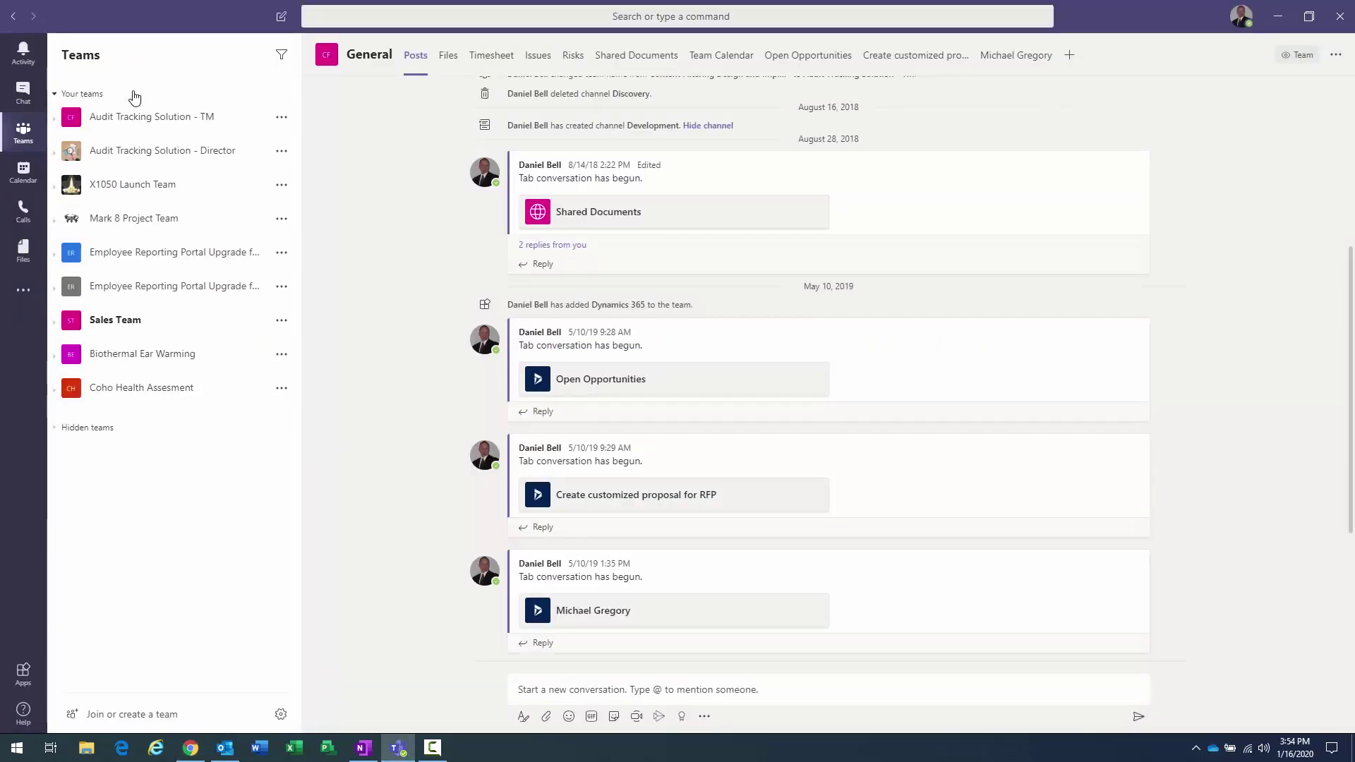
- Start a new team created from the existing Mark 8 Project Team
left_click(98, 723)
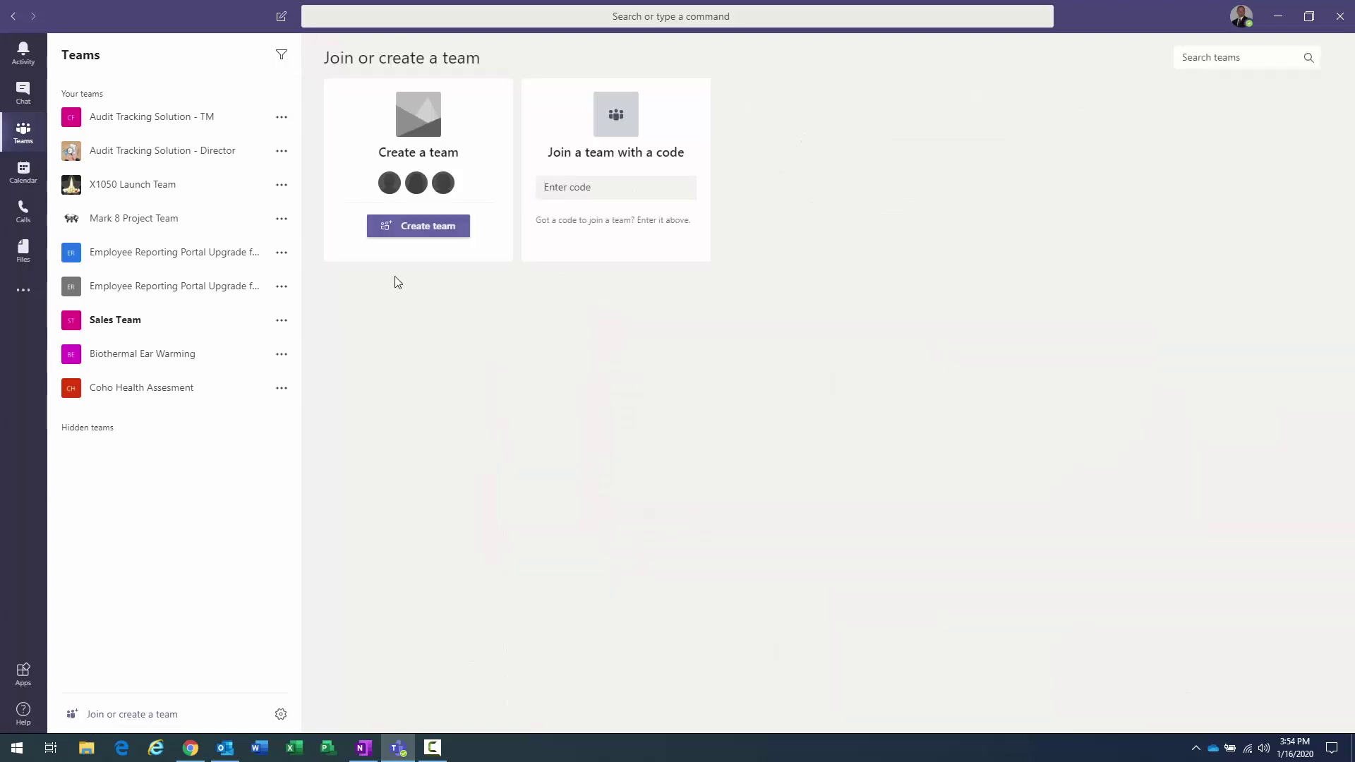
left_click(418, 226)
left_click(597, 382)
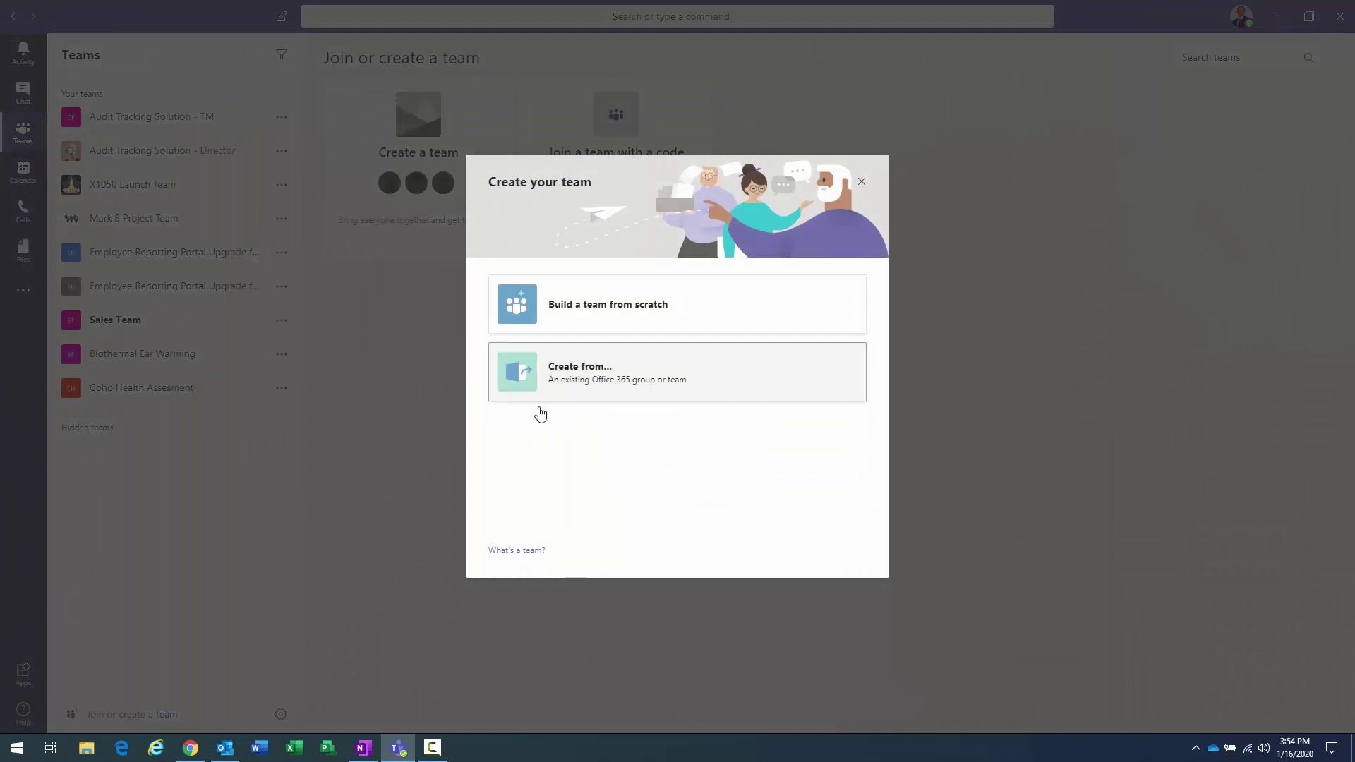
left_click(552, 272)
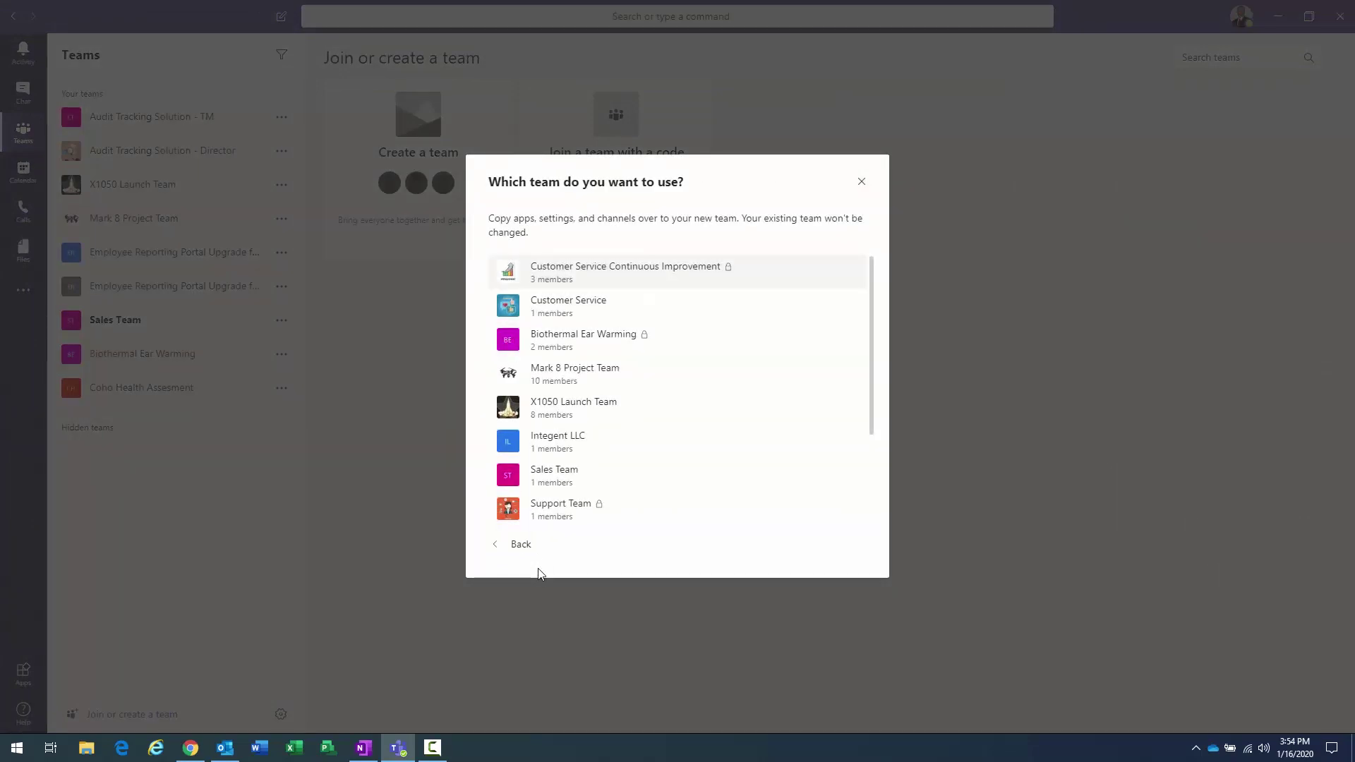
scroll(614, 409, "down", 3)
scroll(614, 410, "up", 3)
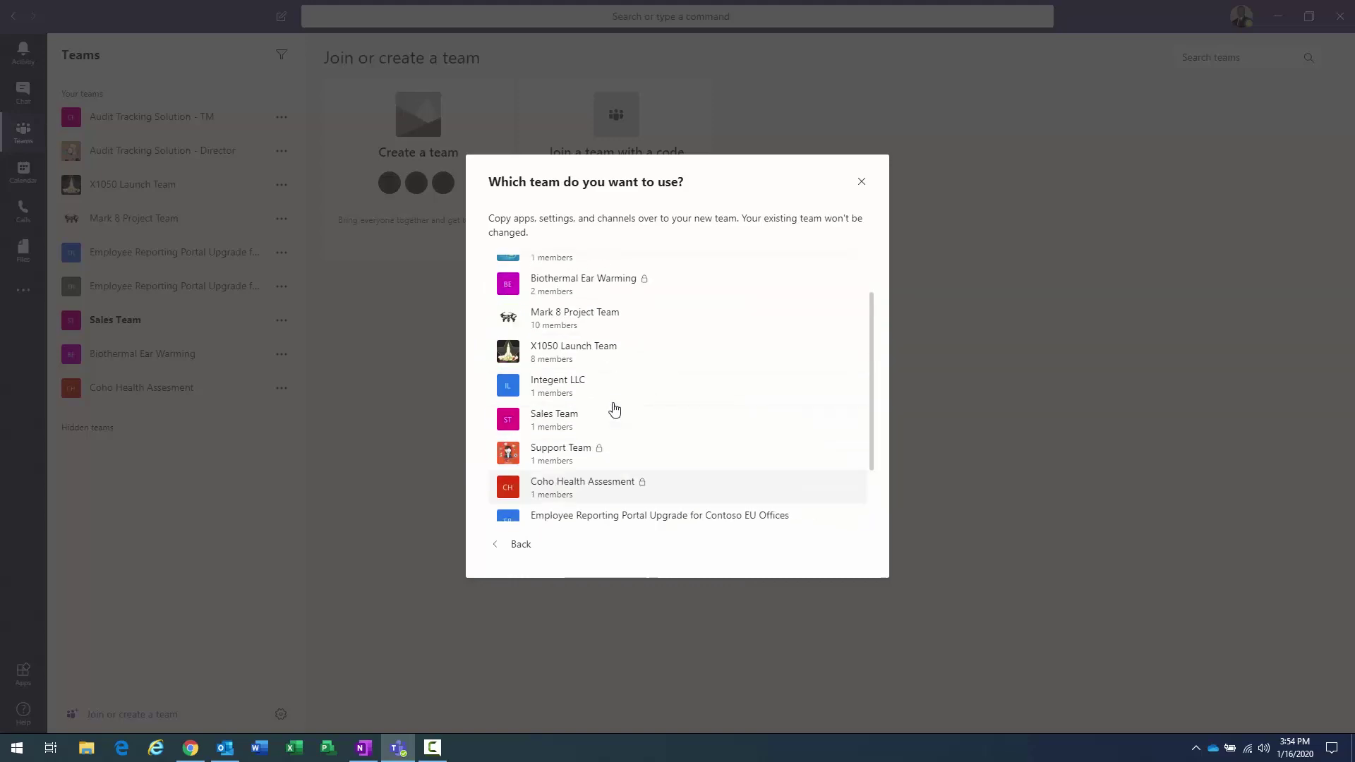
scroll(565, 408, "down", 3)
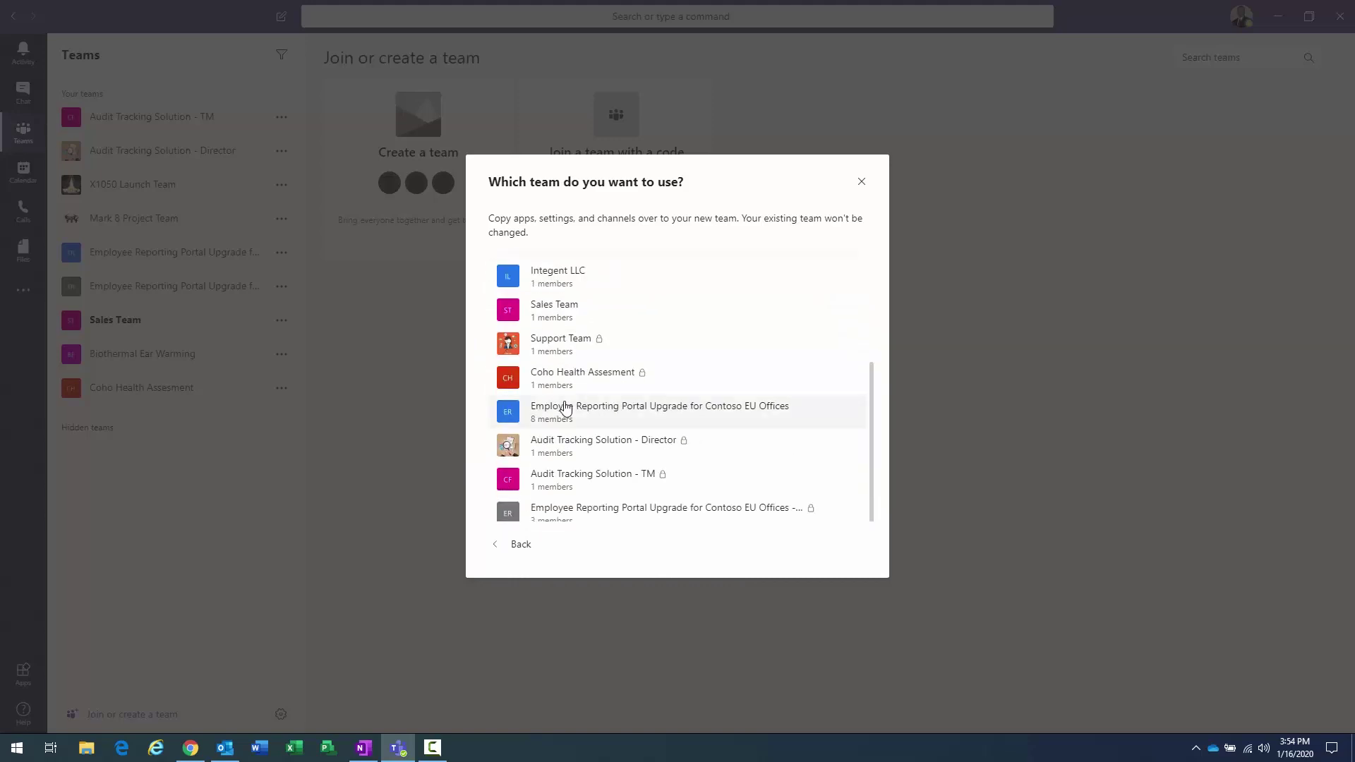
scroll(563, 495, "up", 2)
scroll(605, 402, "down", 2)
scroll(552, 478, "up", 3)
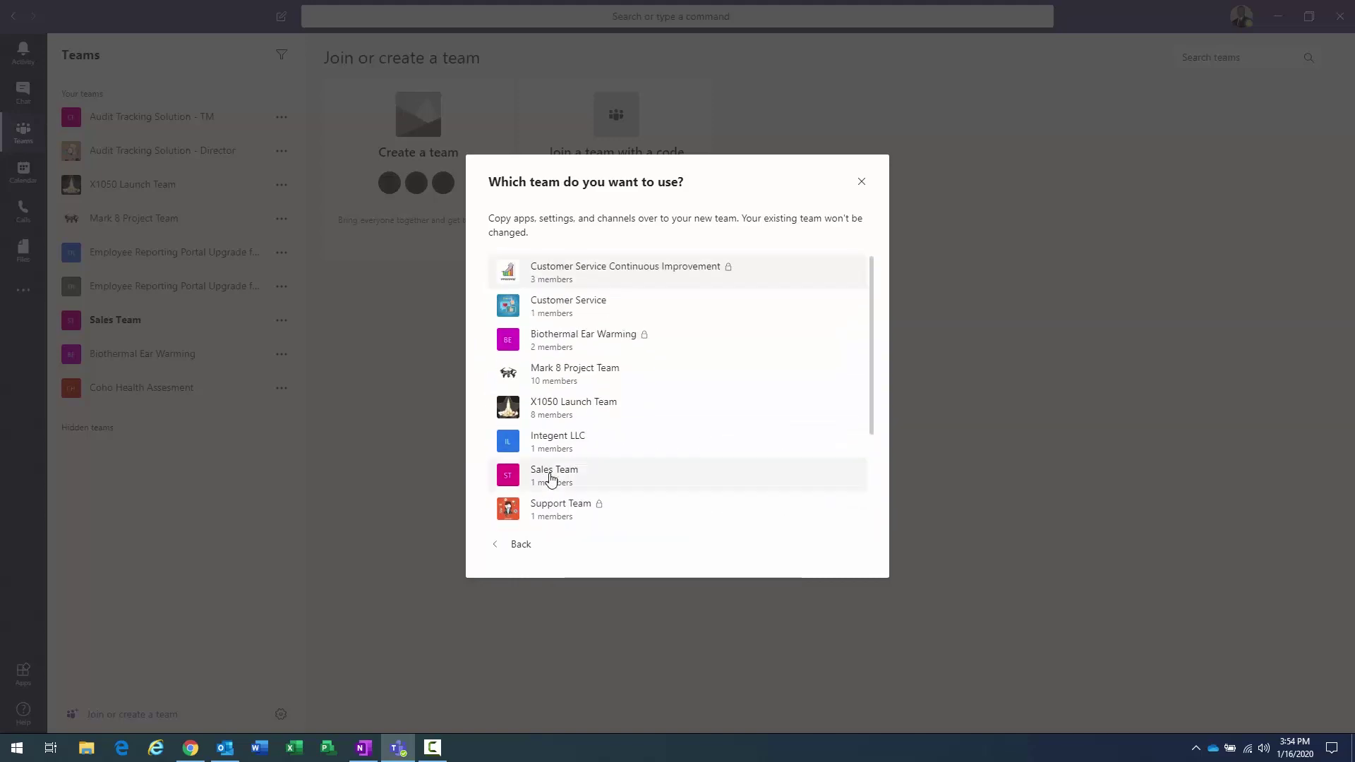
left_click(592, 369)
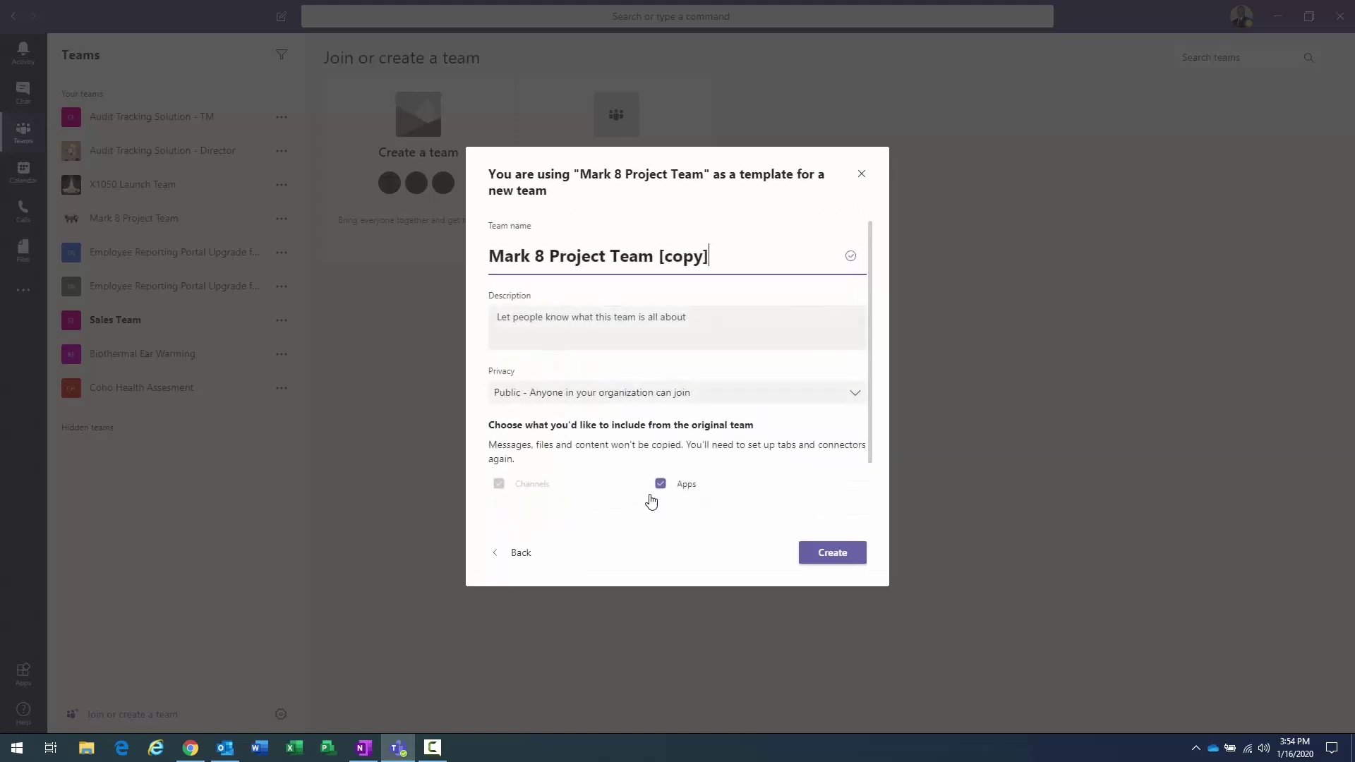
- Exclude tabs and apps, name the team Project Management Office, and create it
scroll(699, 475, "down", 2)
left_click(500, 452)
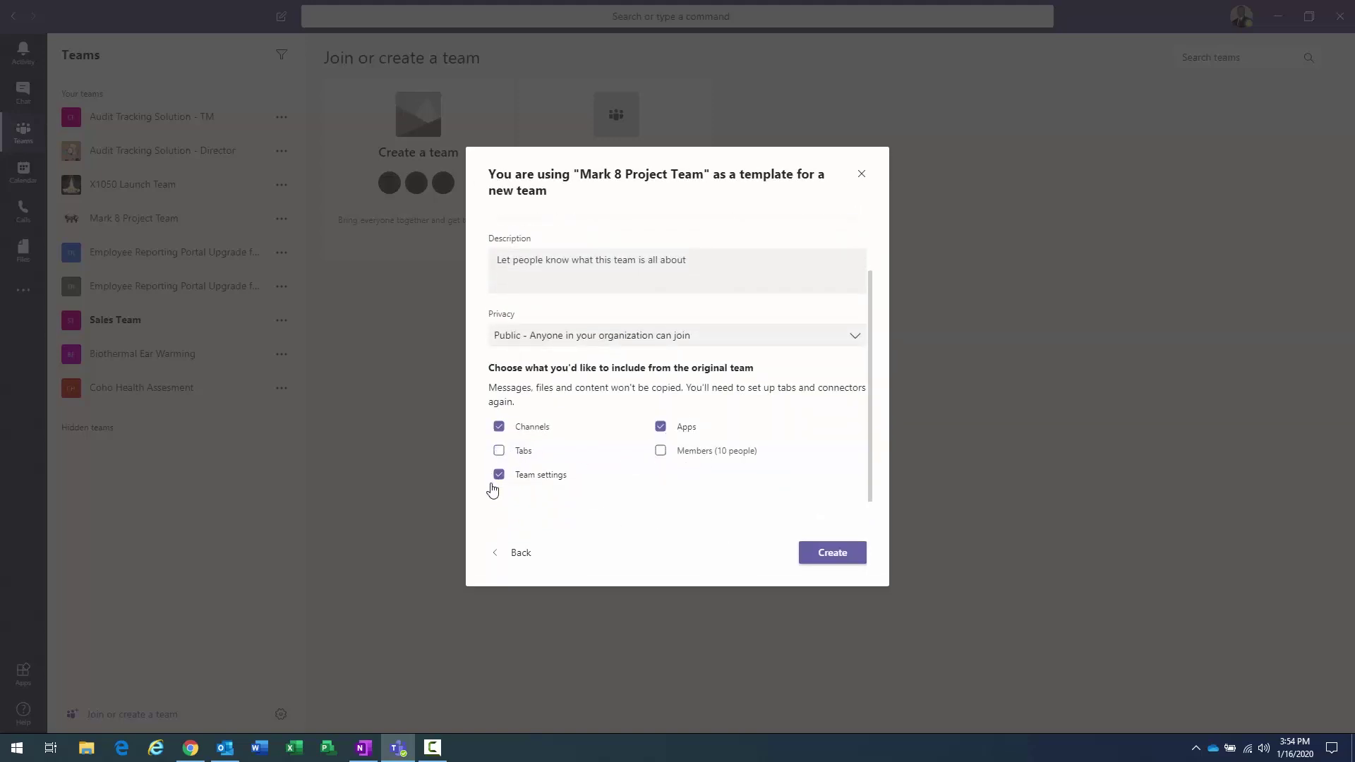
left_click(661, 427)
scroll(726, 318, "up", 2)
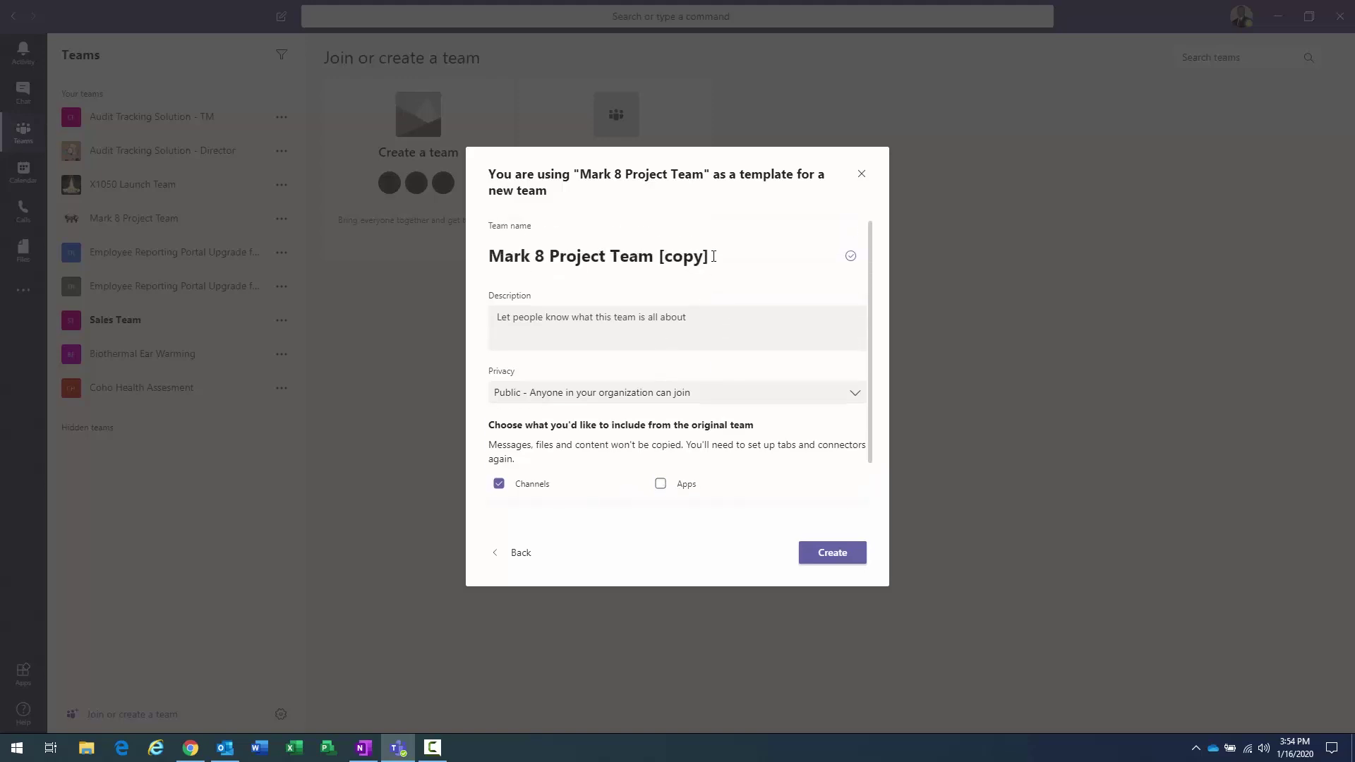
left_click_drag(712, 257, 326, 266)
type("Projec")
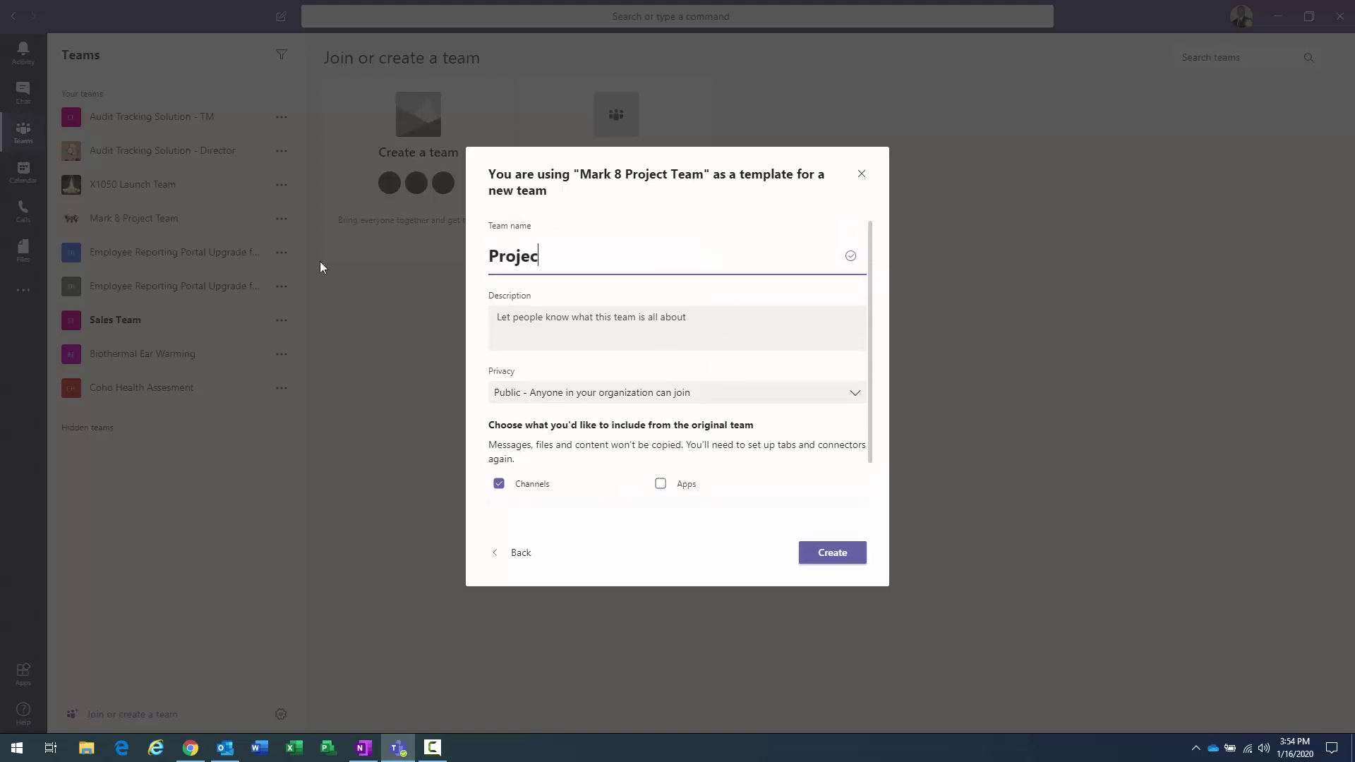
type("t Managemetn")
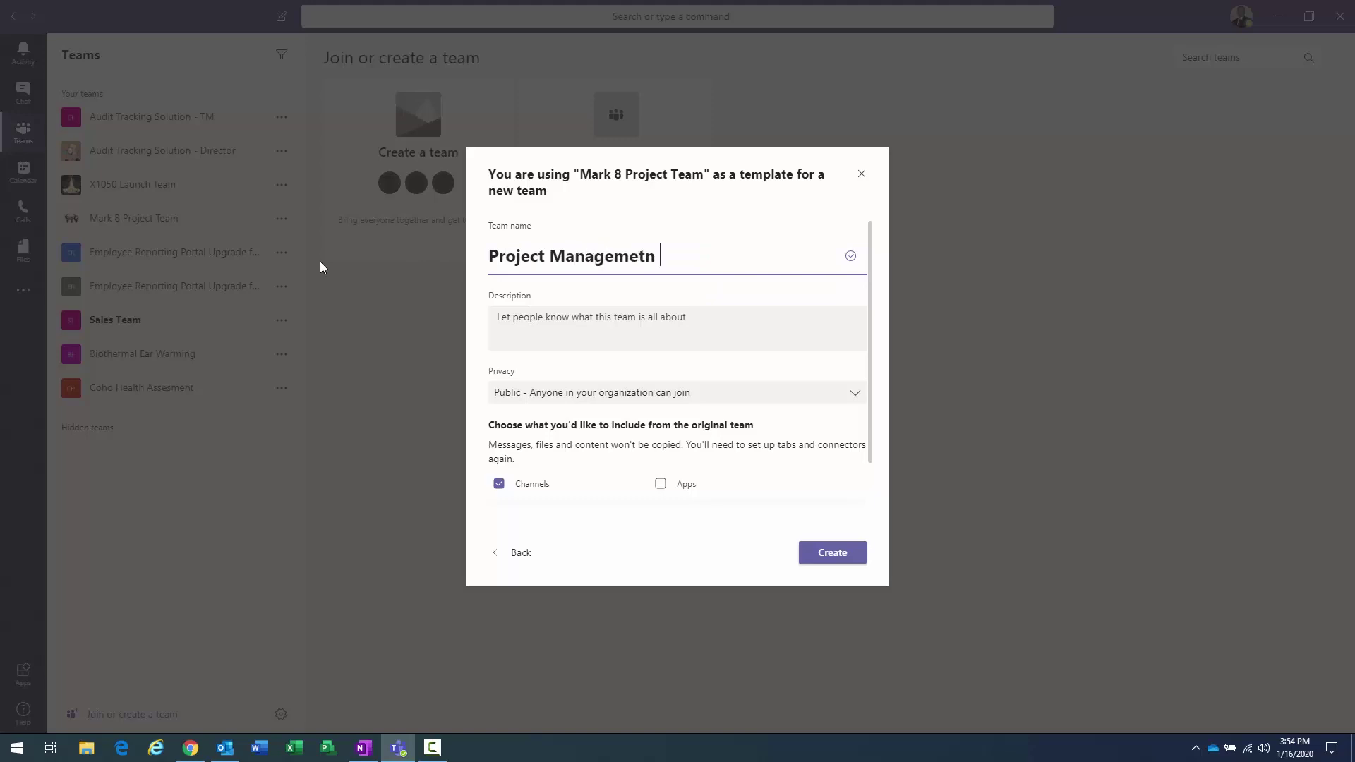
key("BackSpace")
key("BackSpace")
left_click(817, 554)
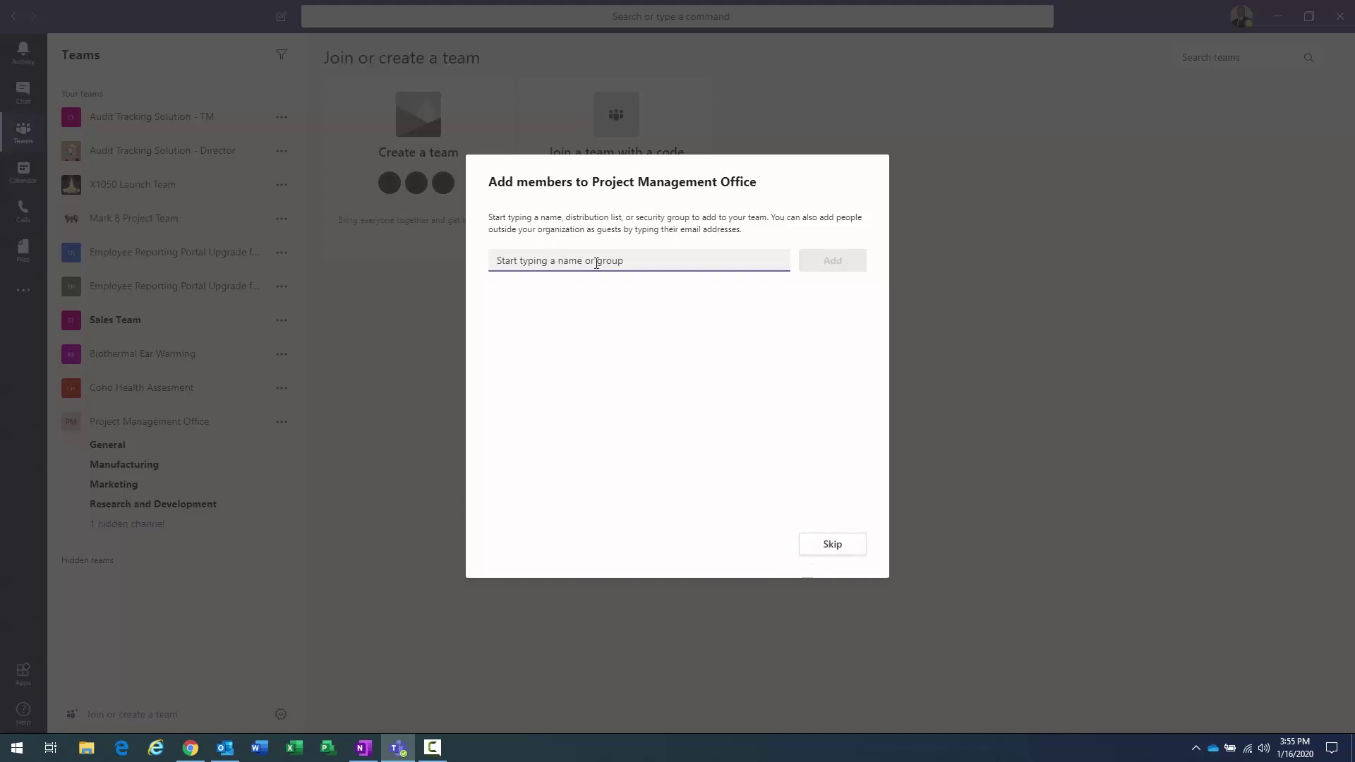
type("bob")
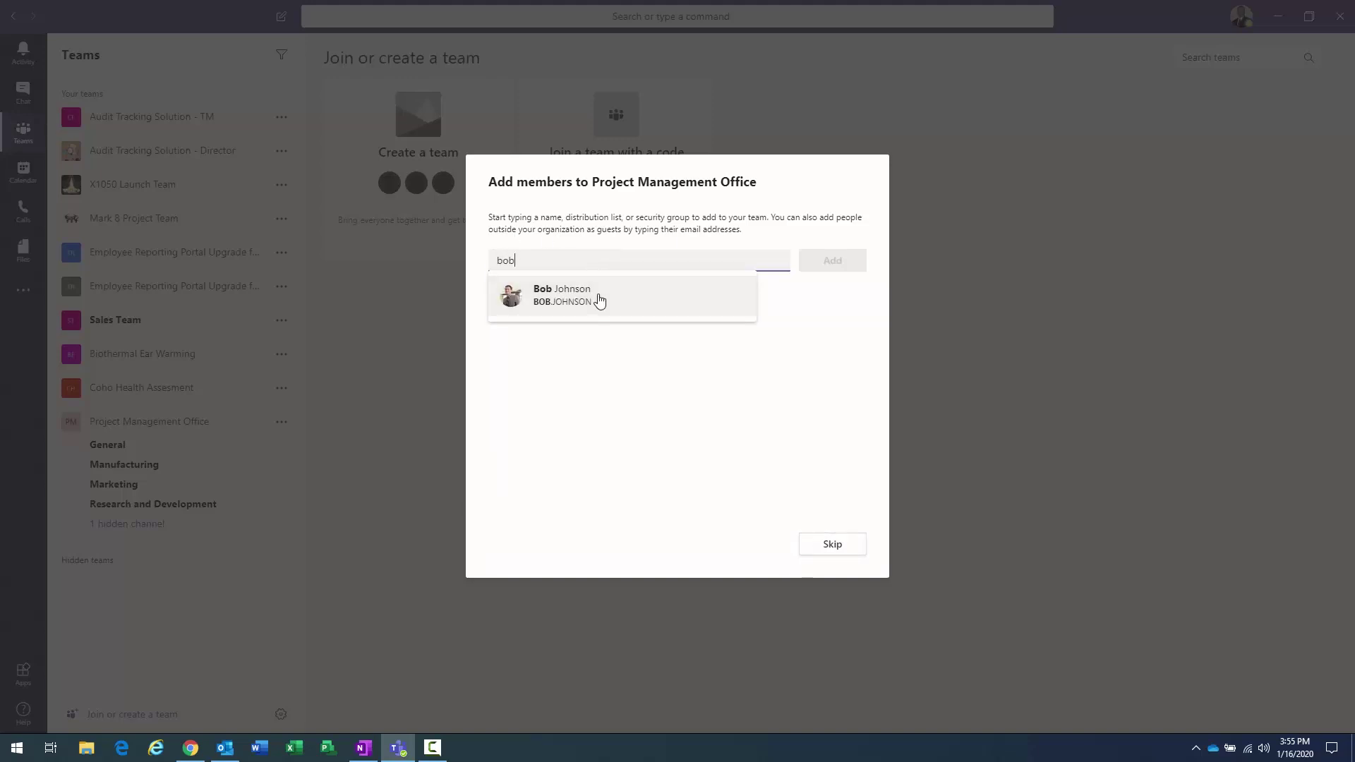
left_click(599, 301)
type("carly")
left_click(621, 296)
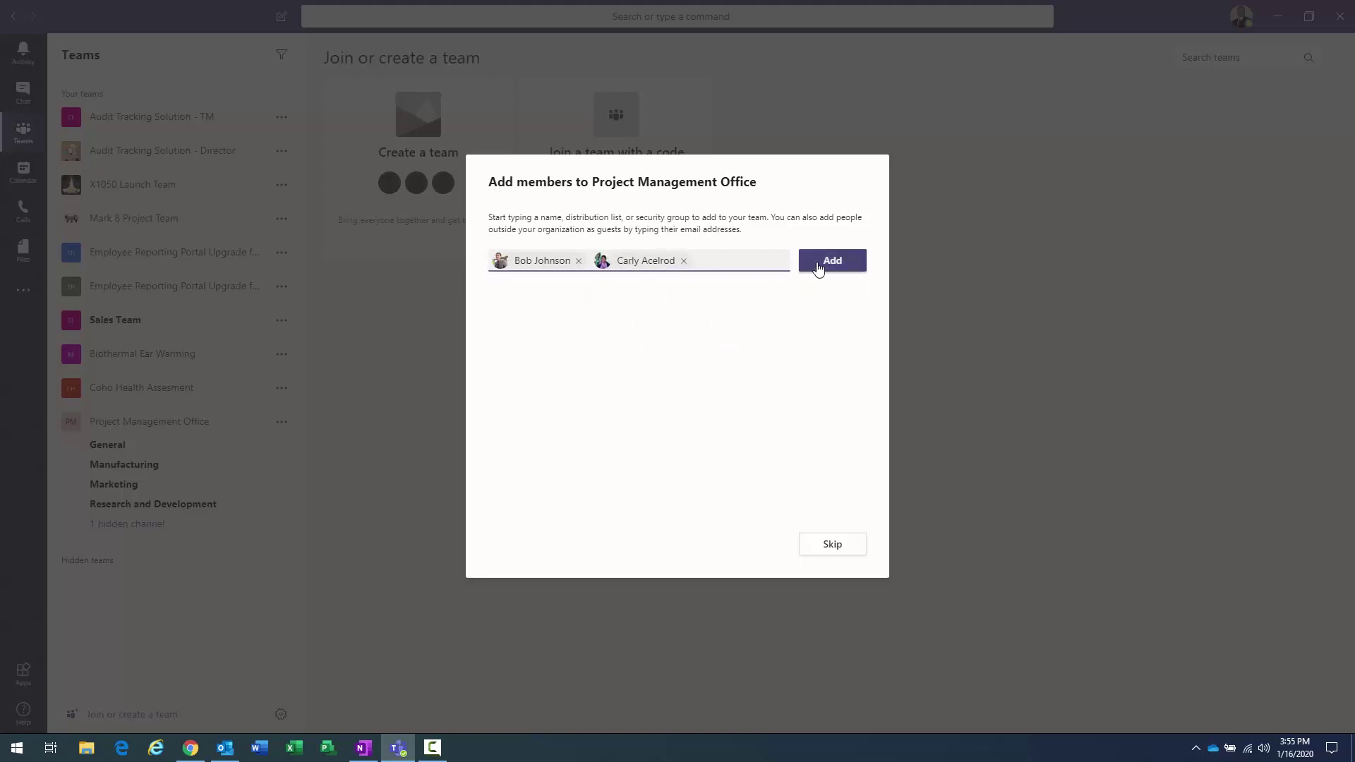
left_click(819, 267)
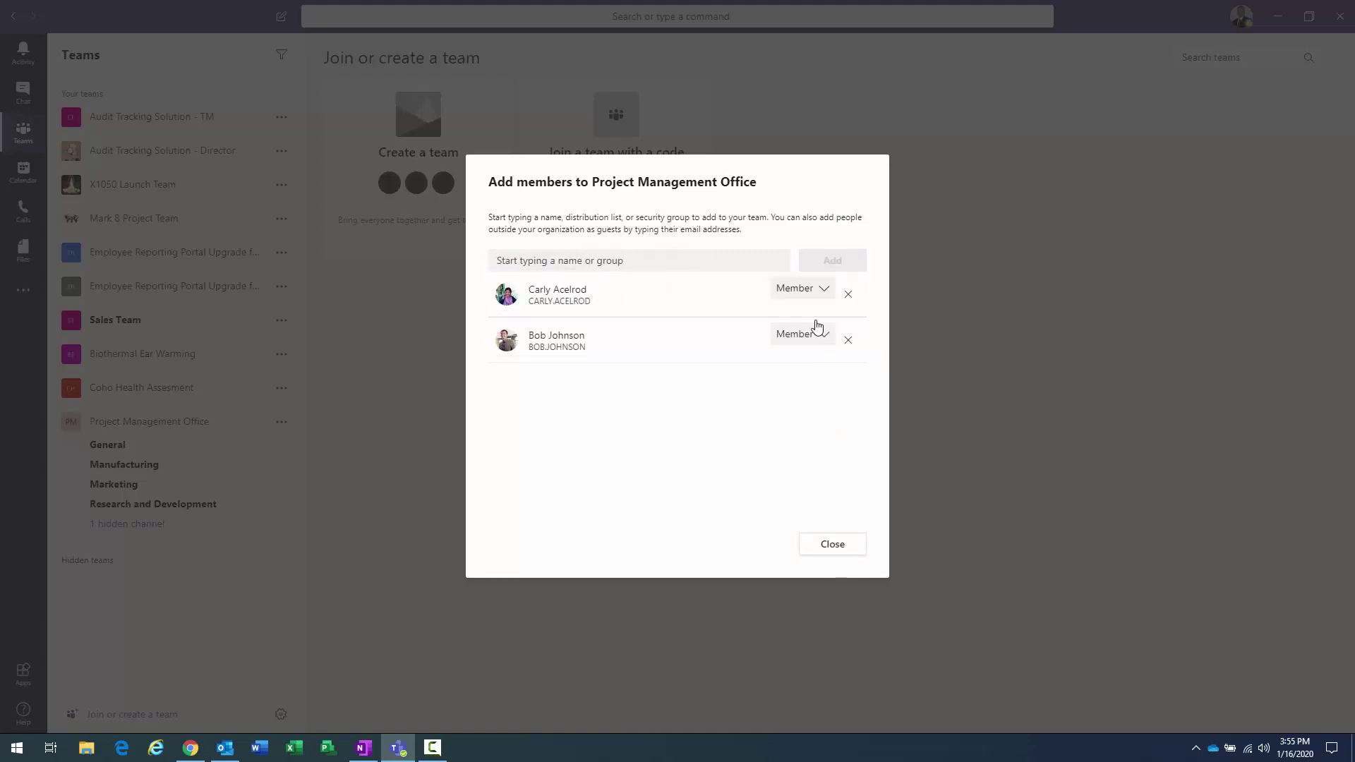
left_click(830, 552)
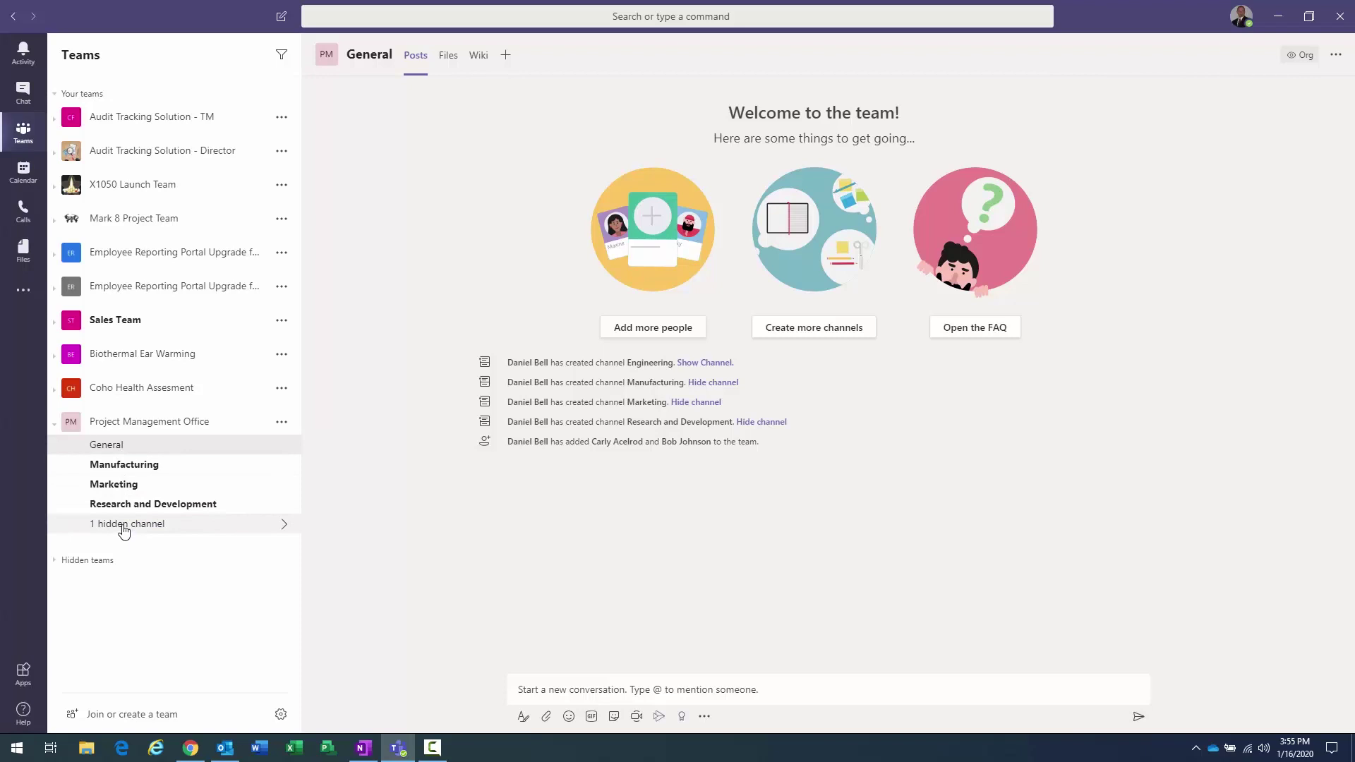
left_click(130, 466)
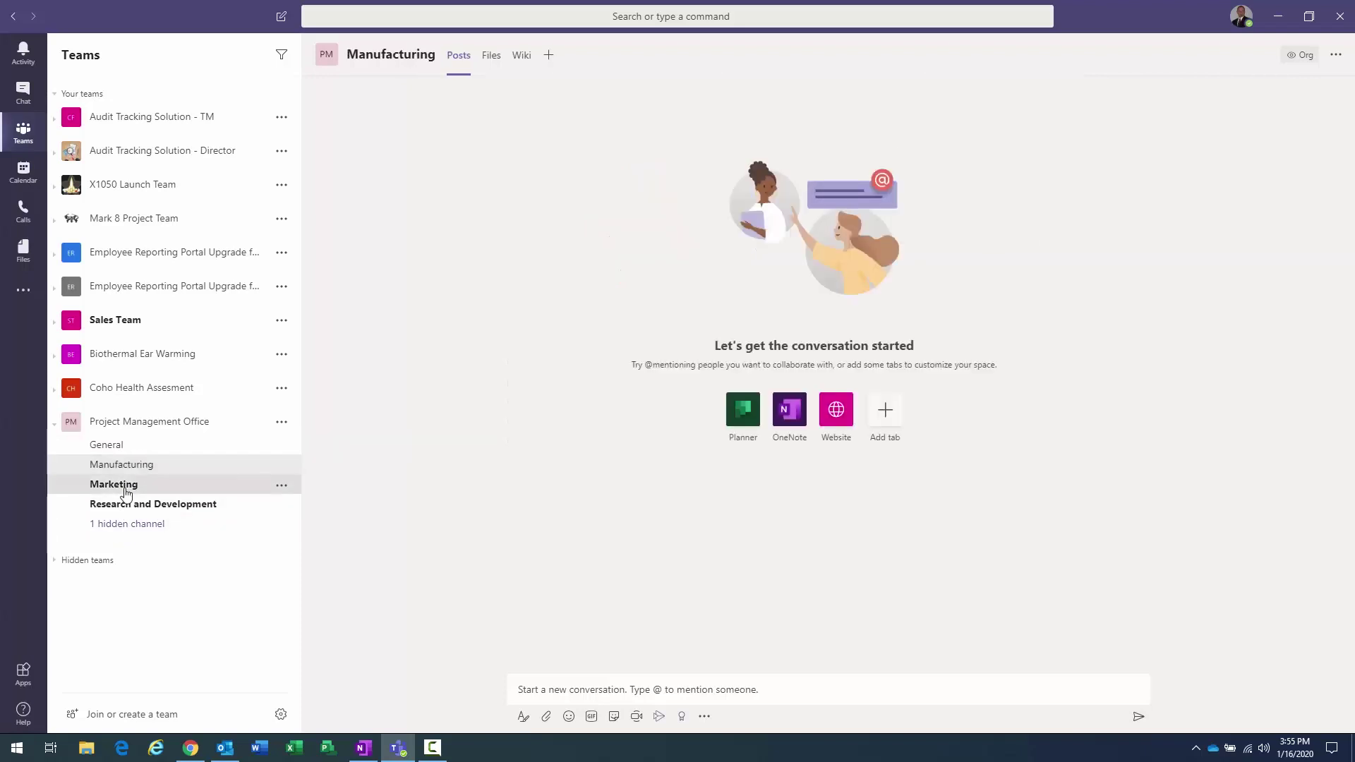
left_click(127, 487)
left_click(125, 508)
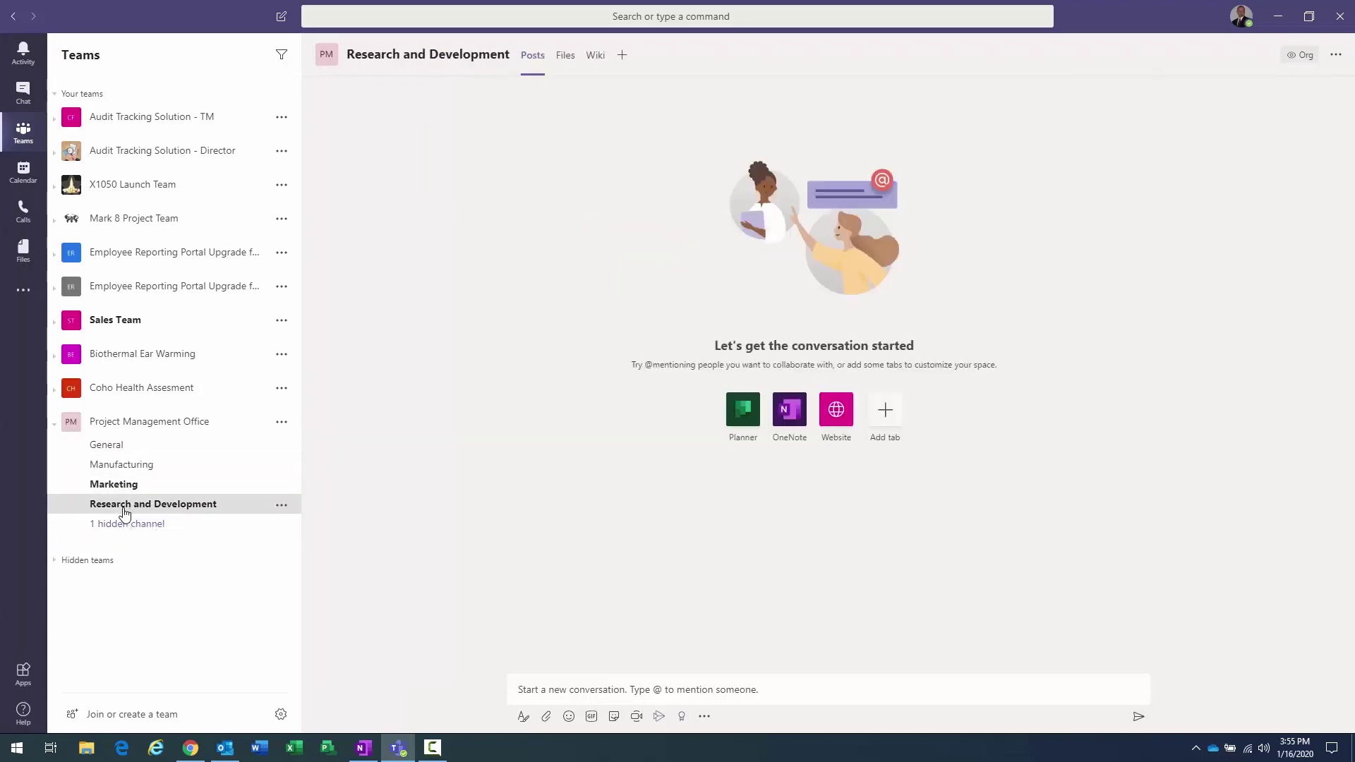
left_click(124, 485)
left_click(124, 465)
left_click(125, 424)
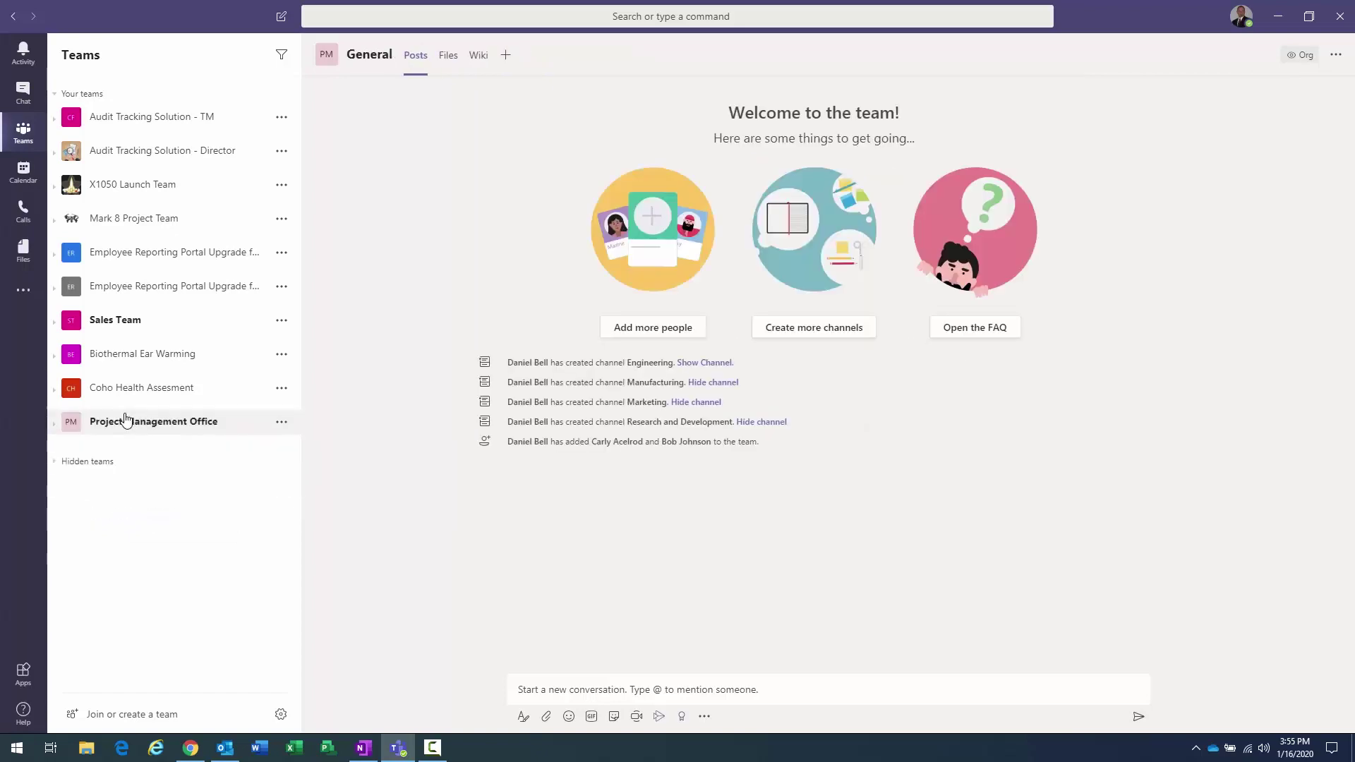
left_click(127, 427)
left_click(127, 427)
left_click(127, 427)
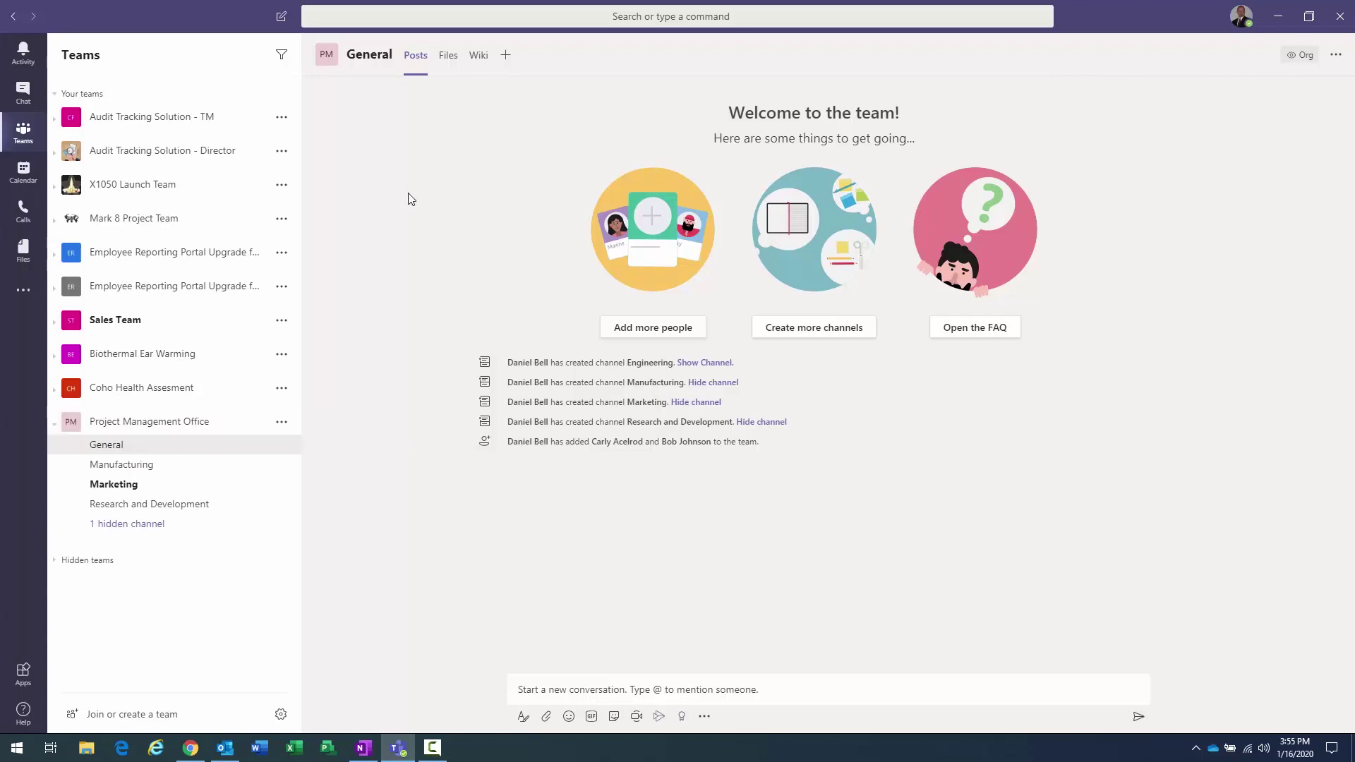
- Add a Website tab to General and copy the Idea List page address from the browser
left_click(505, 56)
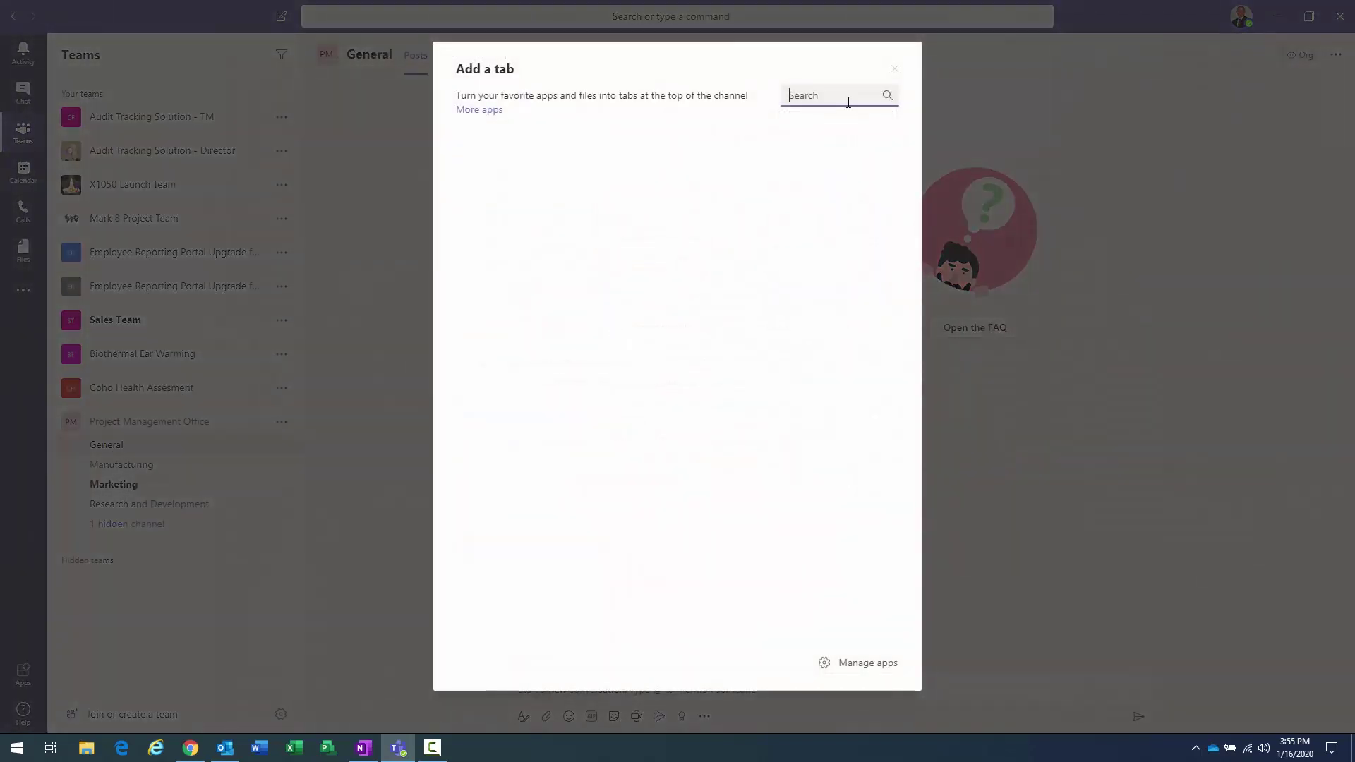
left_click(805, 268)
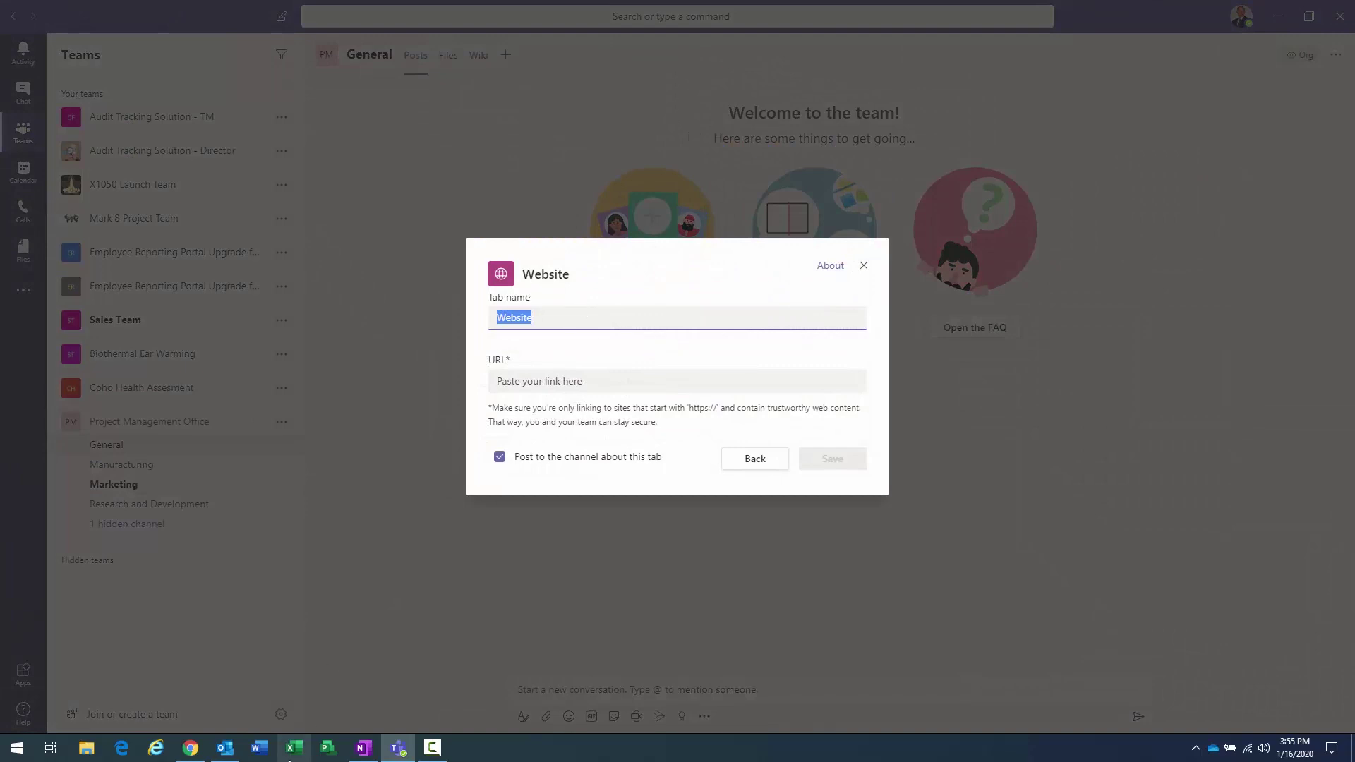
left_click(190, 749)
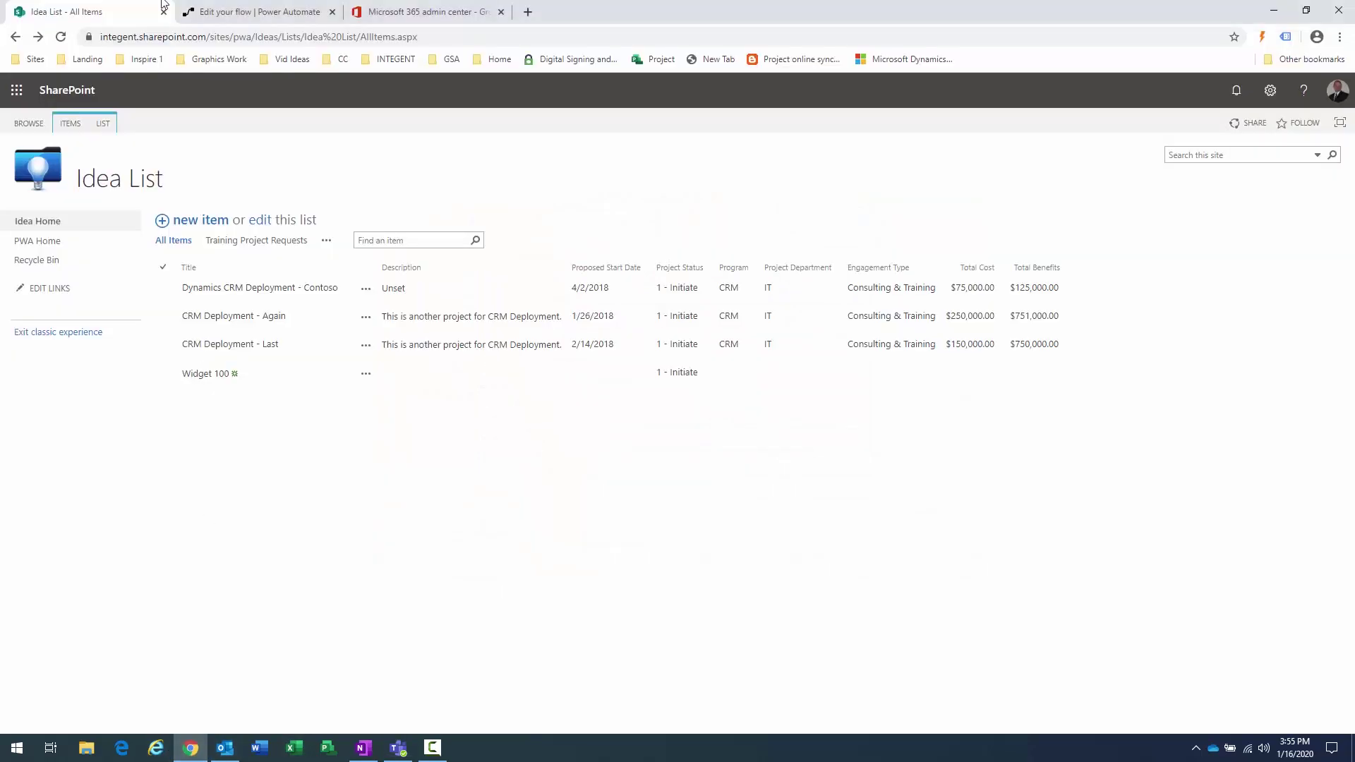
left_click(152, 36)
key("ctrl+c")
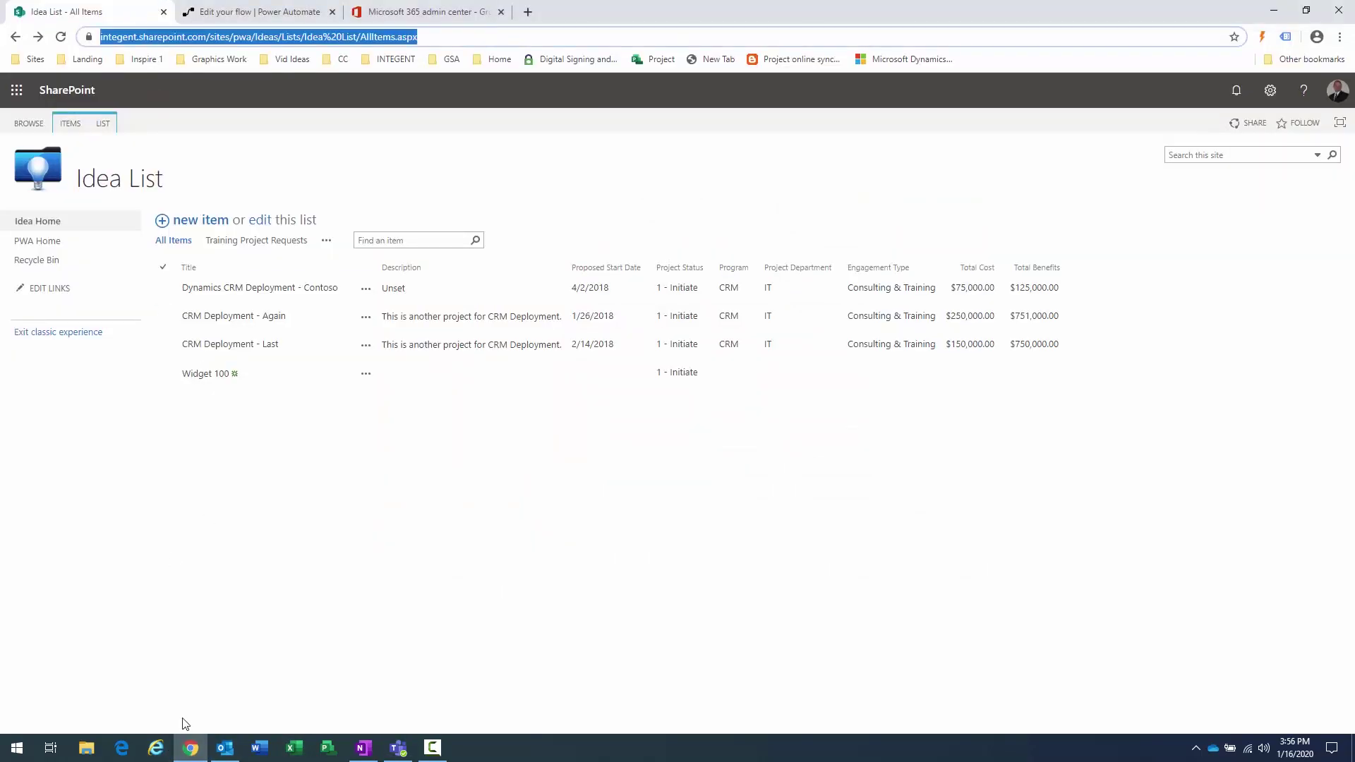
left_click(398, 748)
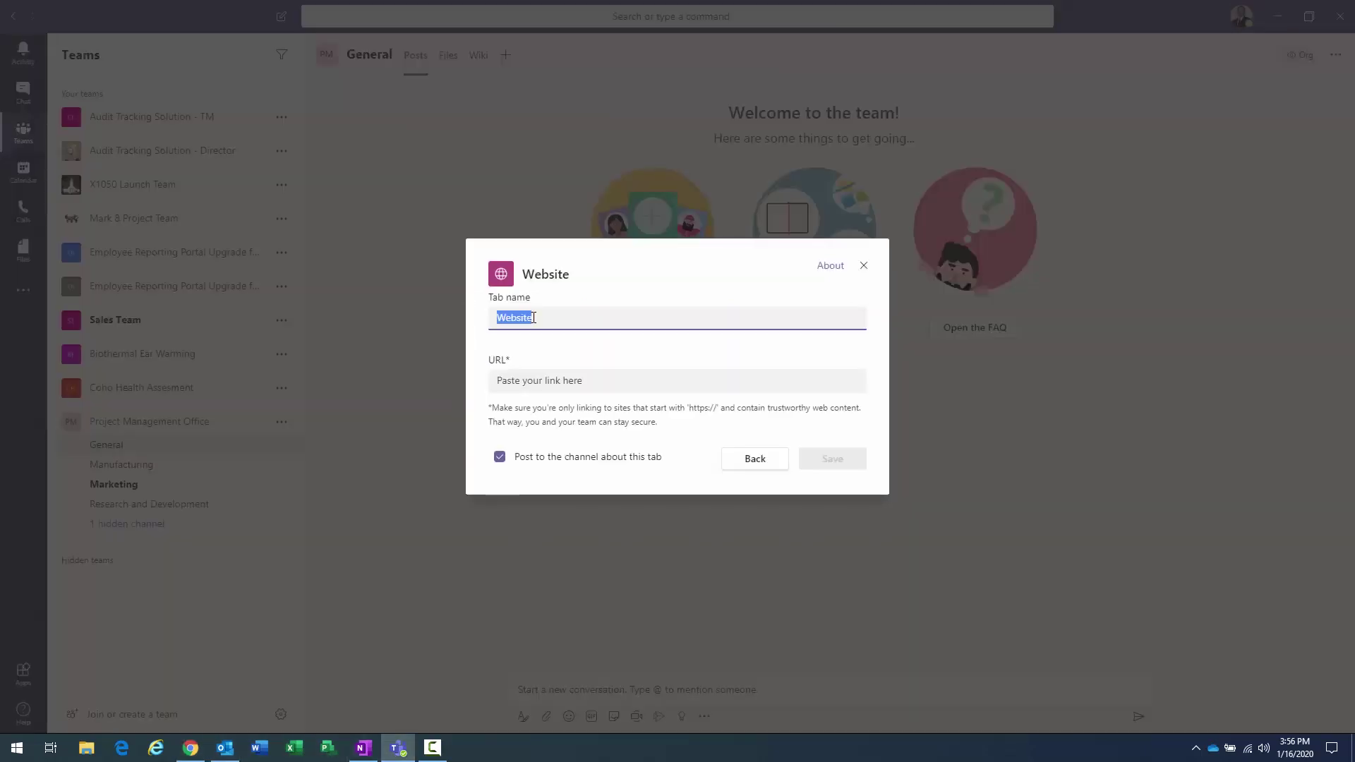
- Name the tab 'Idea list', paste the list URL, disable posting to the channel, and save
left_click_drag(533, 318, 517, 319)
key("BackSpace")
key("BackSpace")
type("Od")
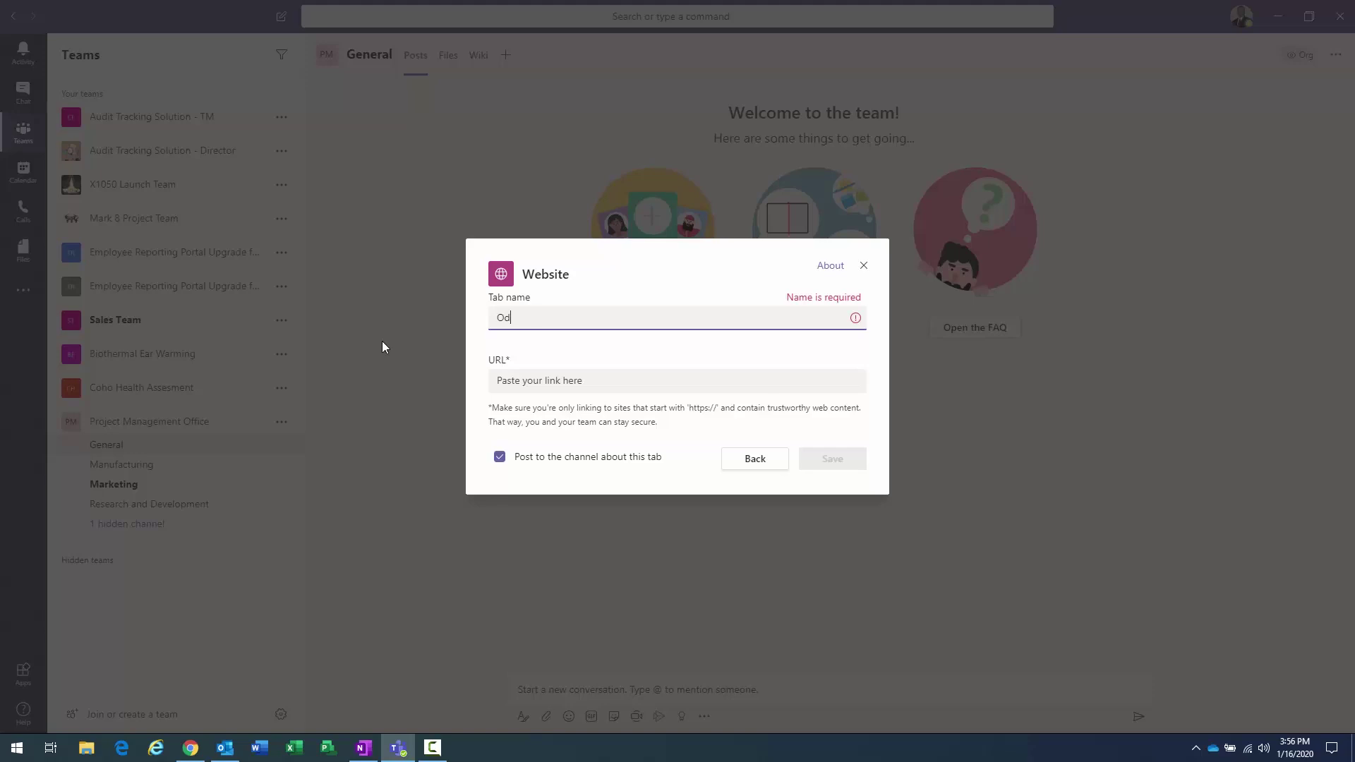
key("BackSpace")
key("BackSpace")
type("Idea list")
key("Tab")
key("ctrl+v")
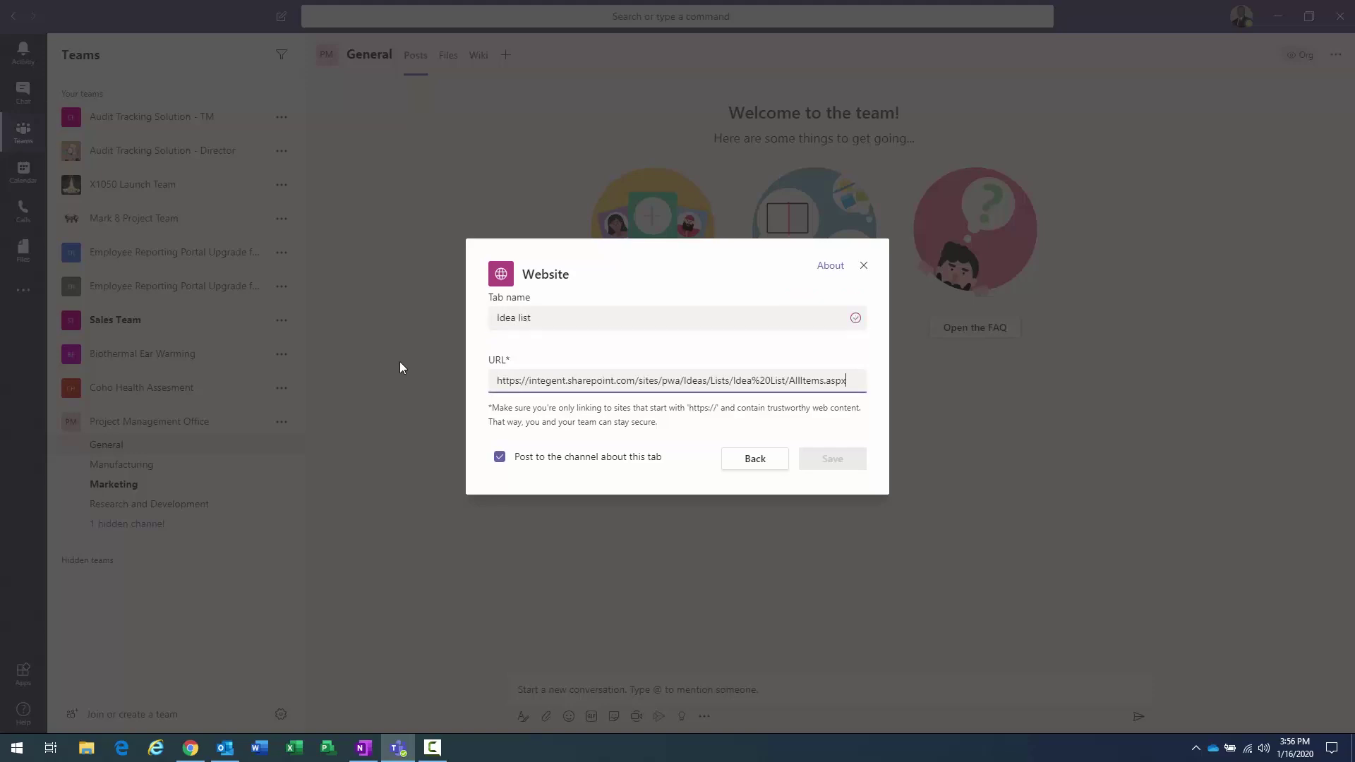
left_click(500, 457)
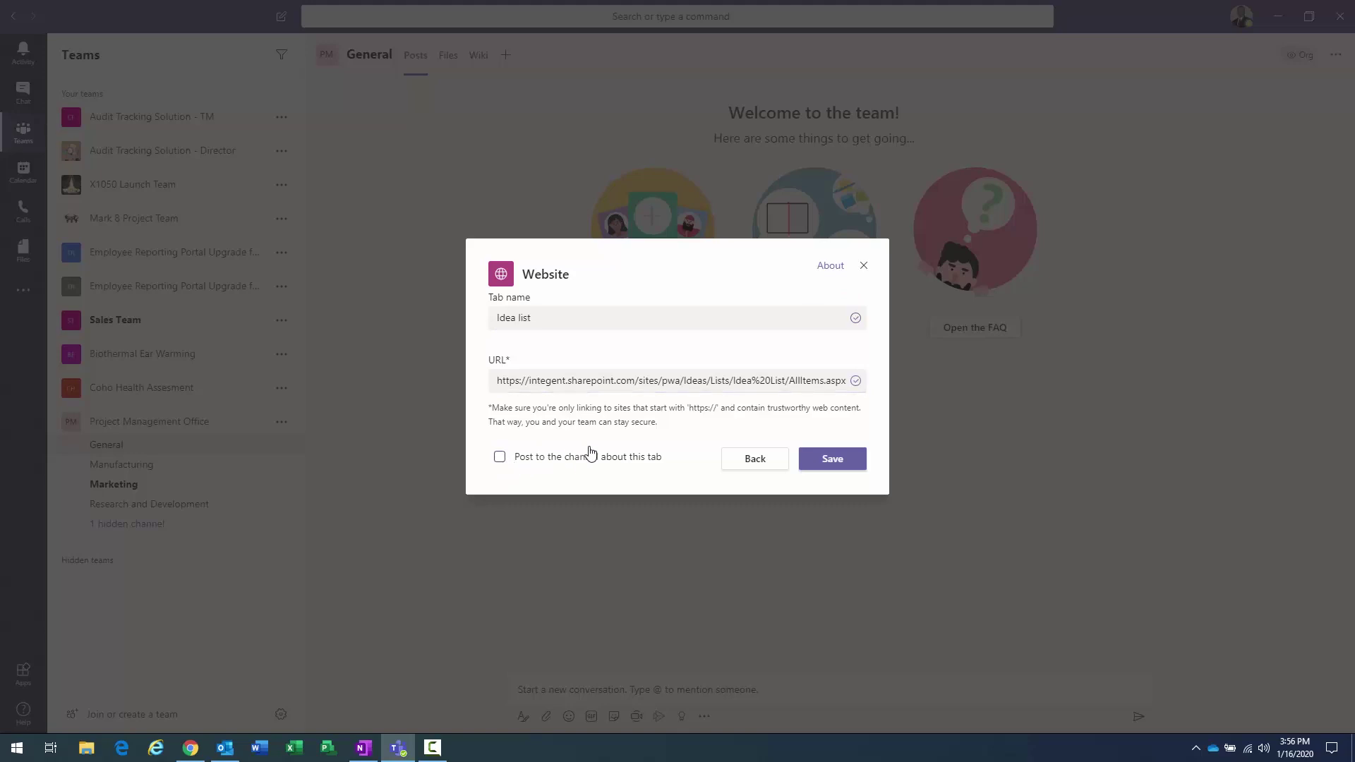
left_click(836, 462)
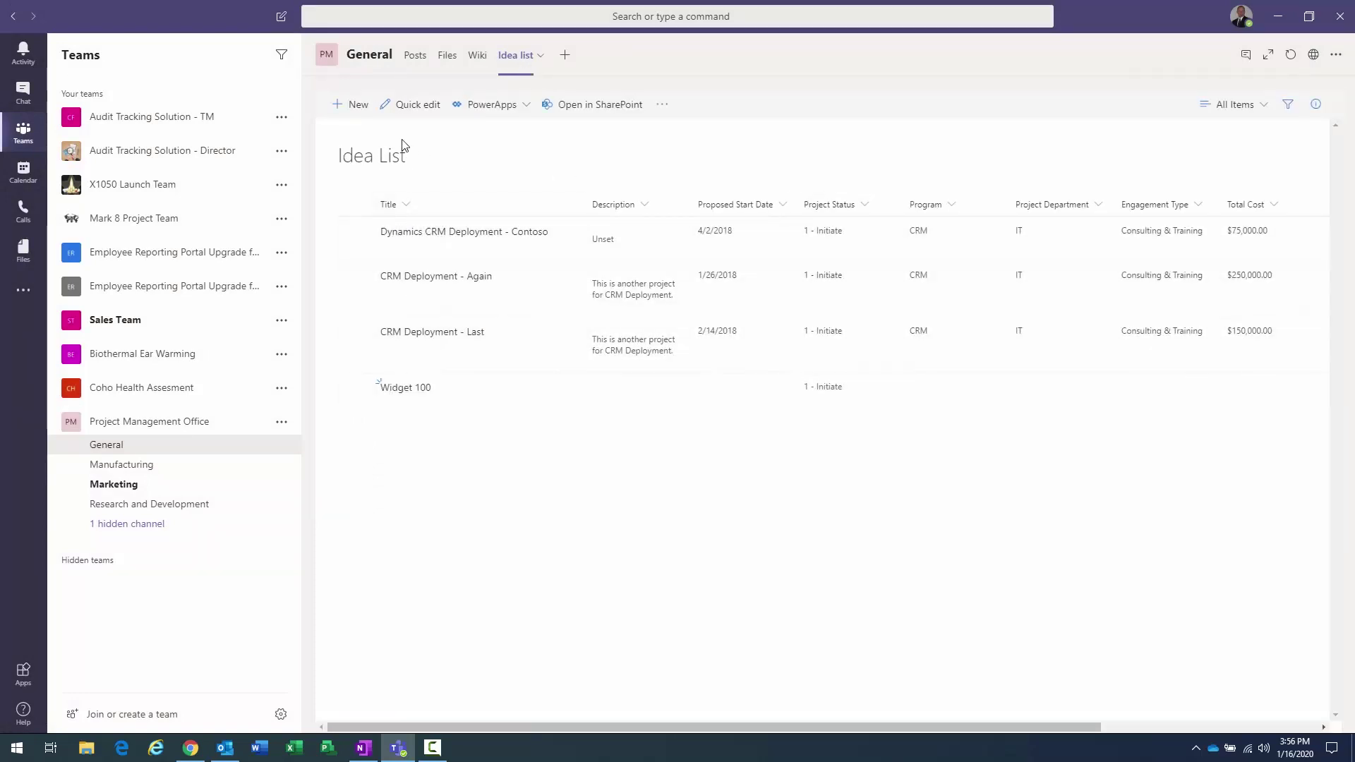
- Check the All Items view choices in the Idea list tab, then return to the browser's Idea List
left_click(1240, 112)
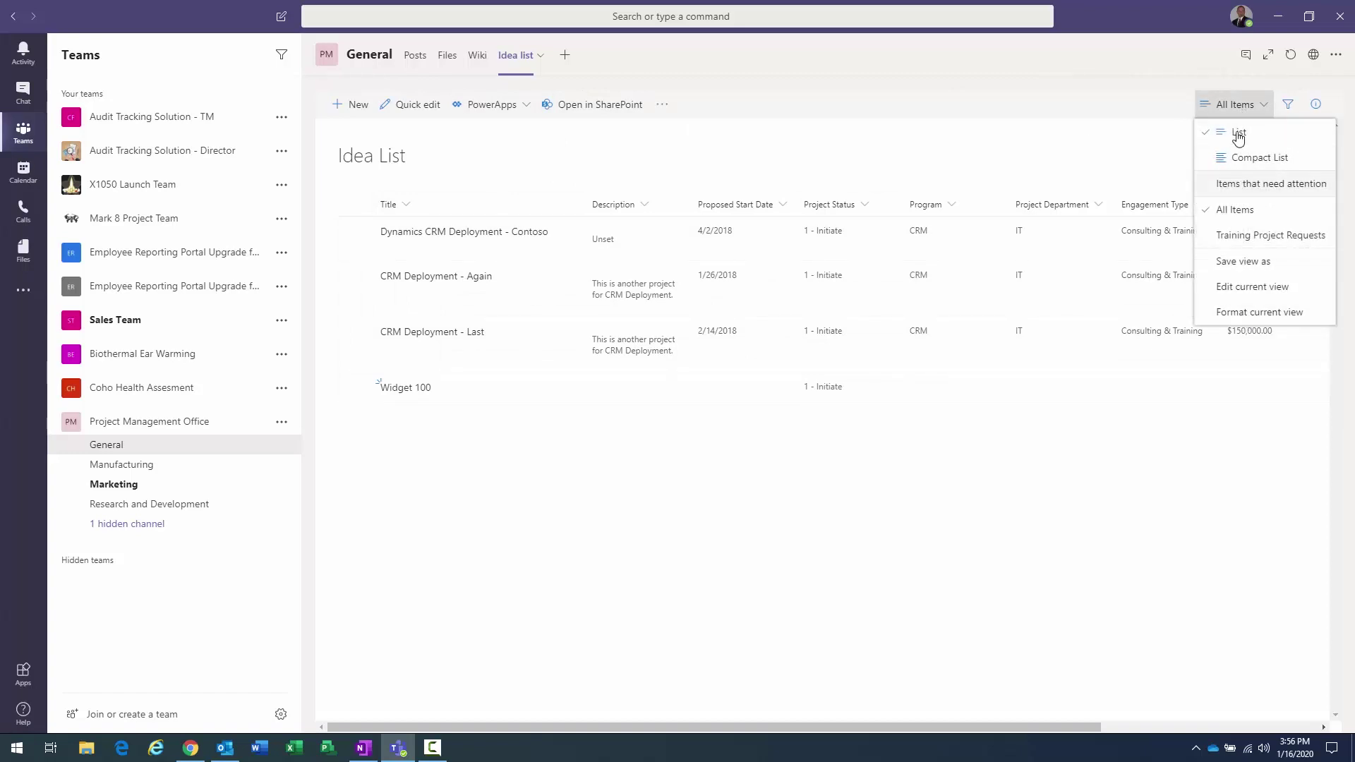
left_click(654, 148)
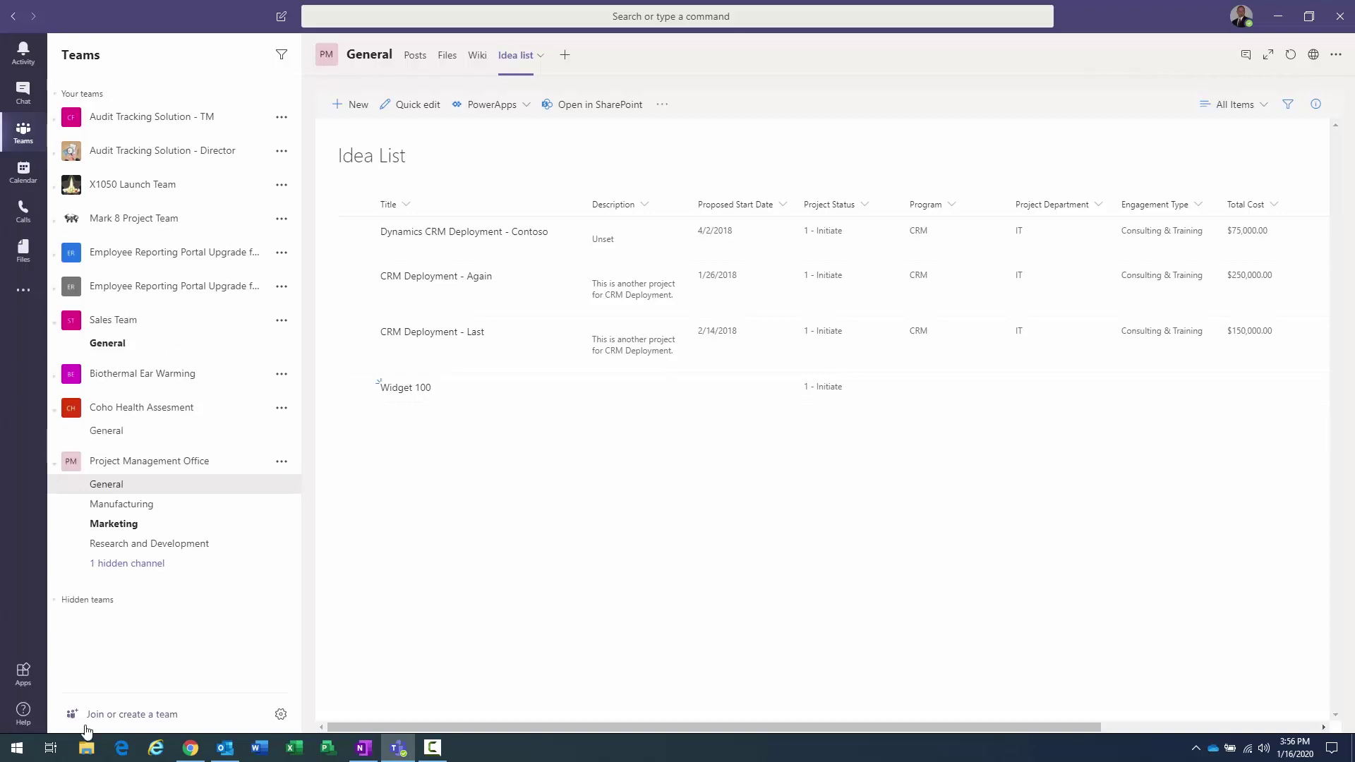
mouse_move(188, 754)
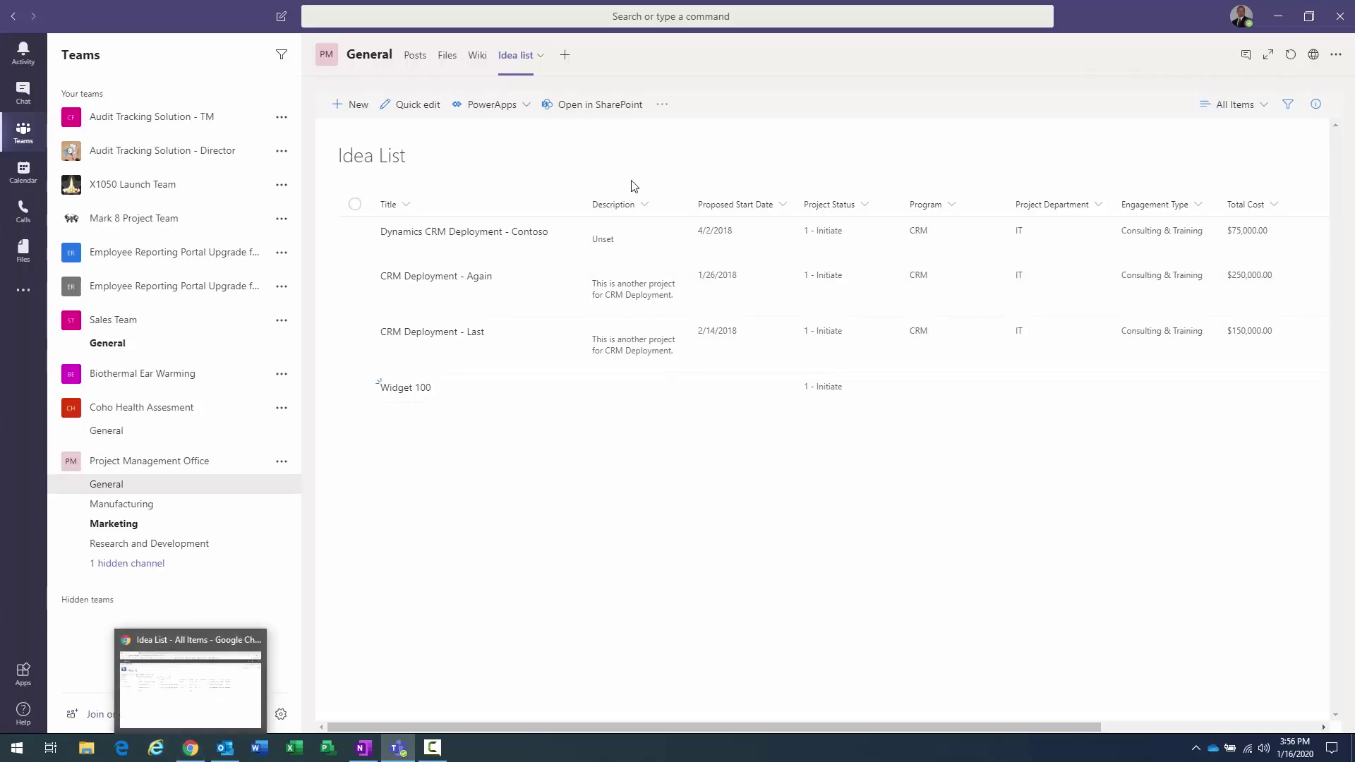
left_click(190, 748)
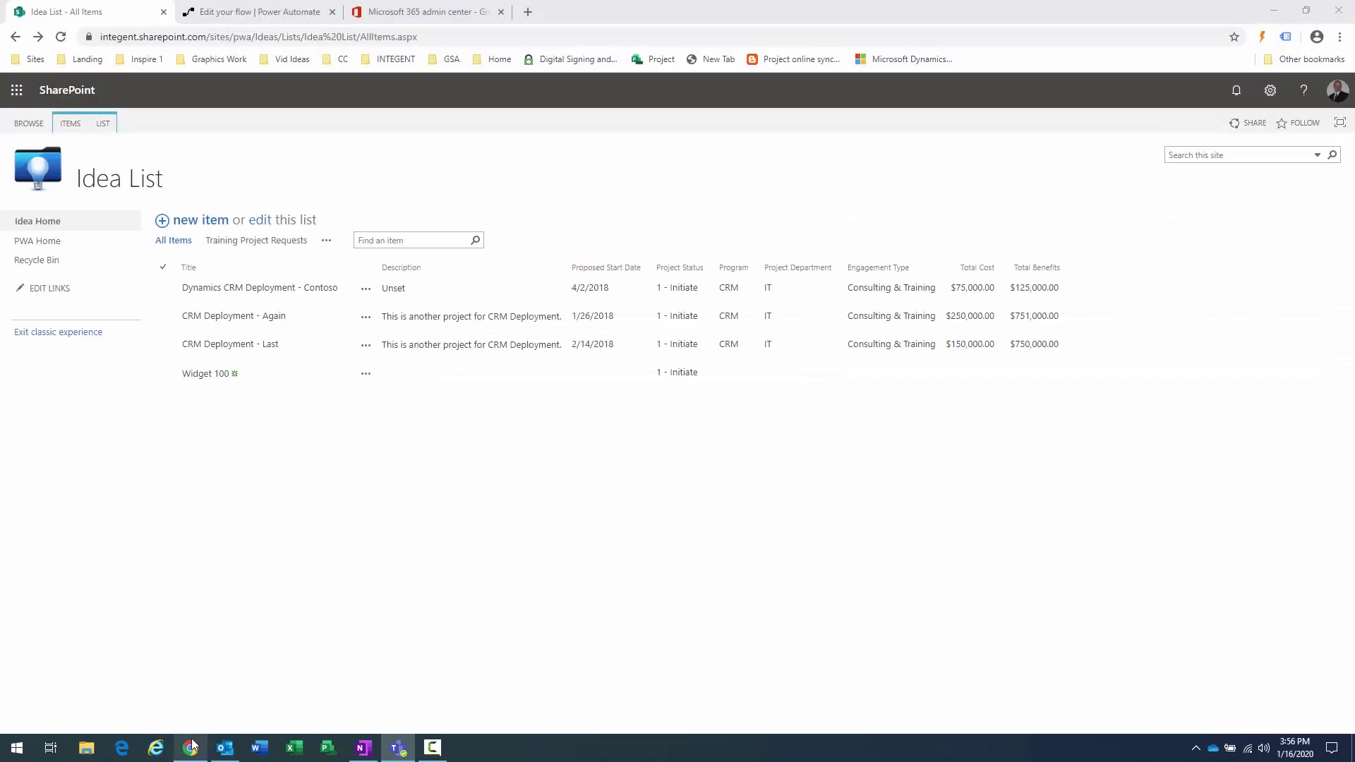
- Exit the classic experience so the Idea List shows in modern view
left_click(189, 167)
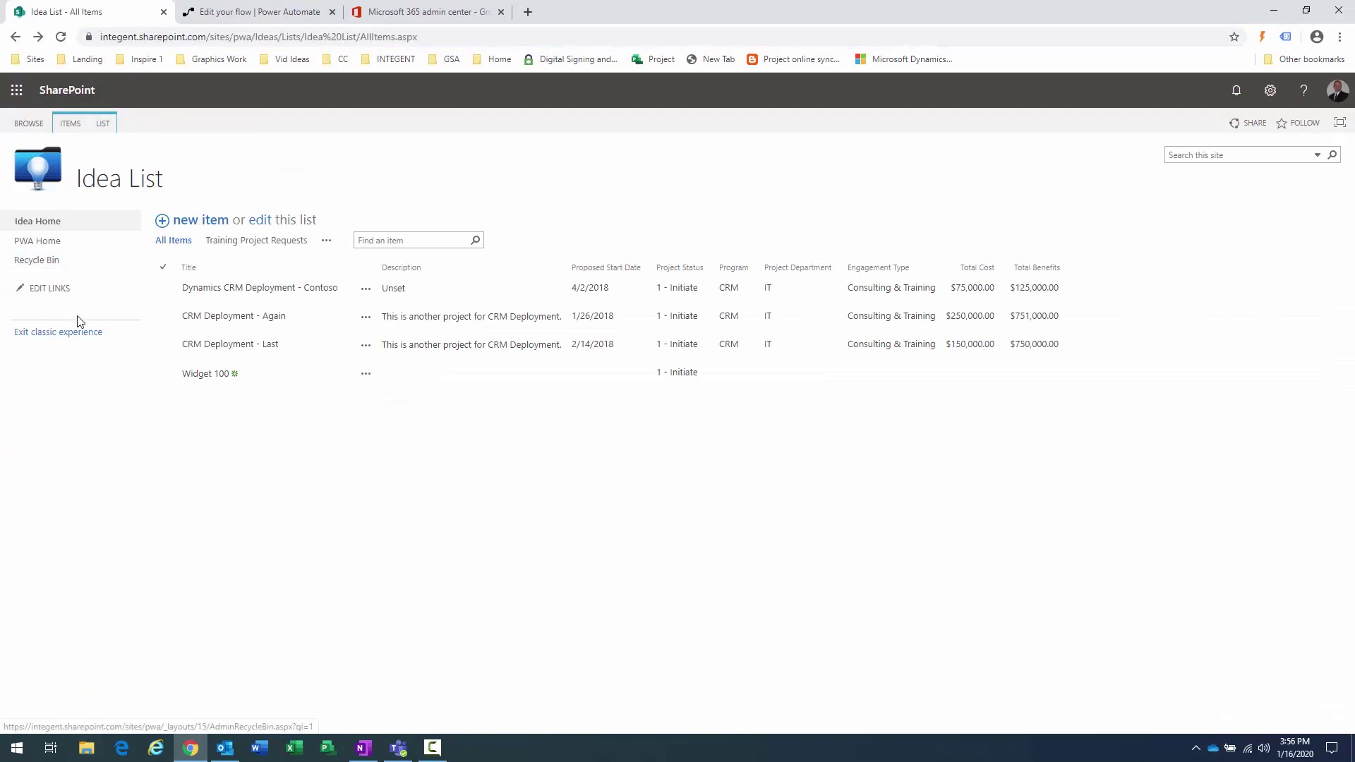
left_click(60, 332)
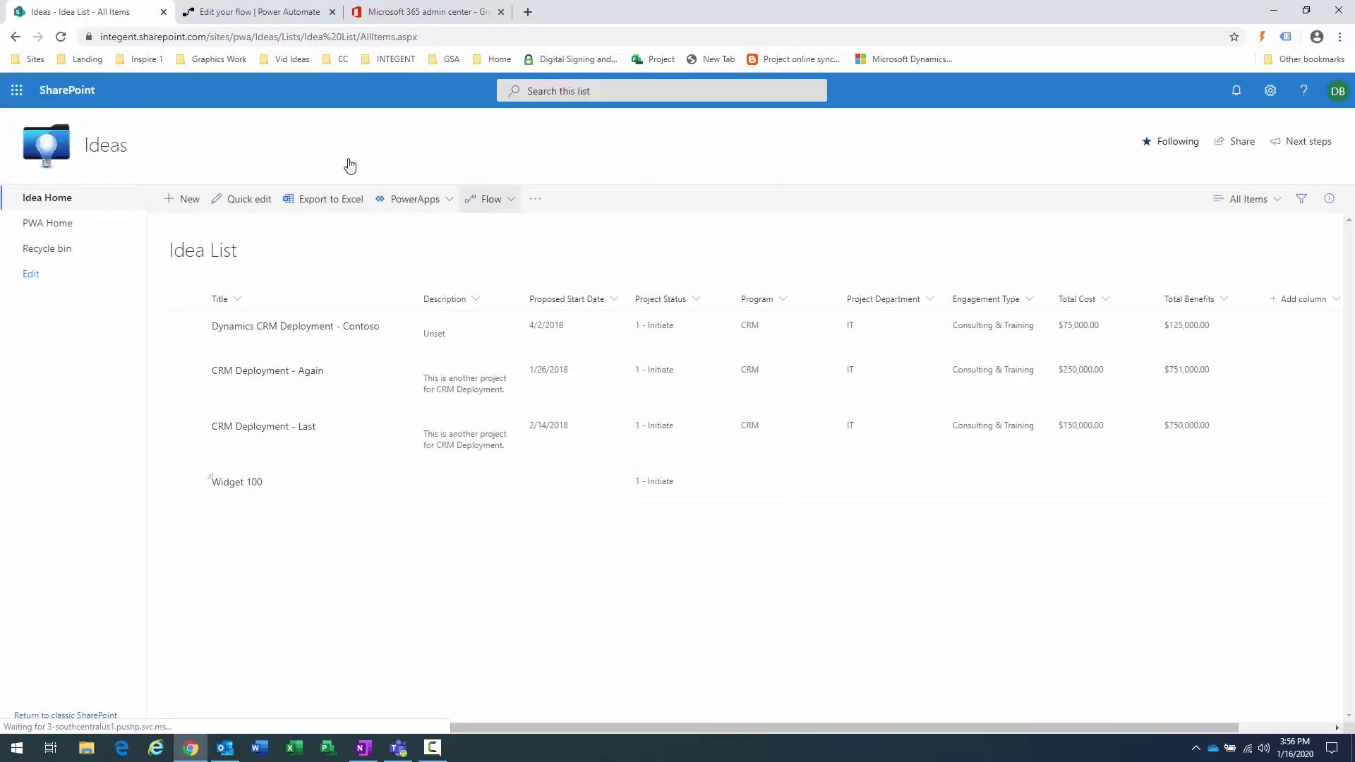
- Use Flow > Create a flow on the Idea List and expand the templates with Show more
left_click(493, 200)
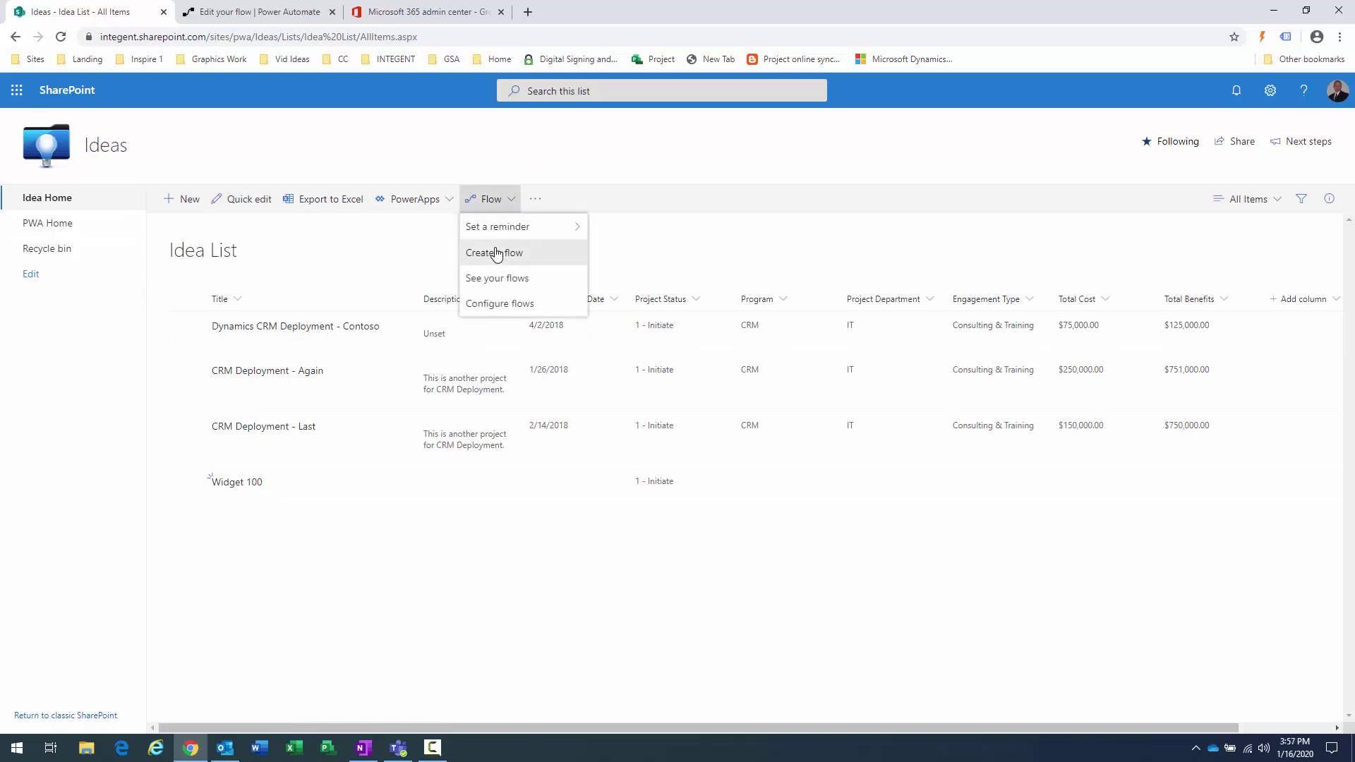
left_click(497, 251)
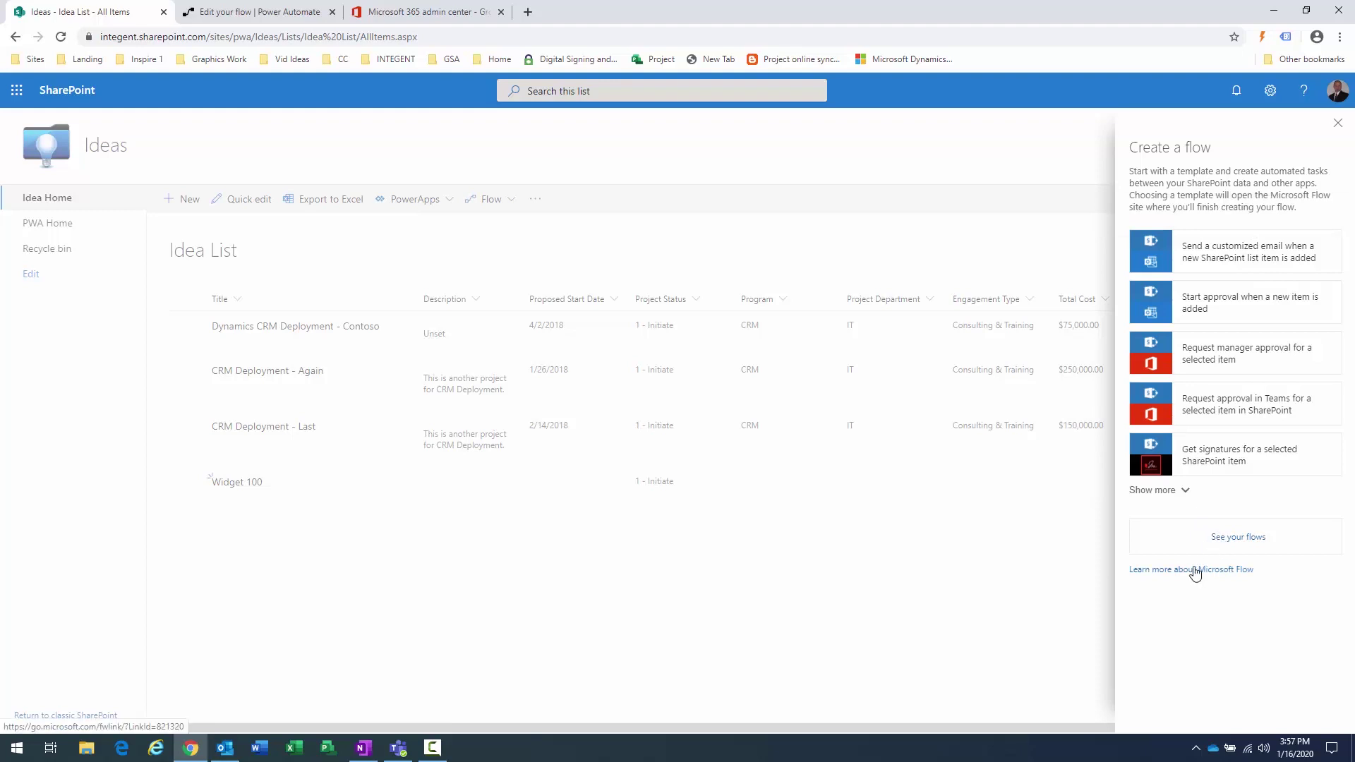
left_click(1167, 490)
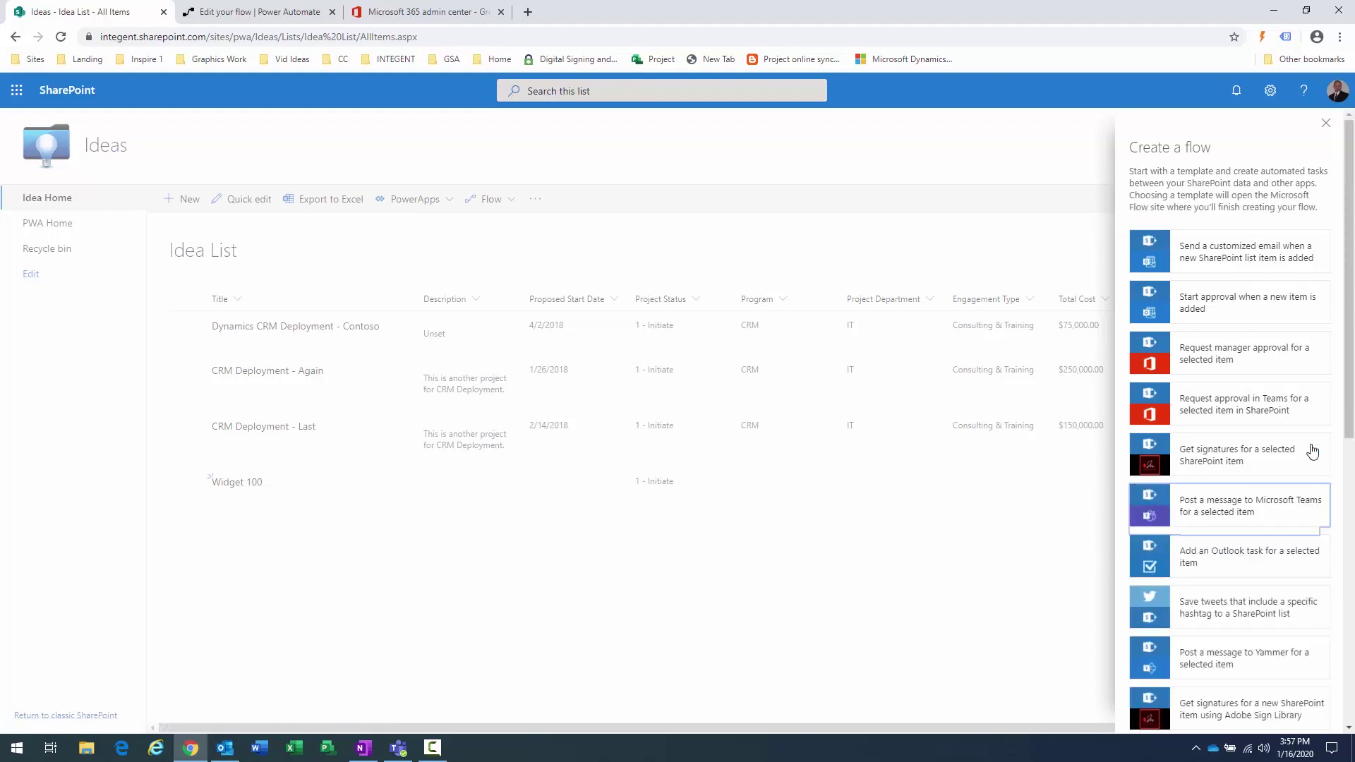
scroll(1247, 558, "down", 8)
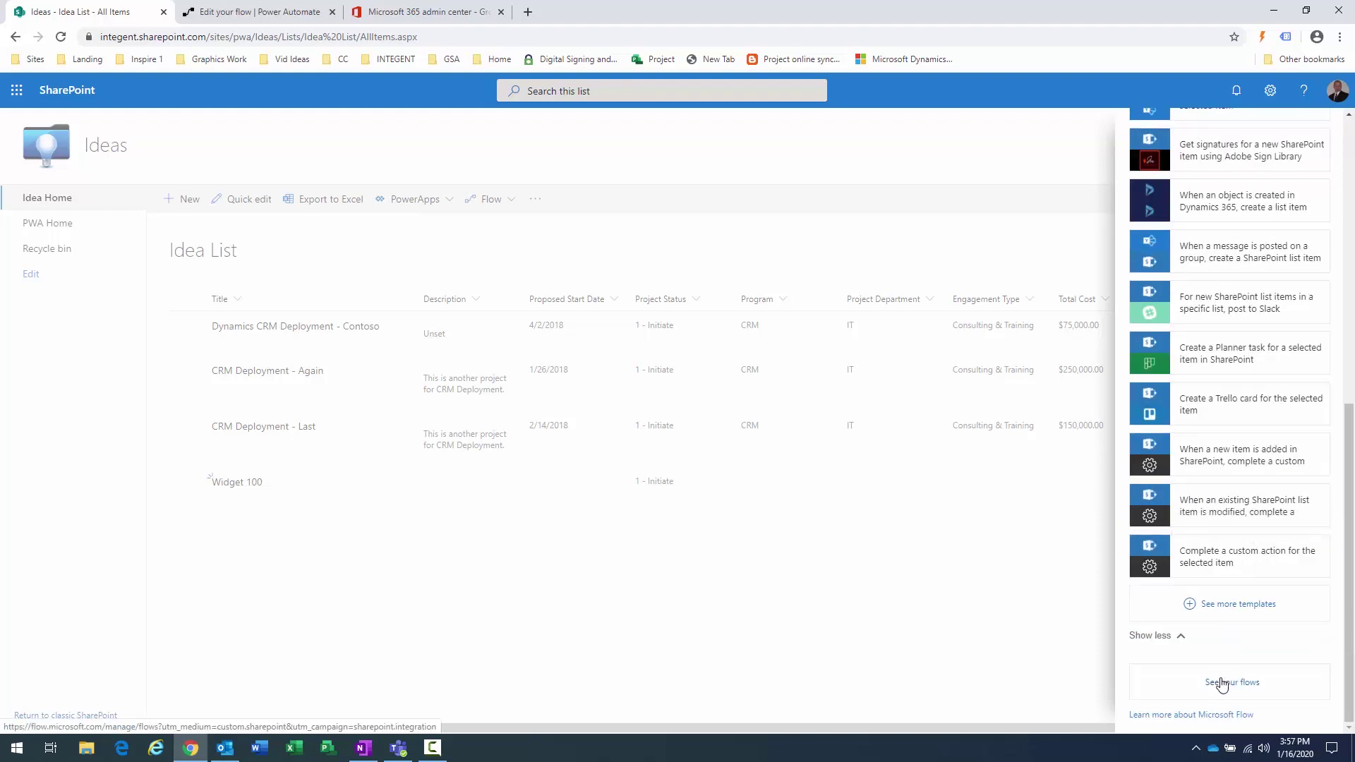
- In the full template gallery, pick 'Send an email when a new item is created in SharePoint'
left_click(1232, 605)
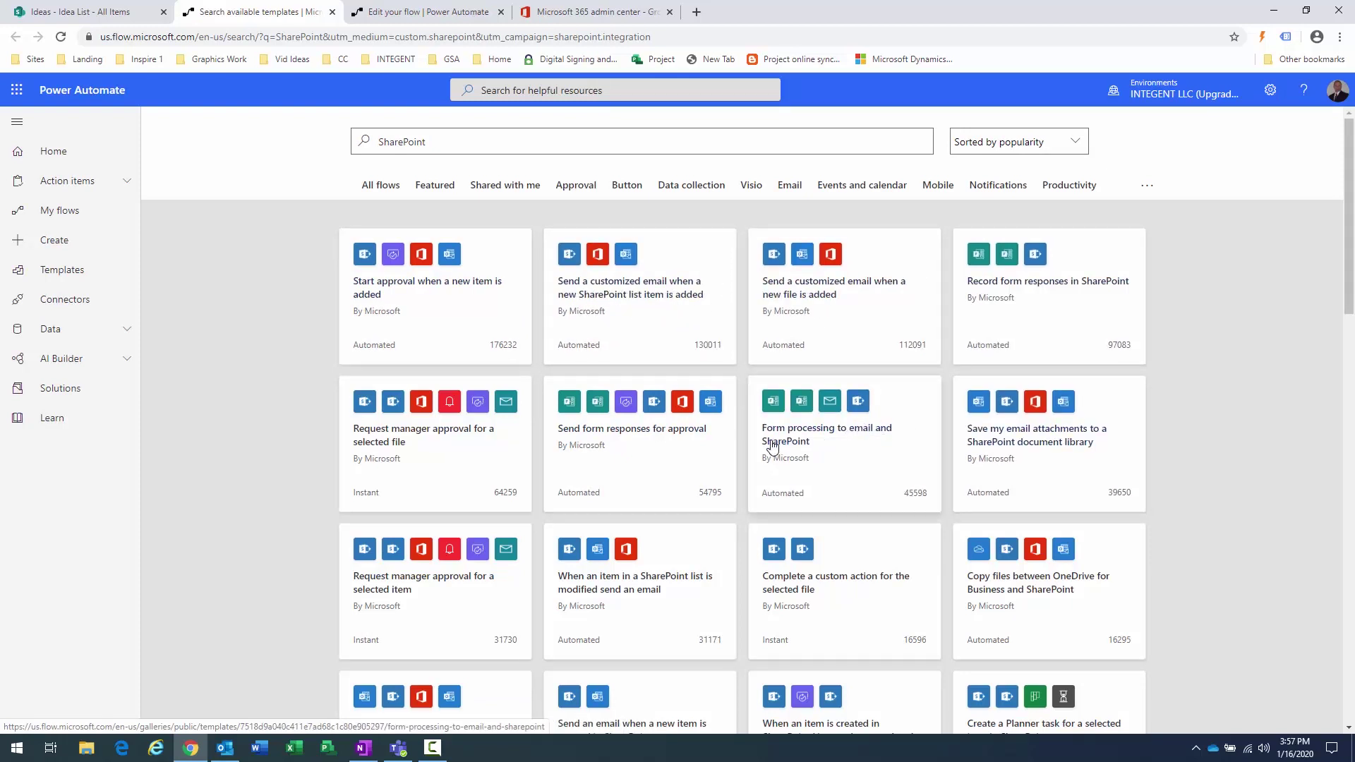
scroll(621, 473, "down", 3)
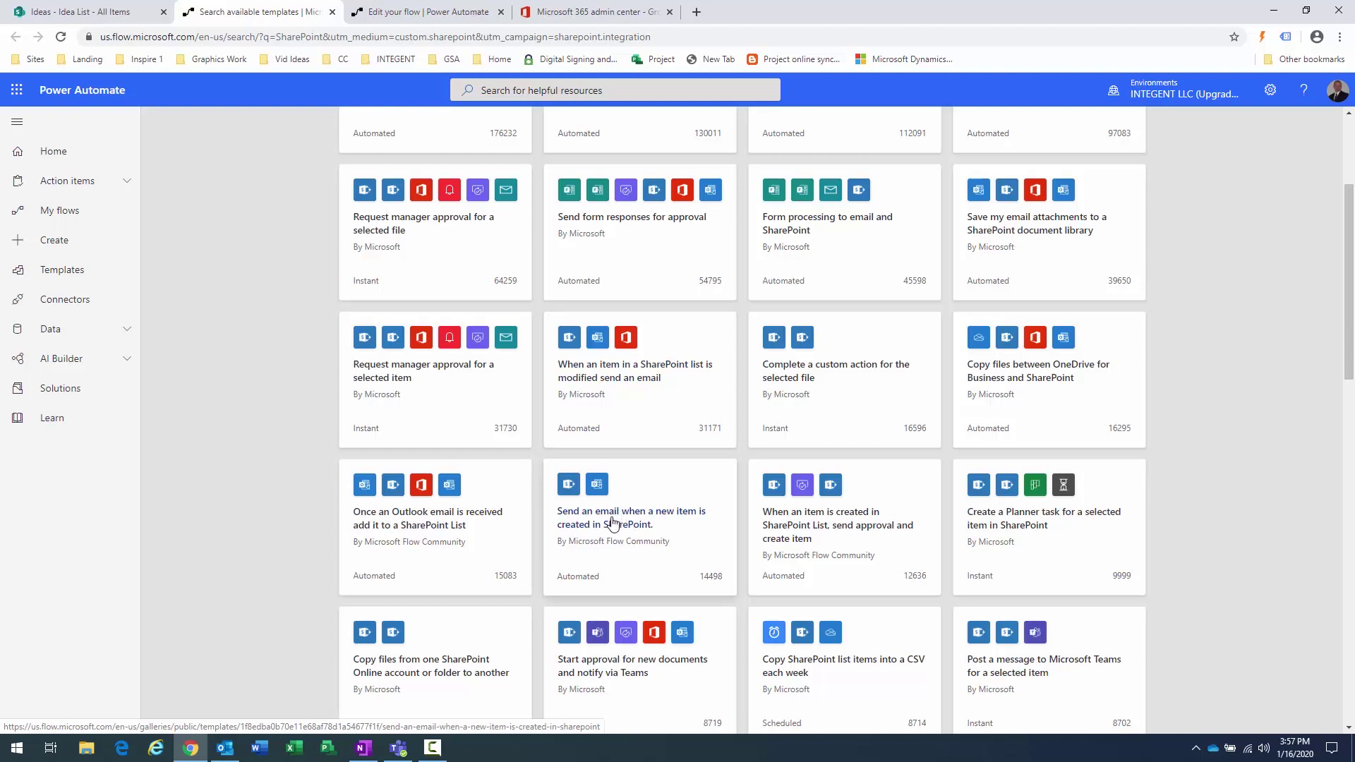
left_click(612, 523)
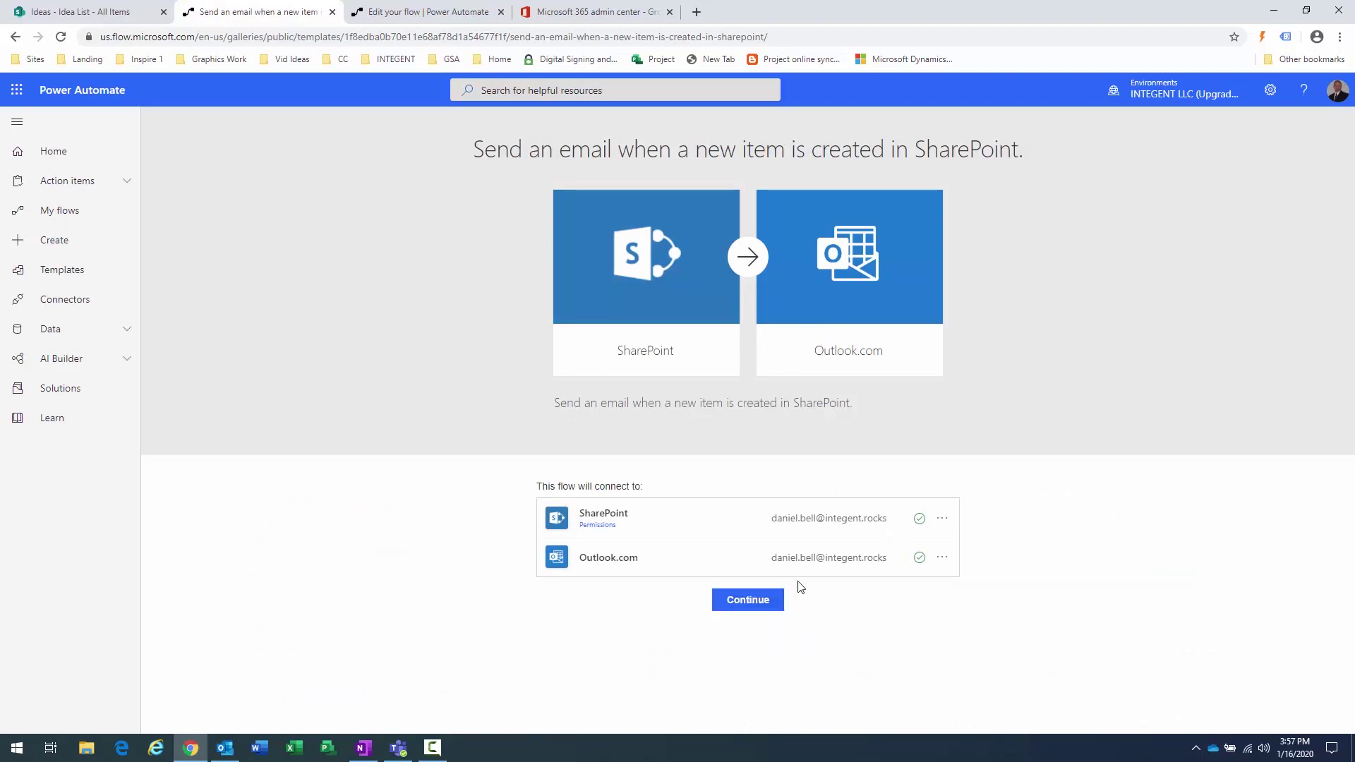
- Point the new-item trigger at the Ideas site and its Idea List
left_click(747, 602)
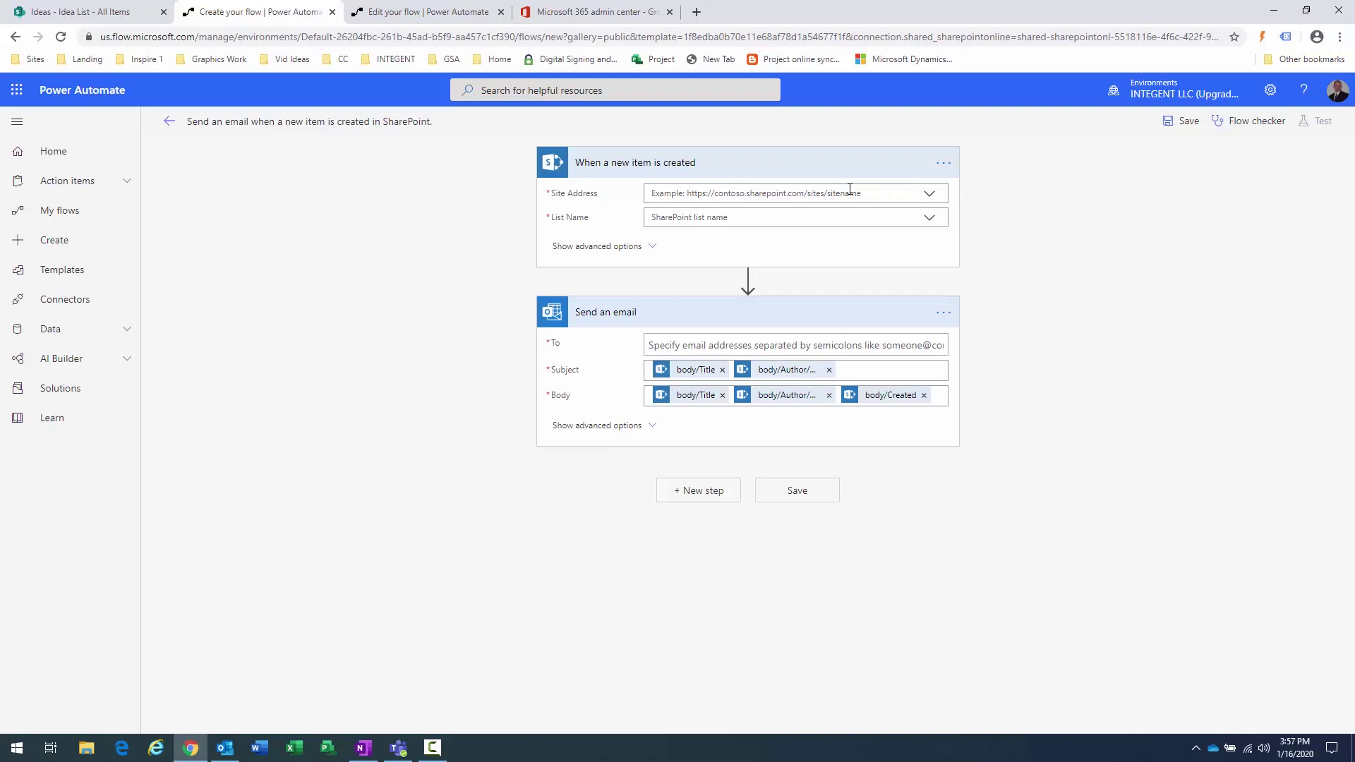
left_click(929, 197)
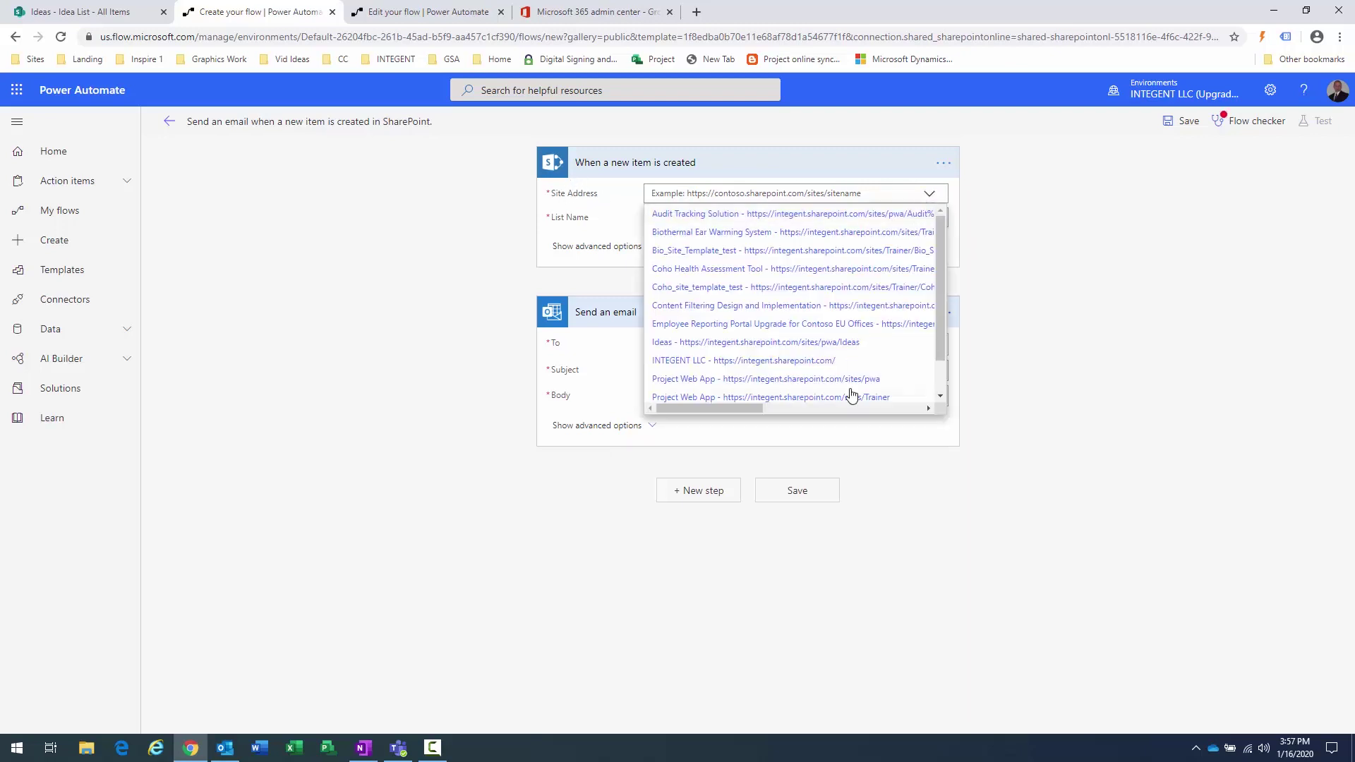
scroll(854, 338, "down", 1)
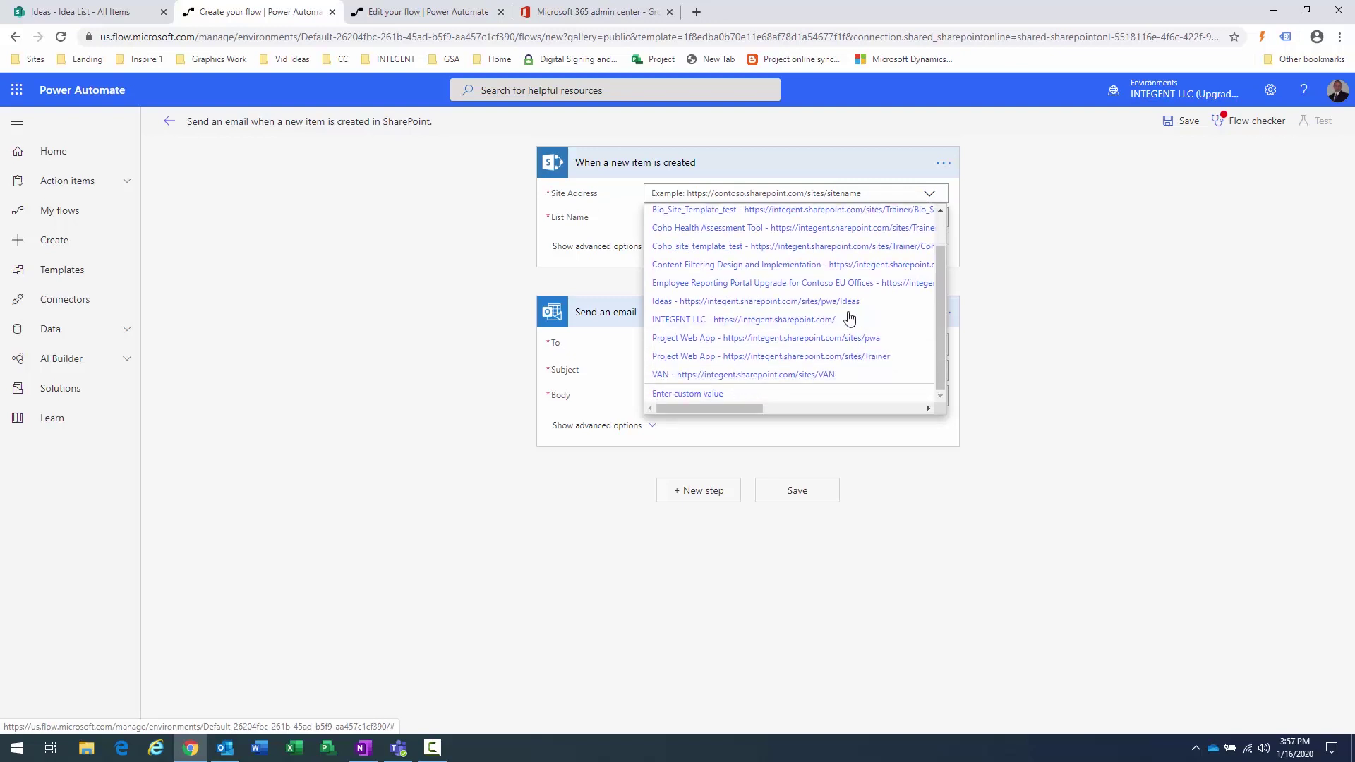
left_click(774, 310)
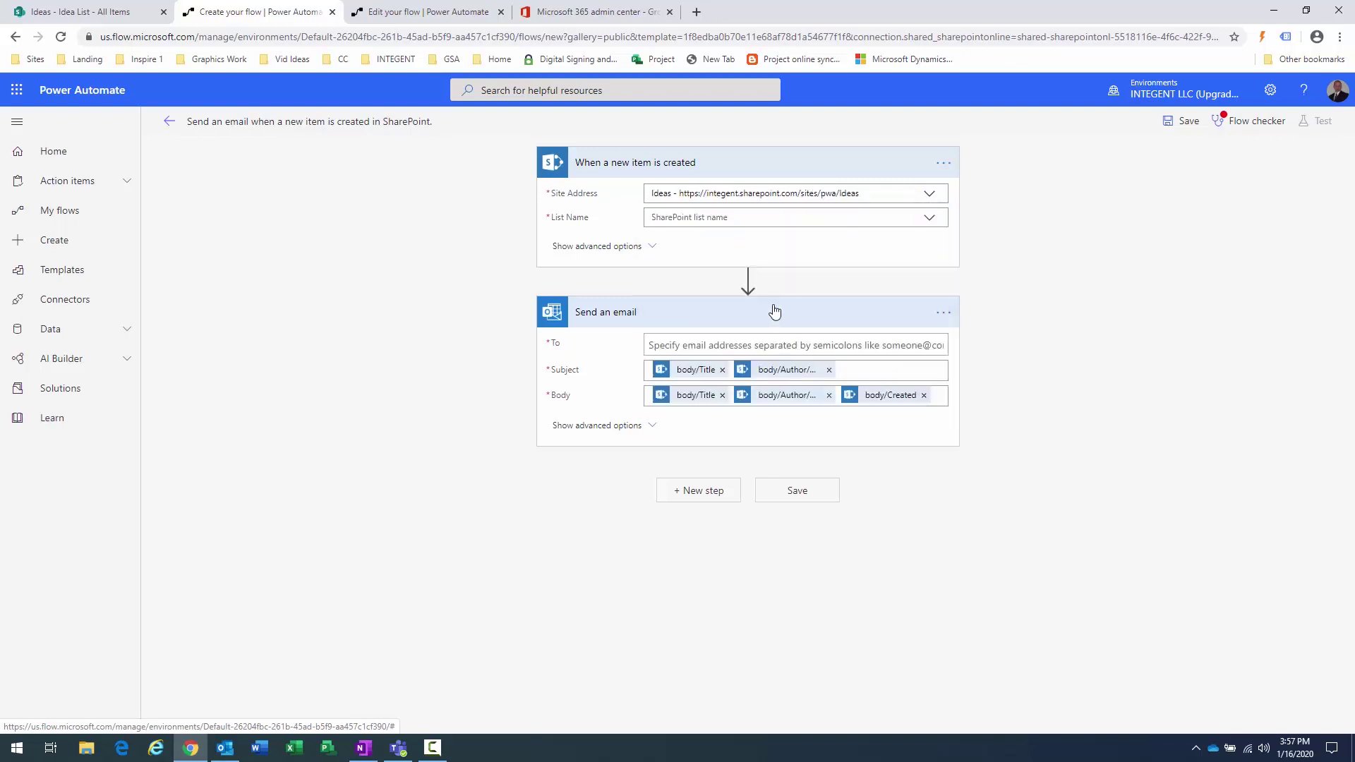
left_click(931, 219)
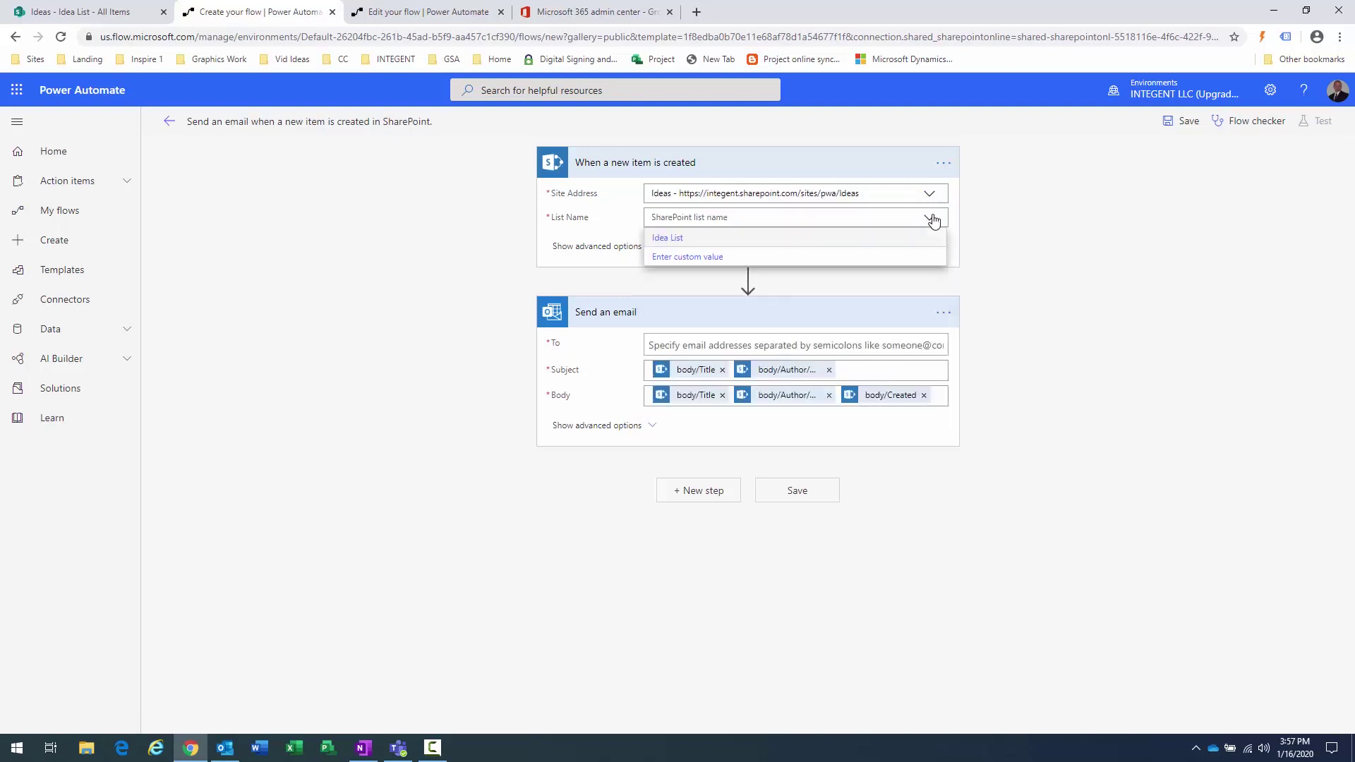
left_click(660, 238)
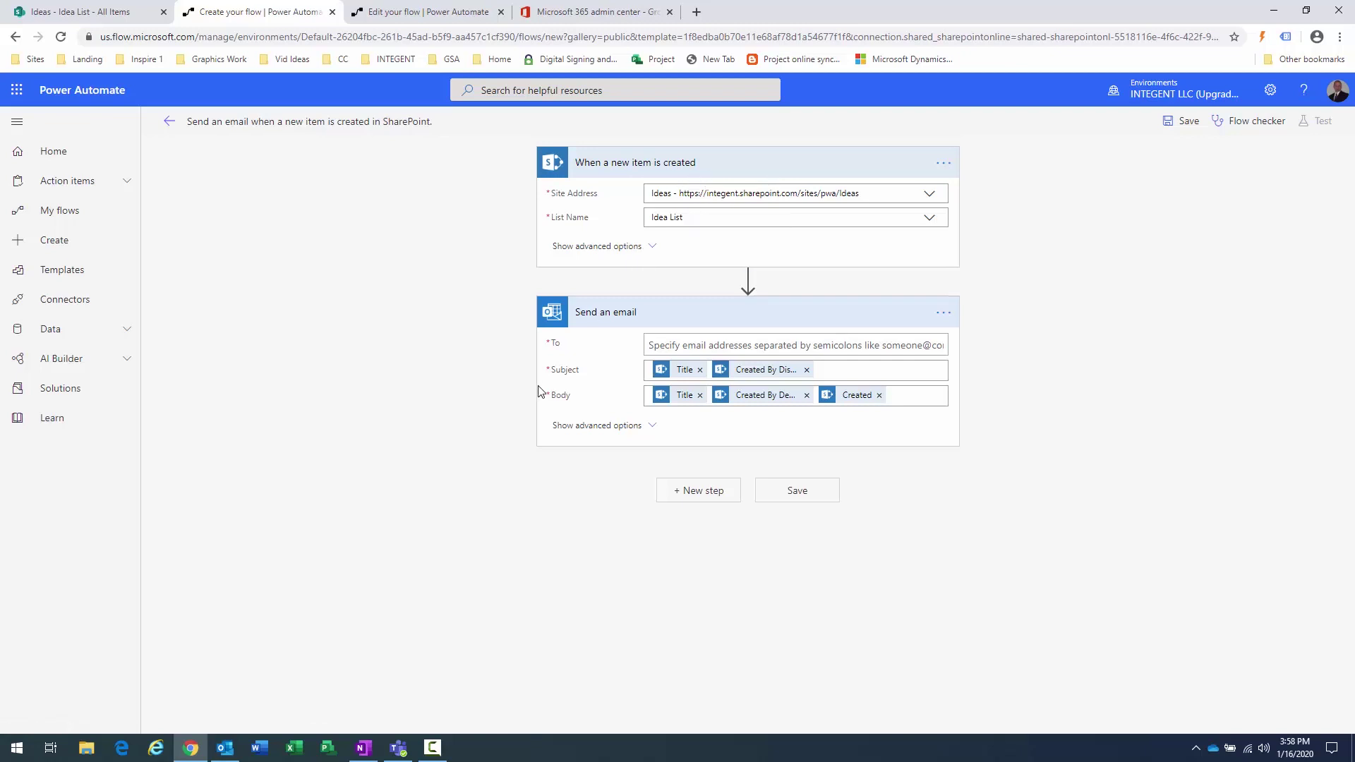
- Address the email to the Project Management Office group
left_click(647, 345)
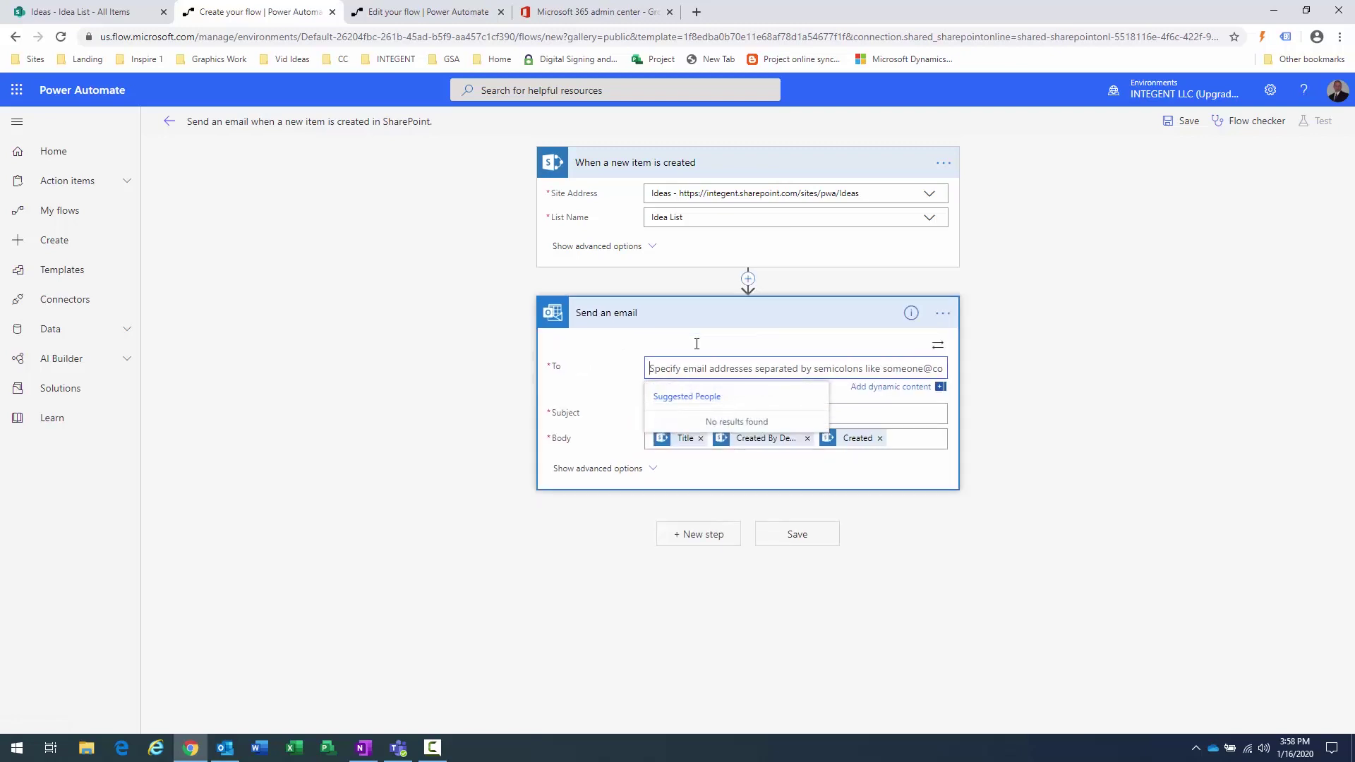
type("proje")
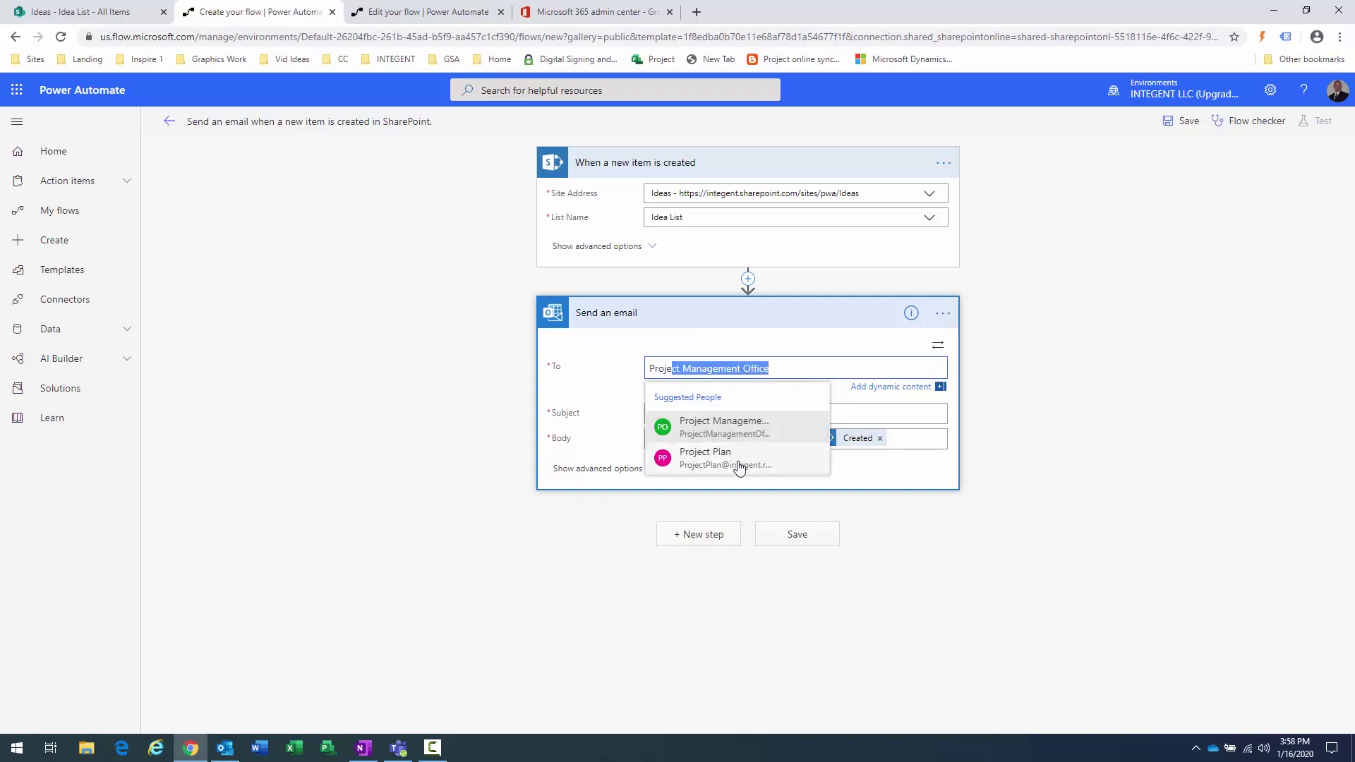
left_click(745, 427)
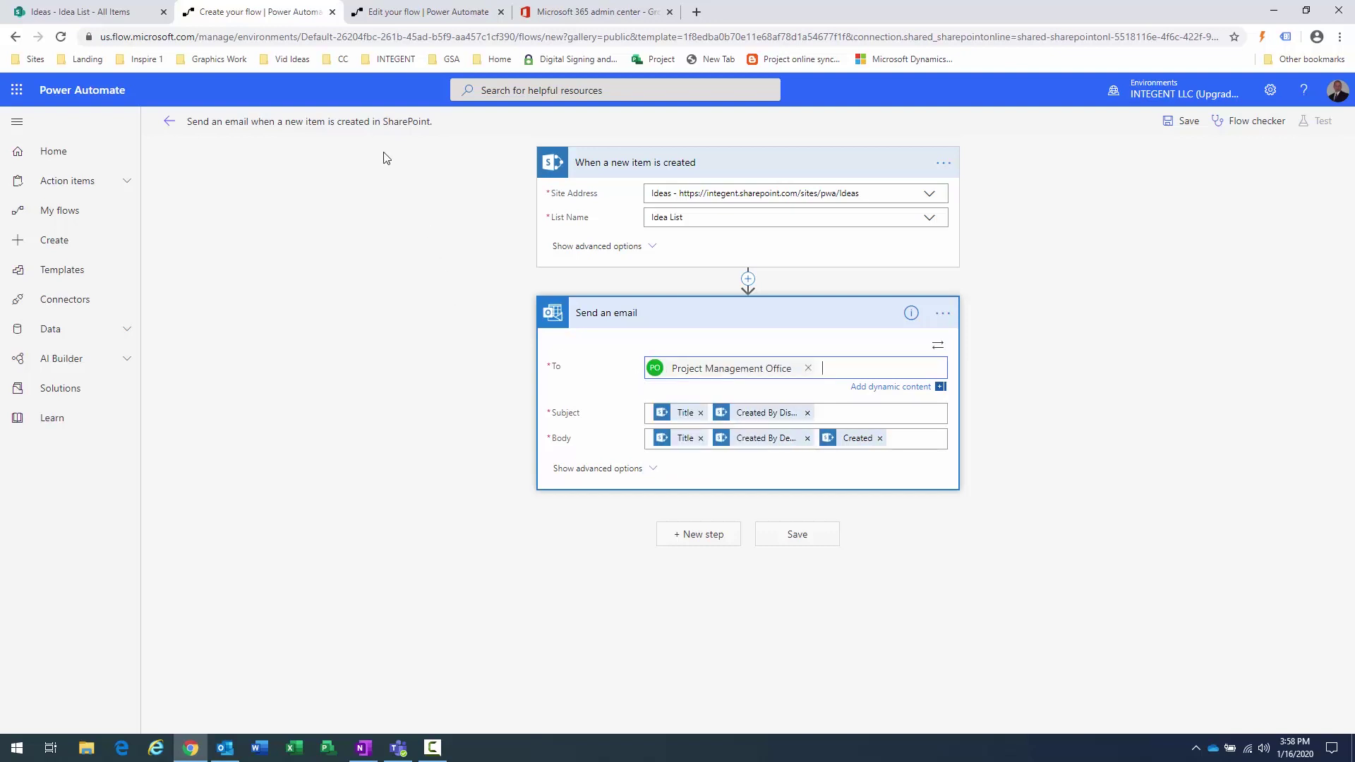
left_click(573, 15)
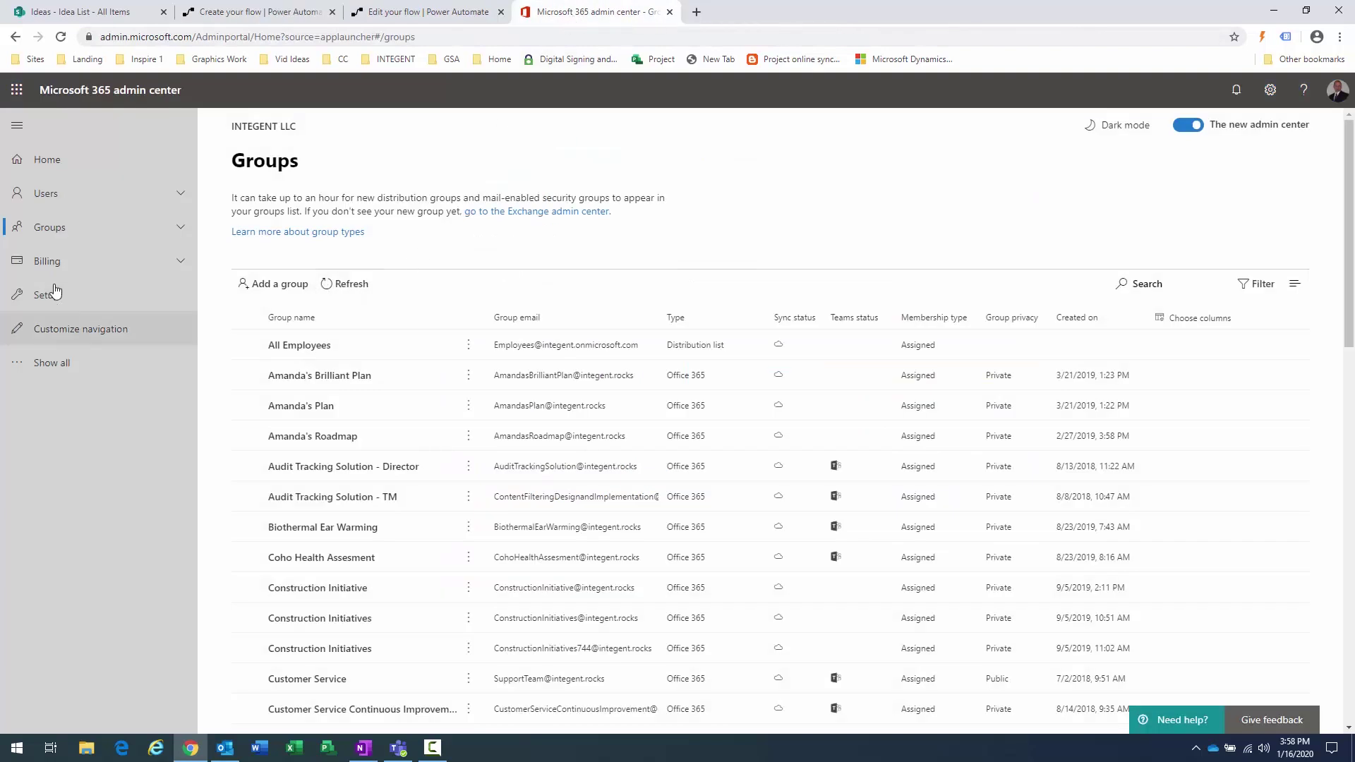
- Reload the admin center Groups list and review Project Management Office's three members
left_click(60, 37)
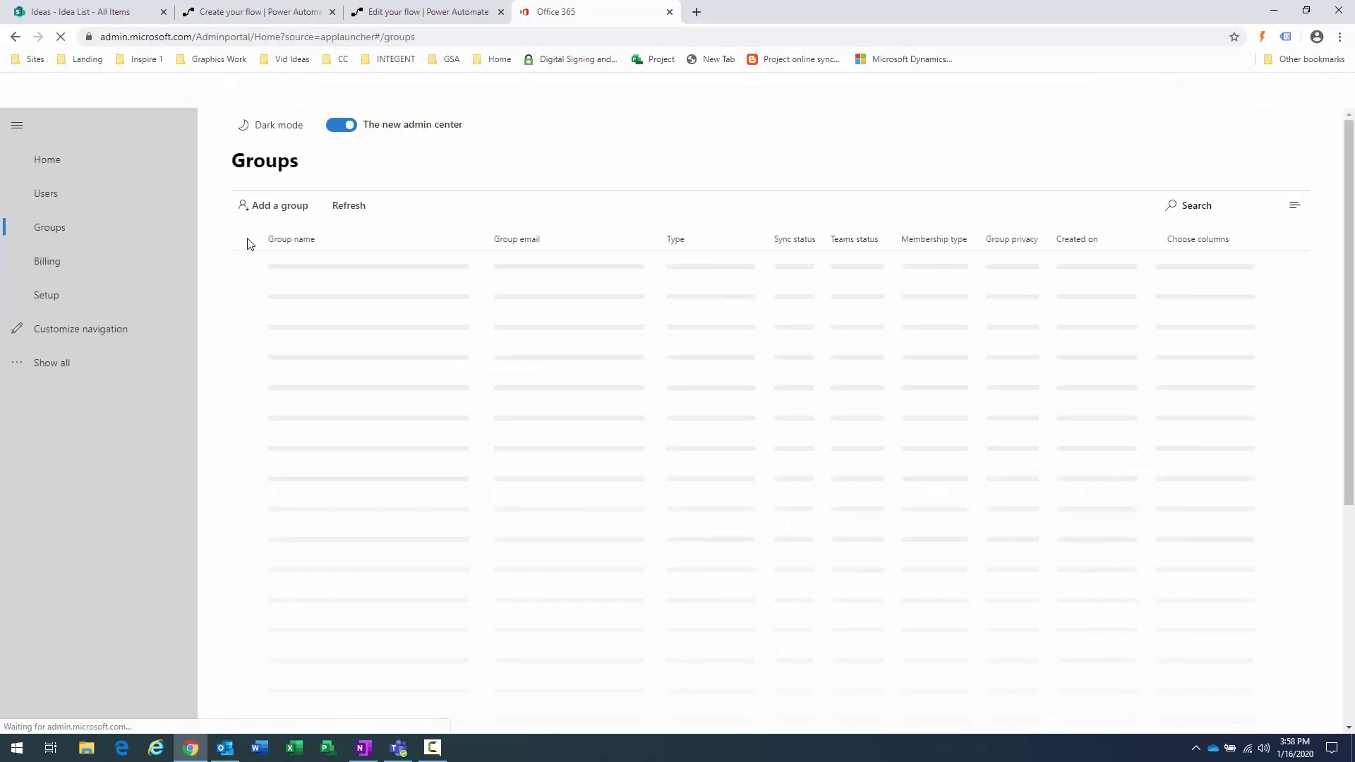
scroll(275, 423, "down", 10)
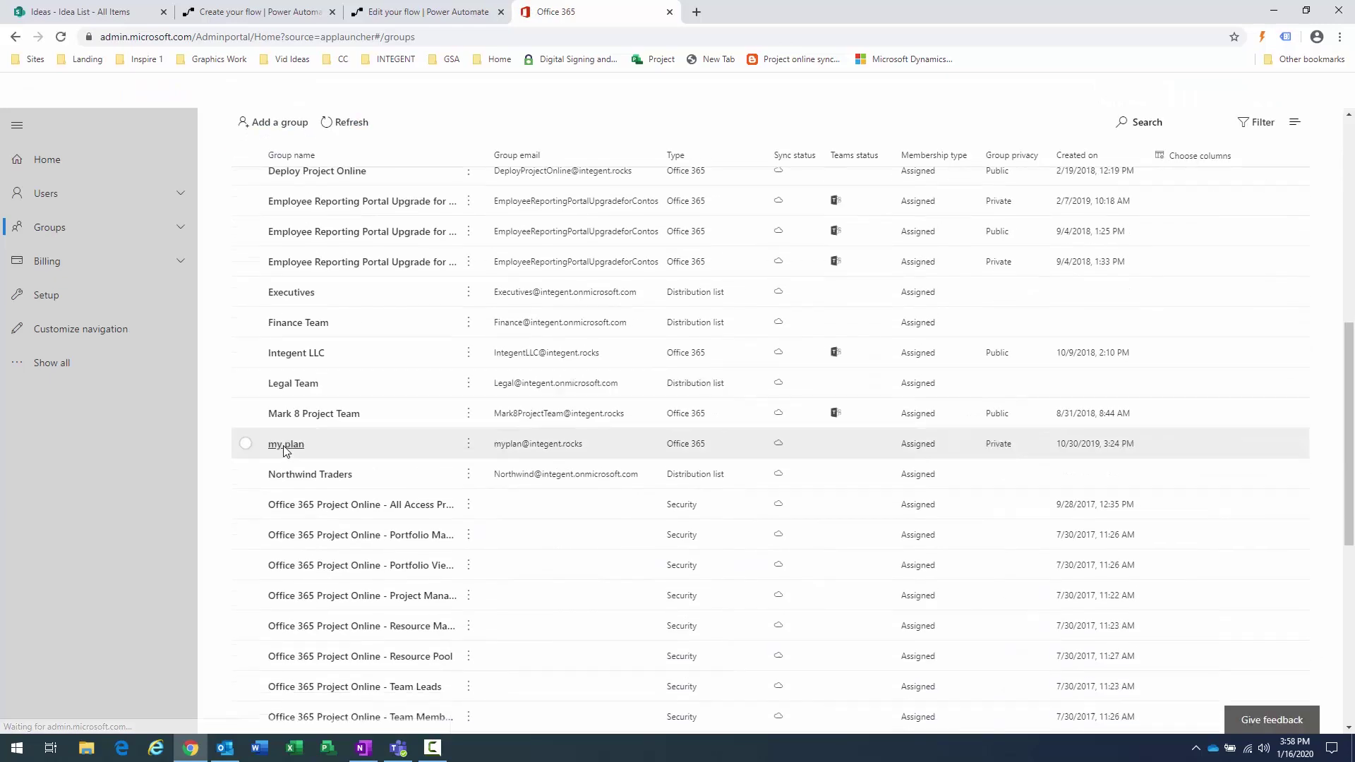
scroll(285, 452, "down", 3)
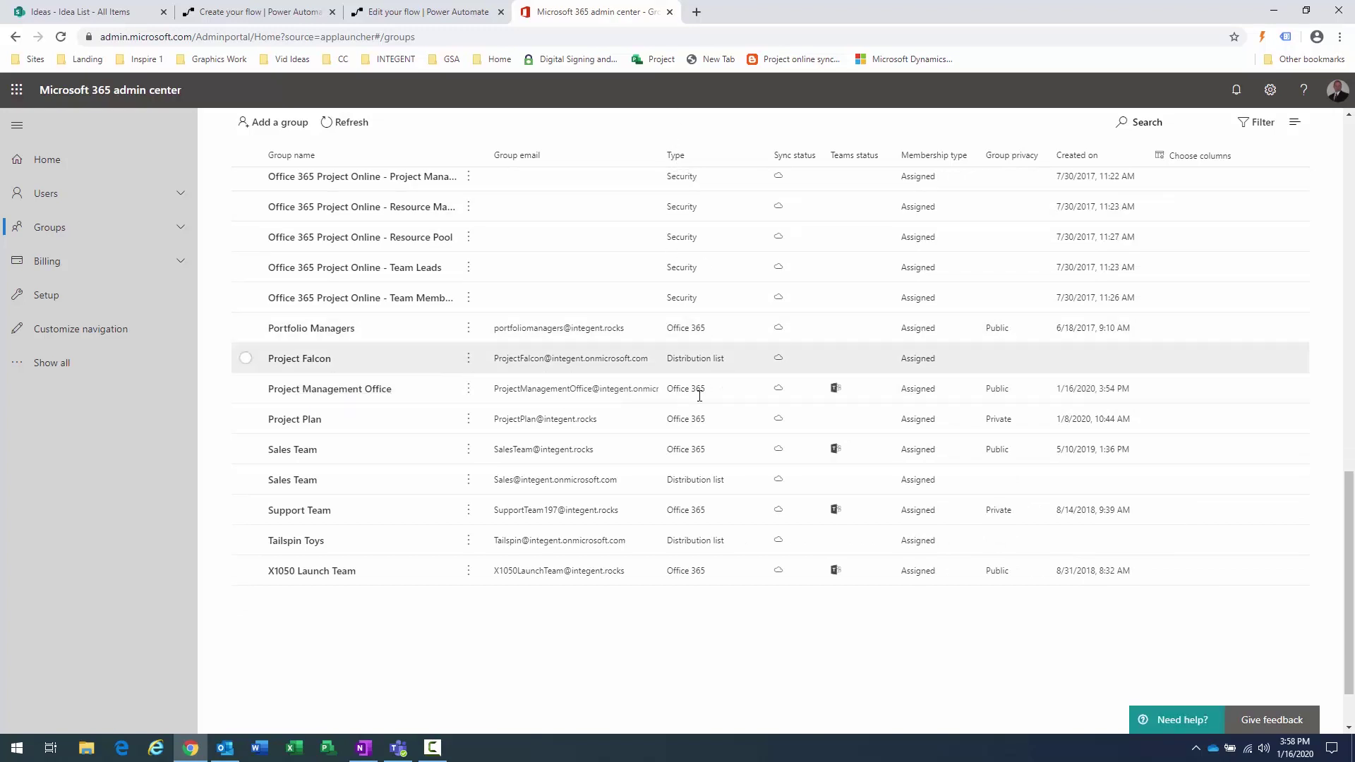
left_click(310, 389)
left_click(1007, 277)
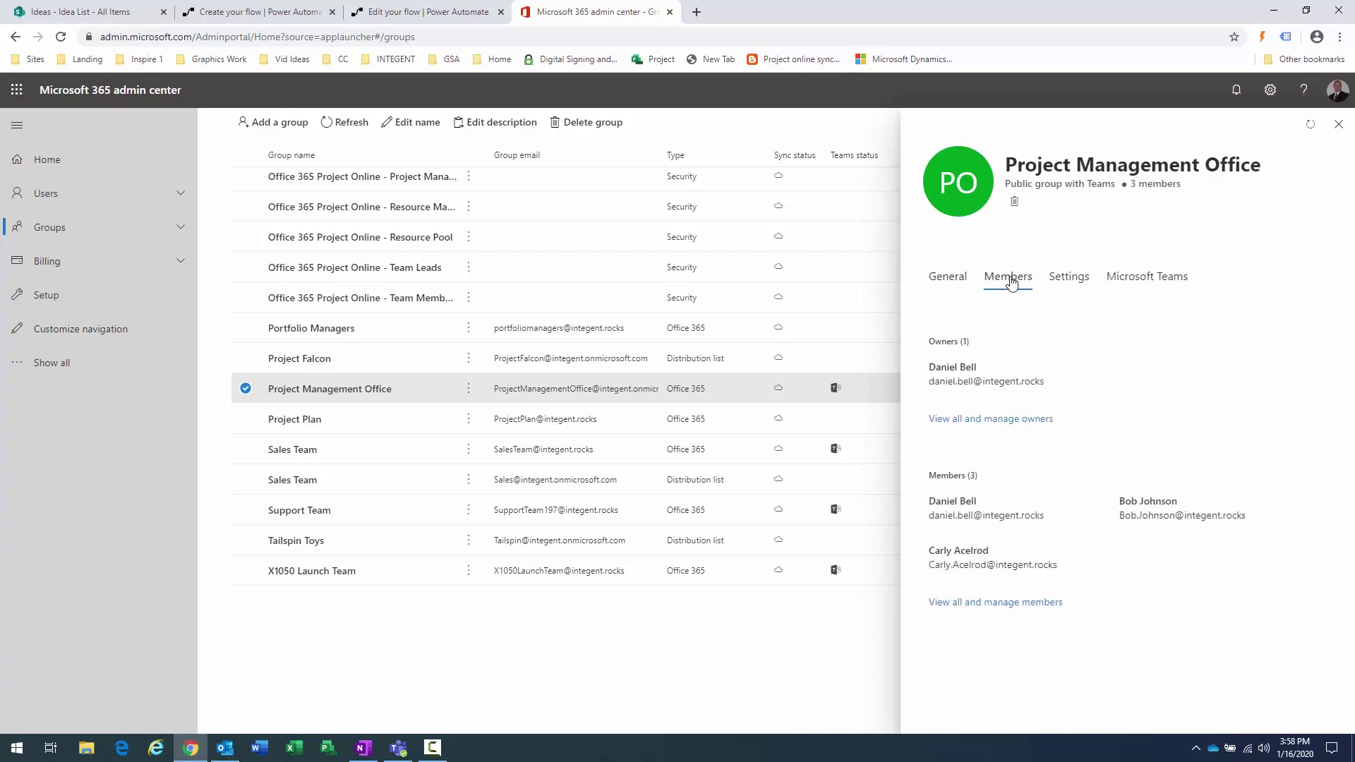
left_click_drag(953, 565, 1056, 566)
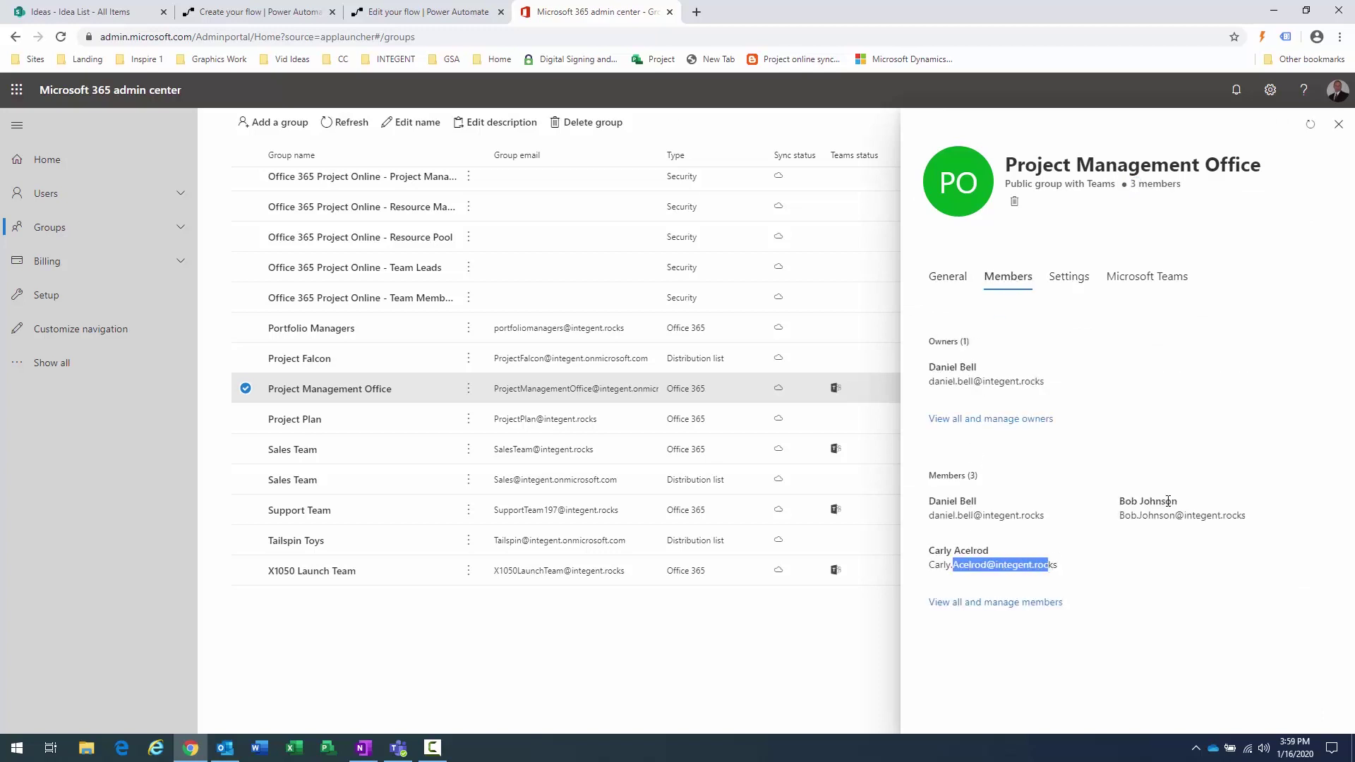
left_click_drag(1125, 514, 1240, 463)
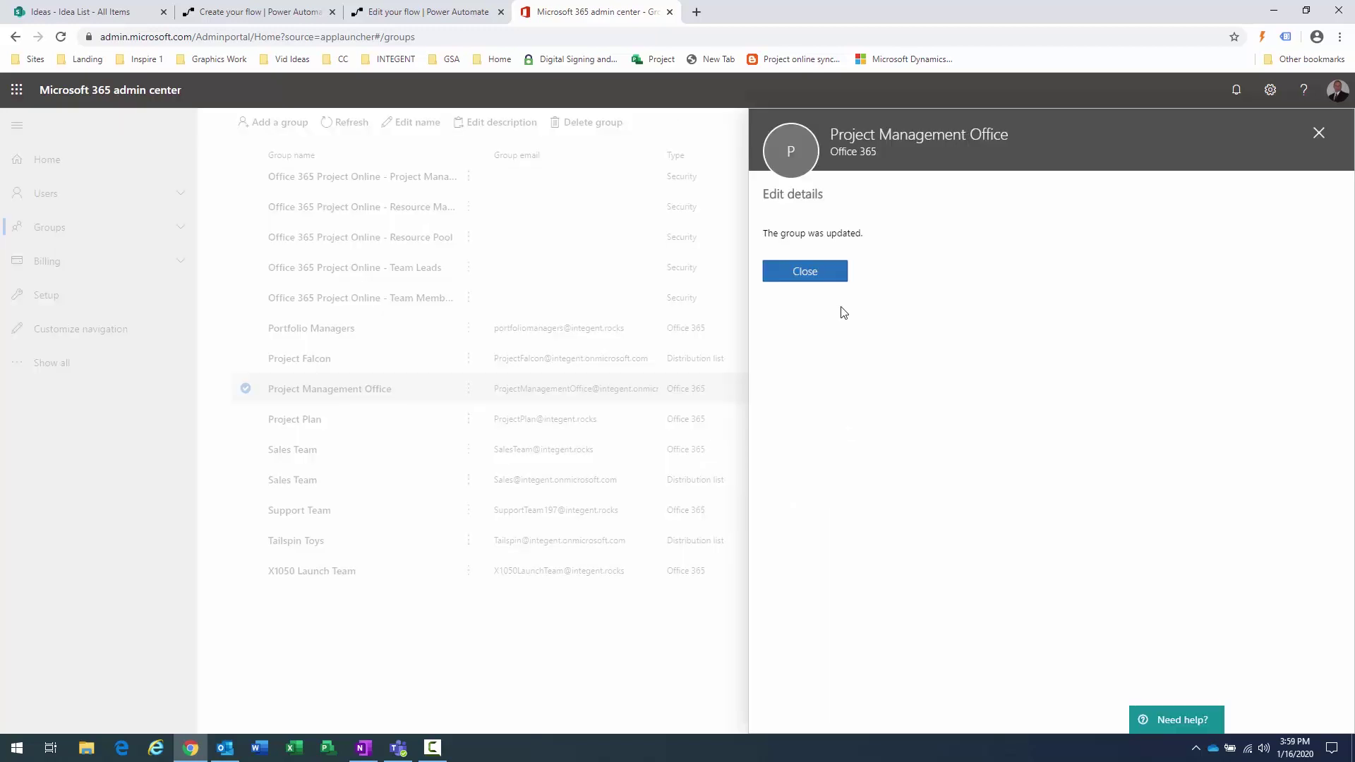
left_click(808, 274)
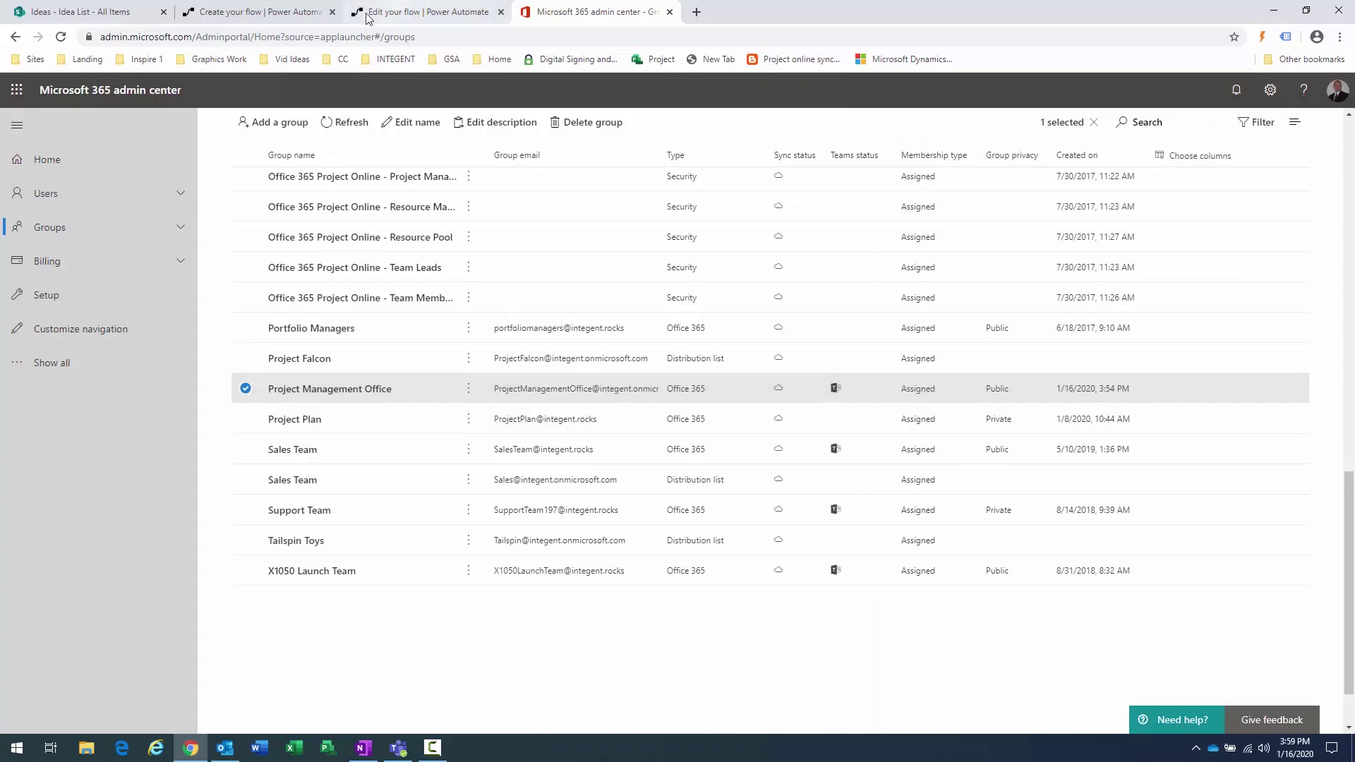
left_click(424, 12)
- Change the email subject to 'New Idea [Title] has been created'
left_click(247, 16)
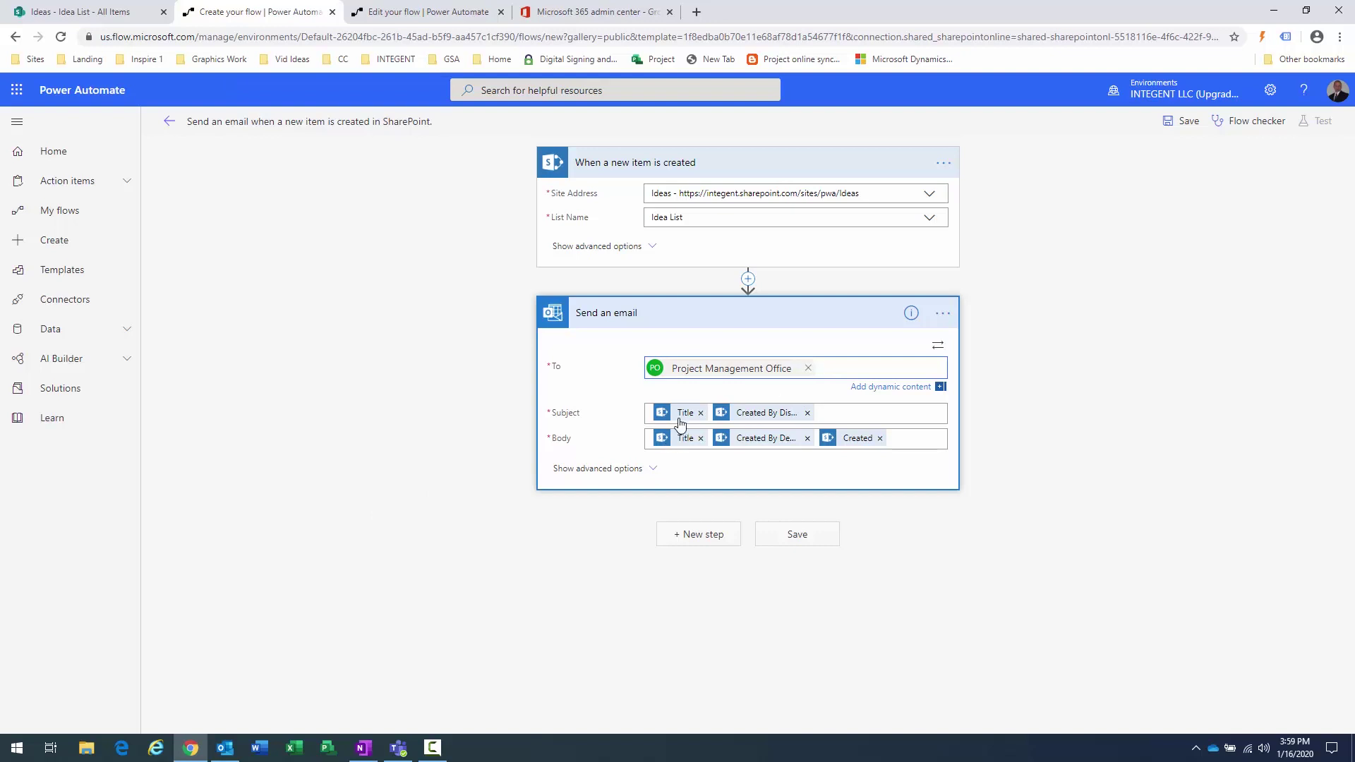
left_click(825, 411)
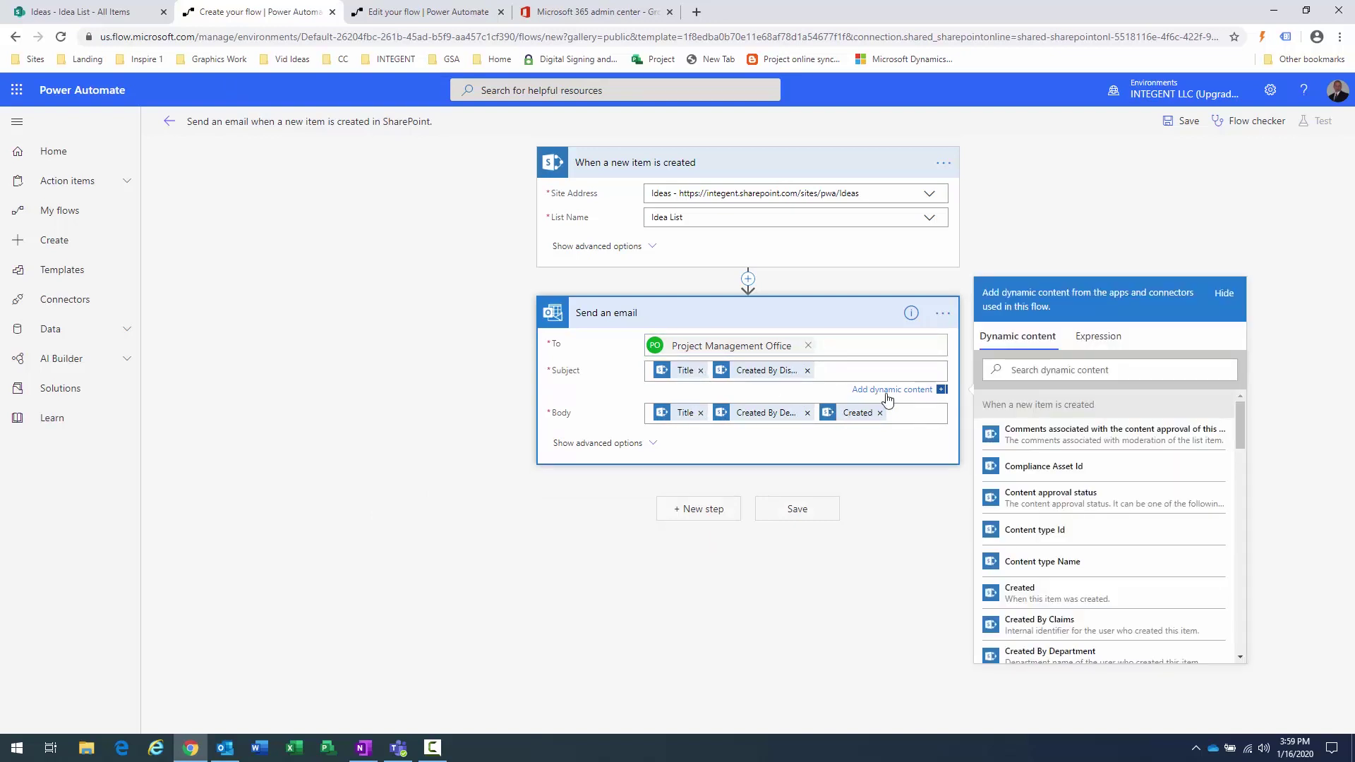
key("BackSpace")
key("BackSpace")
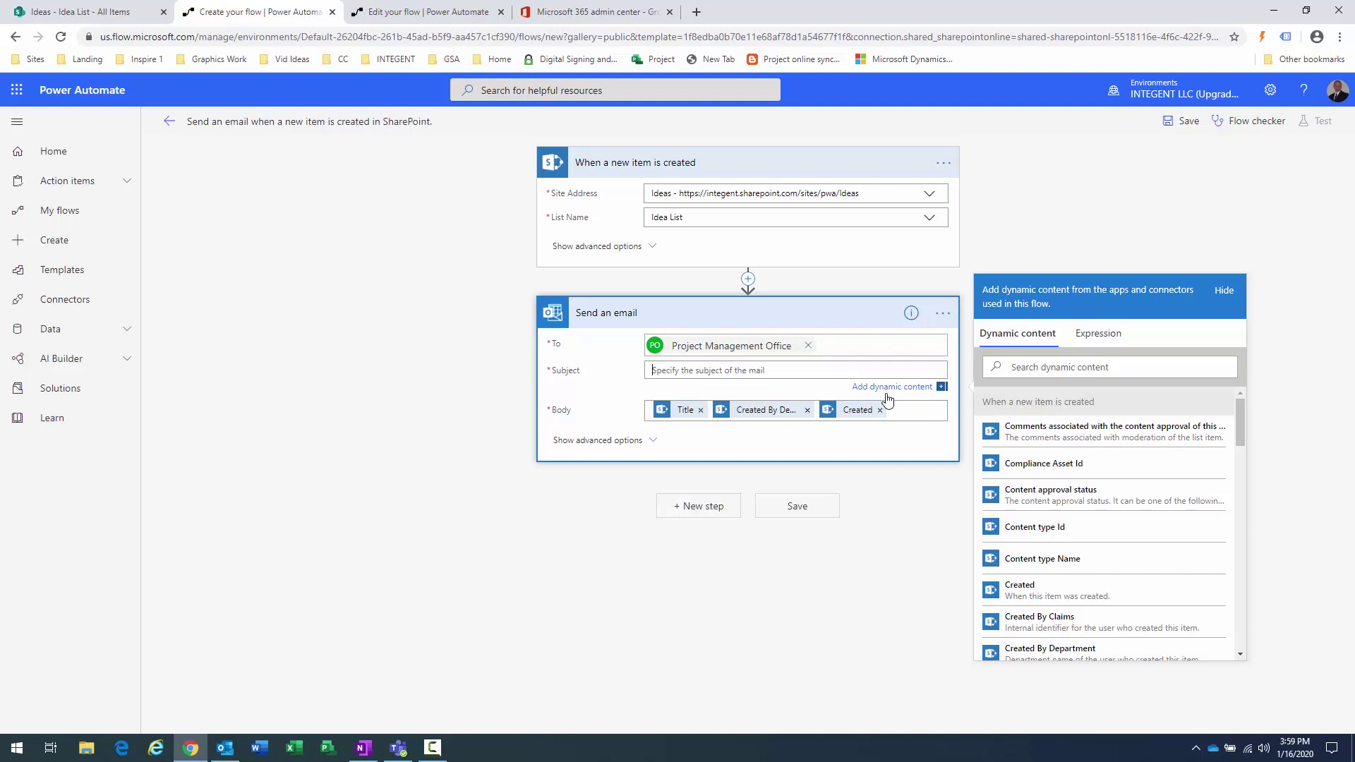
type("New Idea")
left_click_drag(1243, 415, 1242, 629)
left_click(1050, 554)
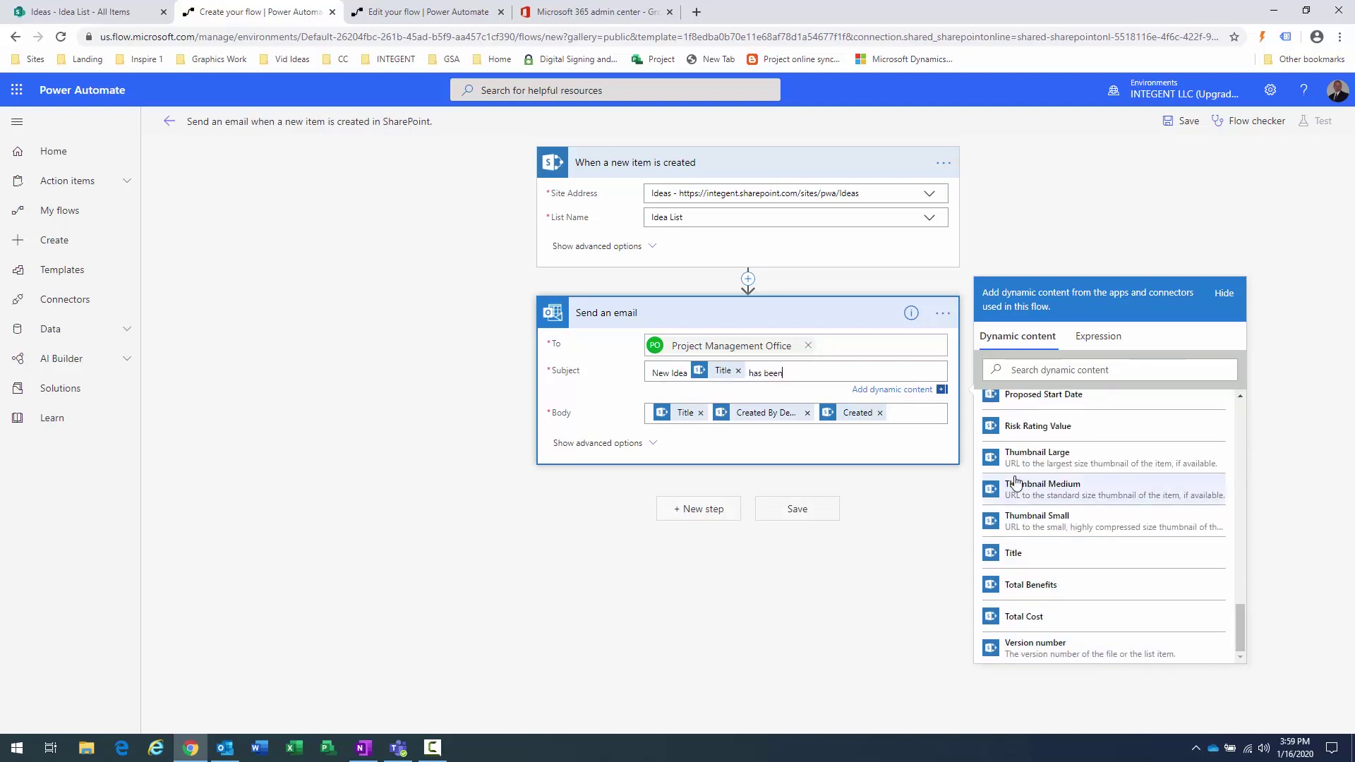
type("has been created")
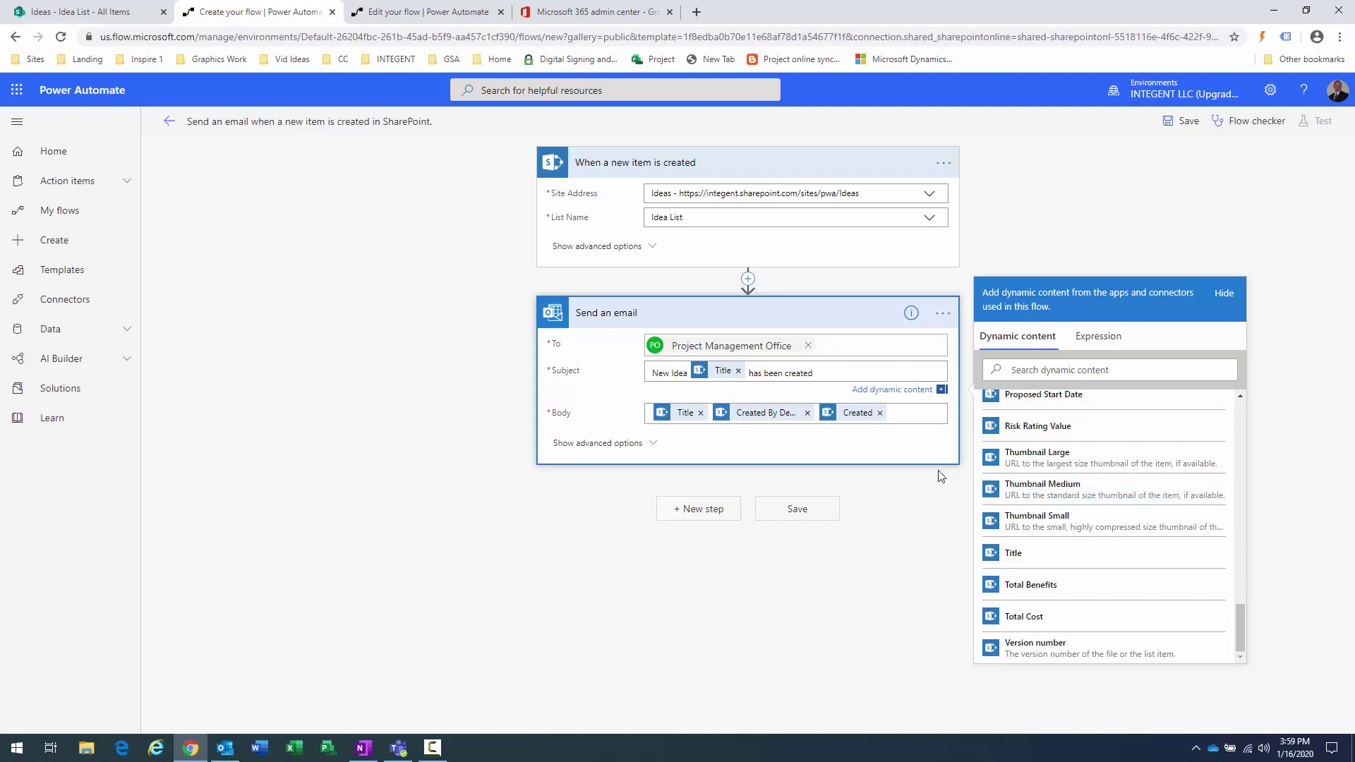
- Rewrite the email body with the idea's Title and a Link to item token
left_click(904, 415)
key("BackSpace")
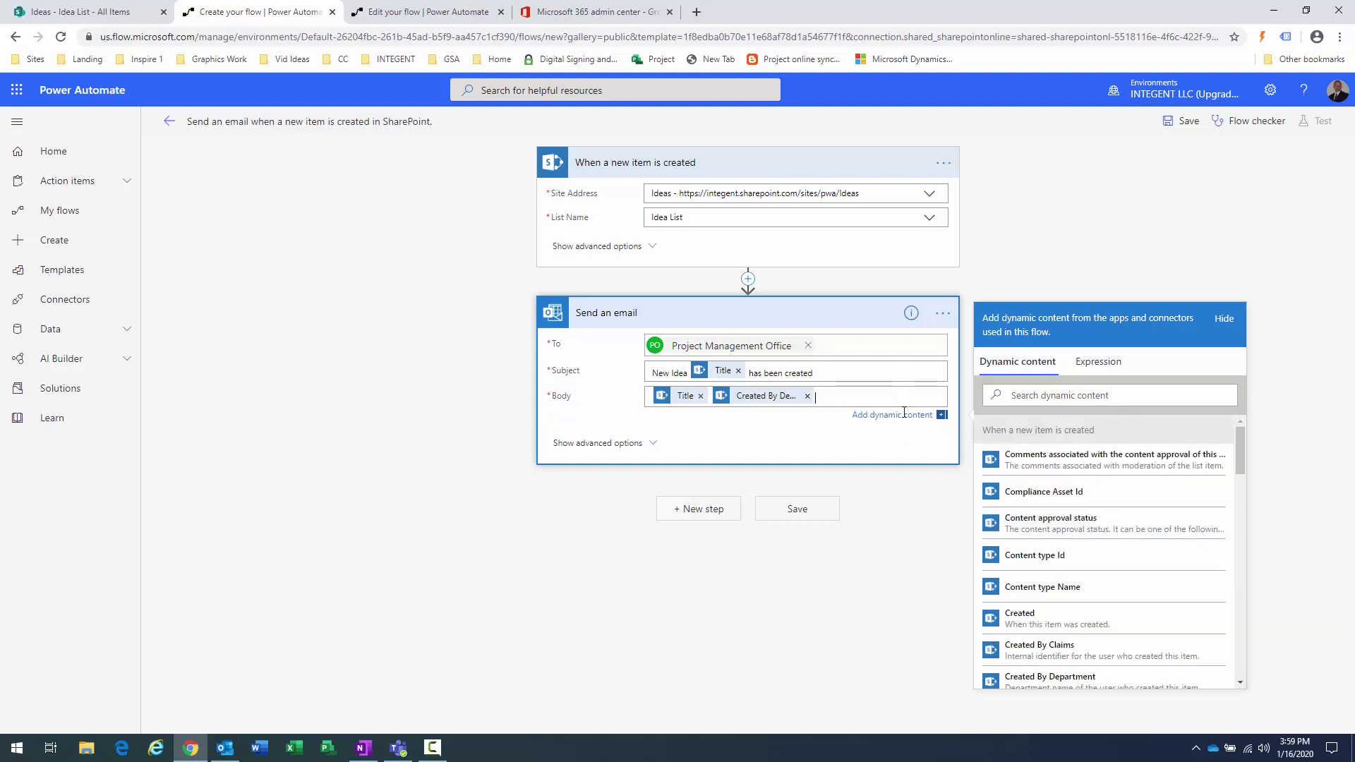
key("BackSpace")
key("BackSpace")
type("New idea")
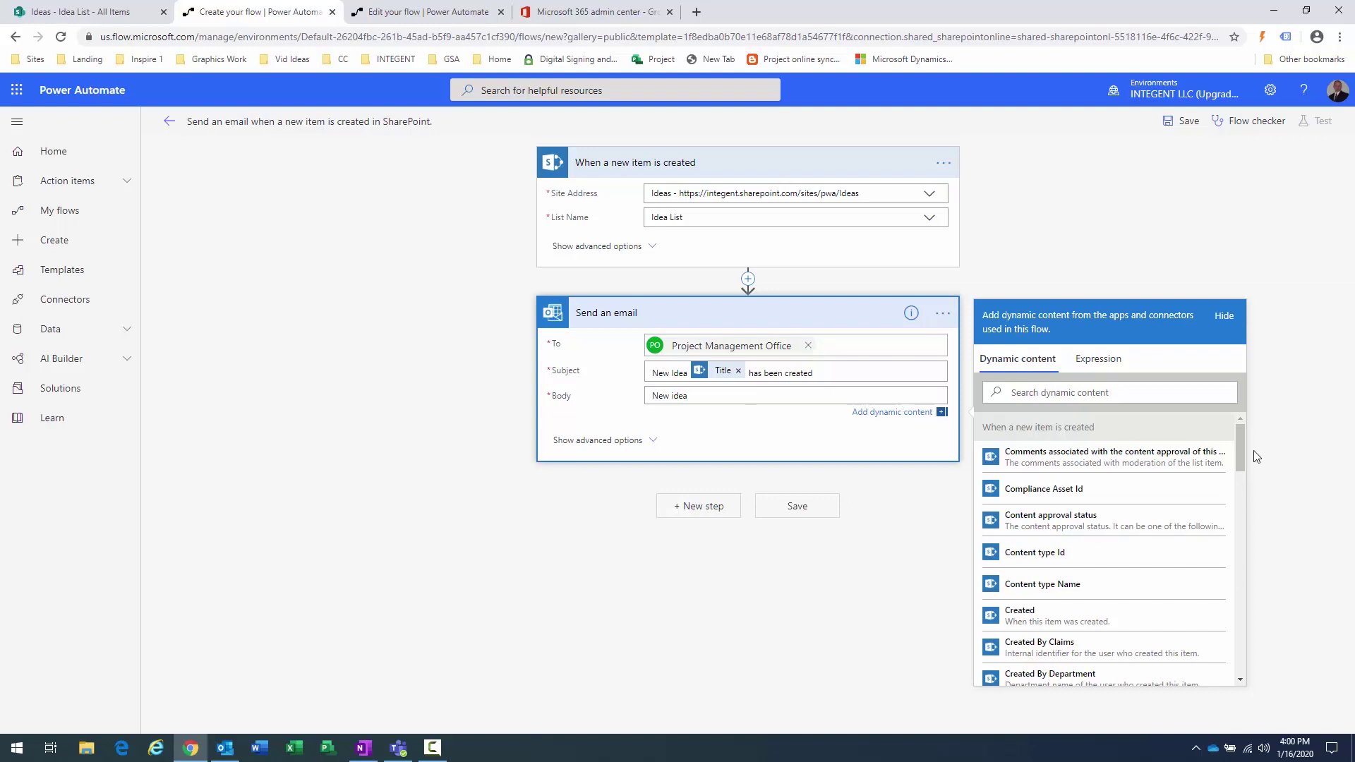
left_click_drag(1239, 445, 1234, 700)
left_click(1133, 587)
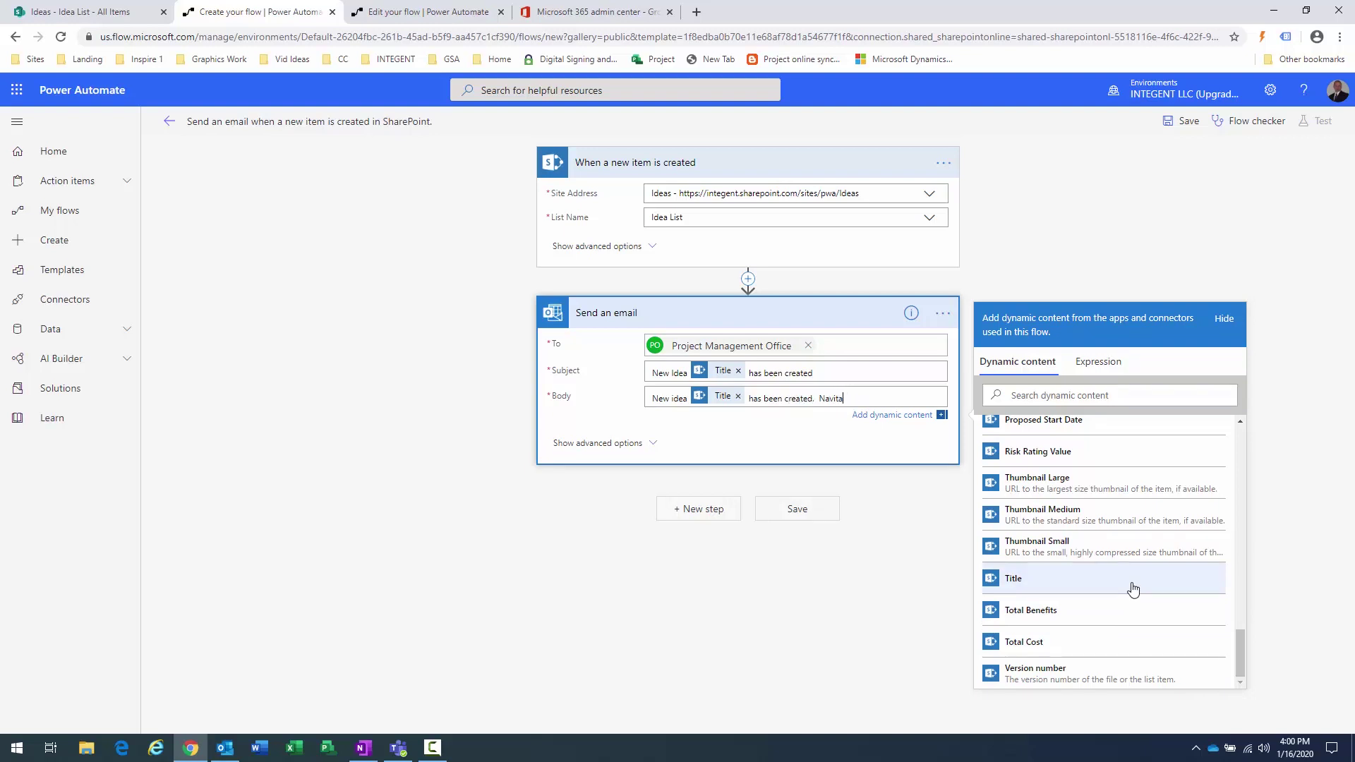
key("BackSpace")
key("BackSpace")
type("gate to the full item via the URL below:")
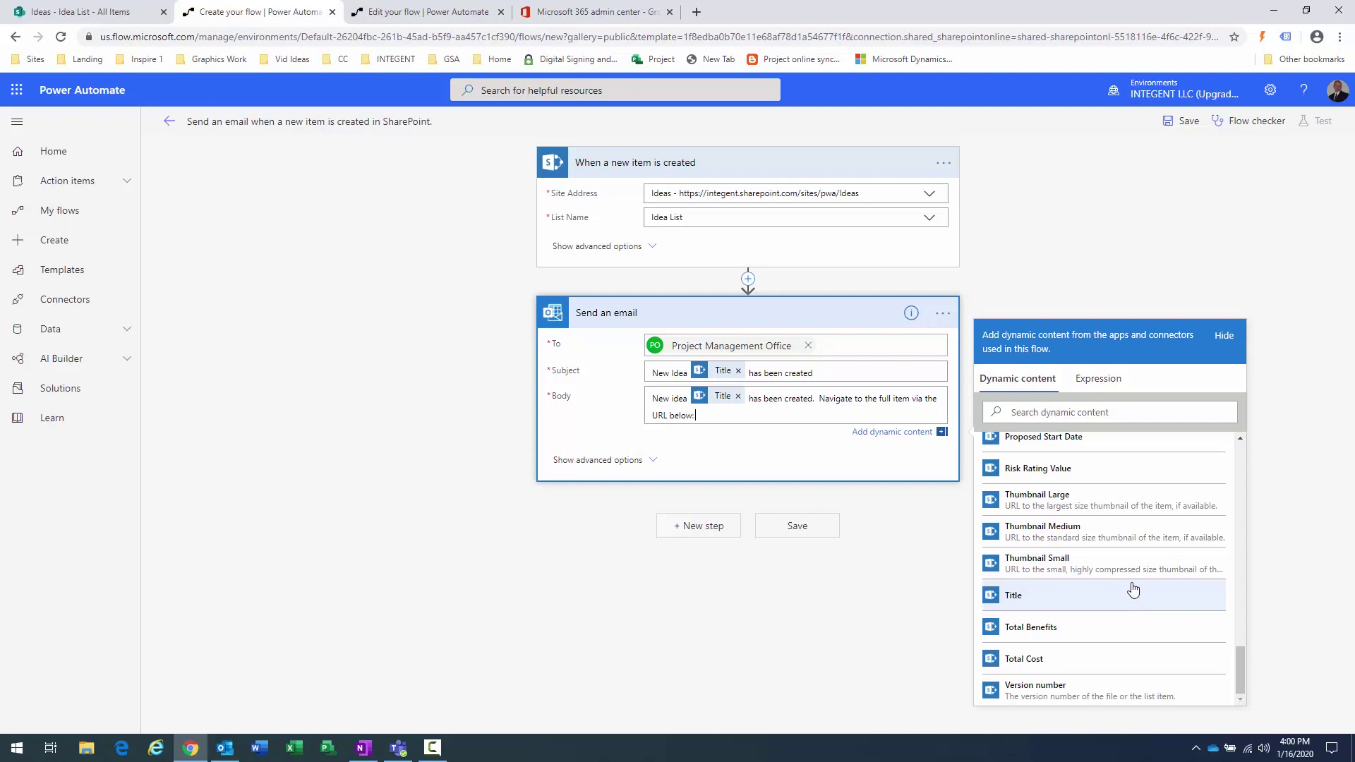
left_click_drag(1234, 654, 1229, 570)
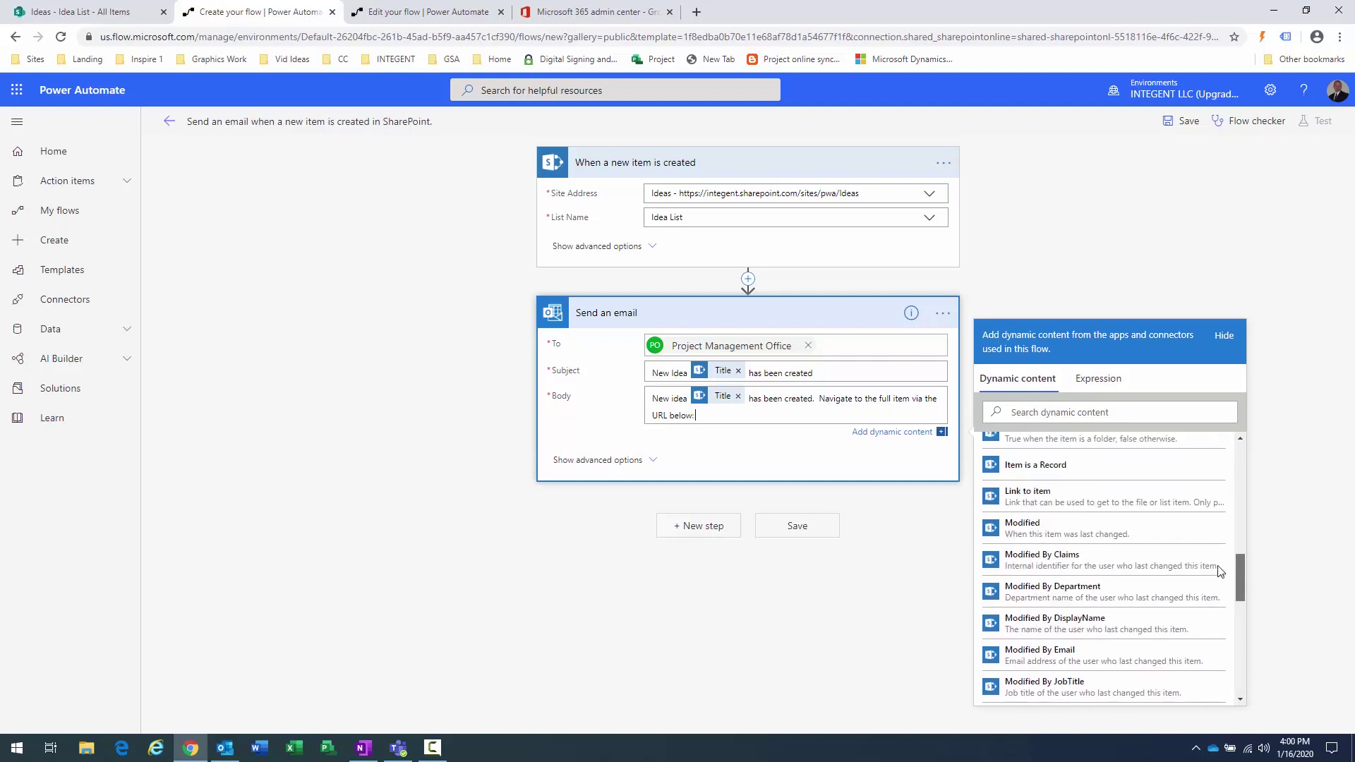
left_click(1066, 506)
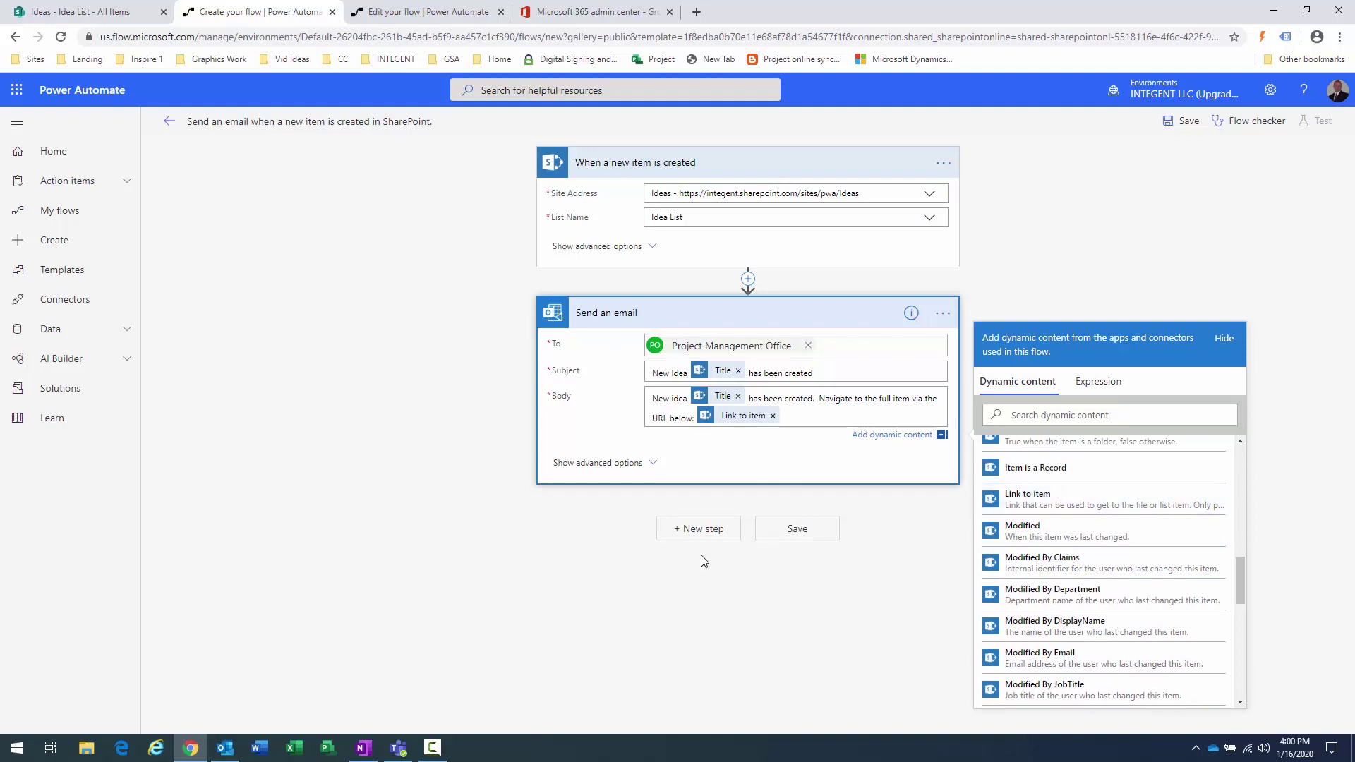
- Save the flow and run Flow checker on it
left_click(785, 533)
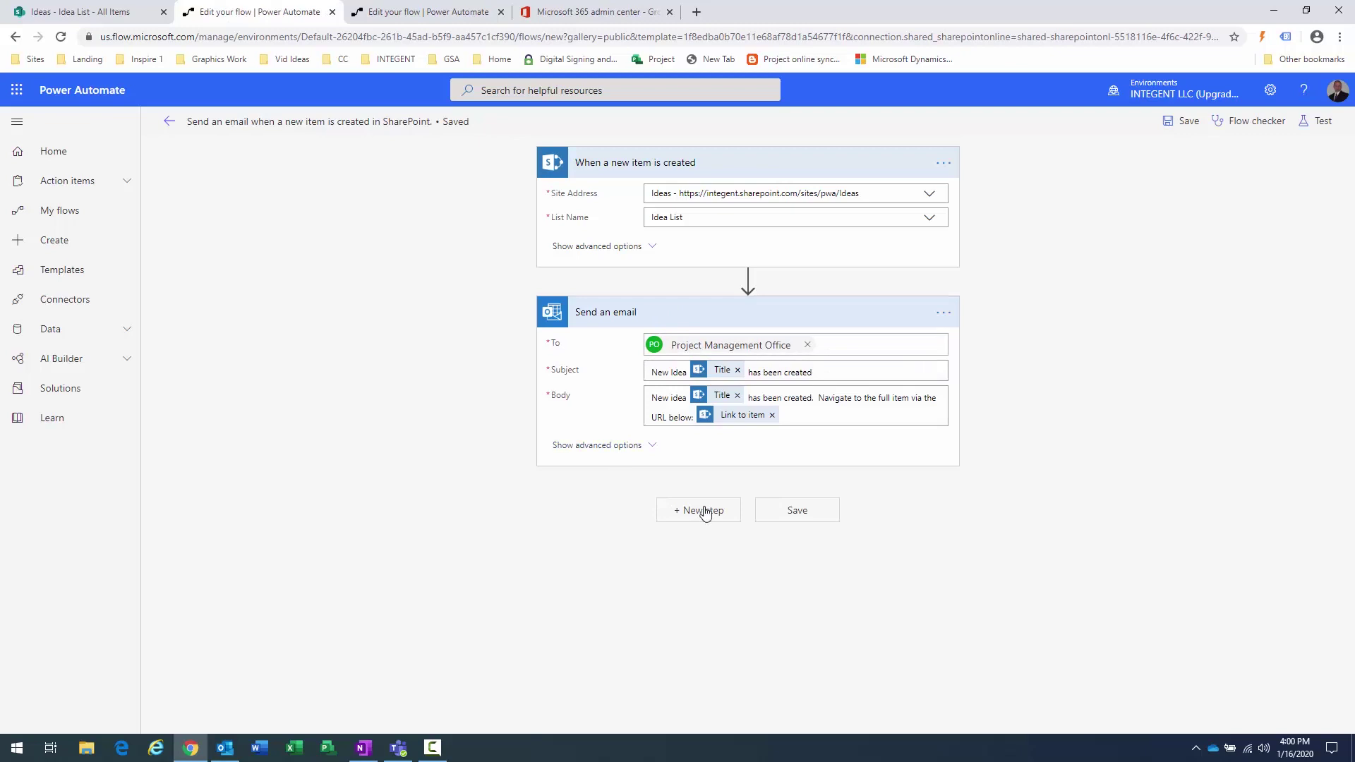
left_click(1233, 122)
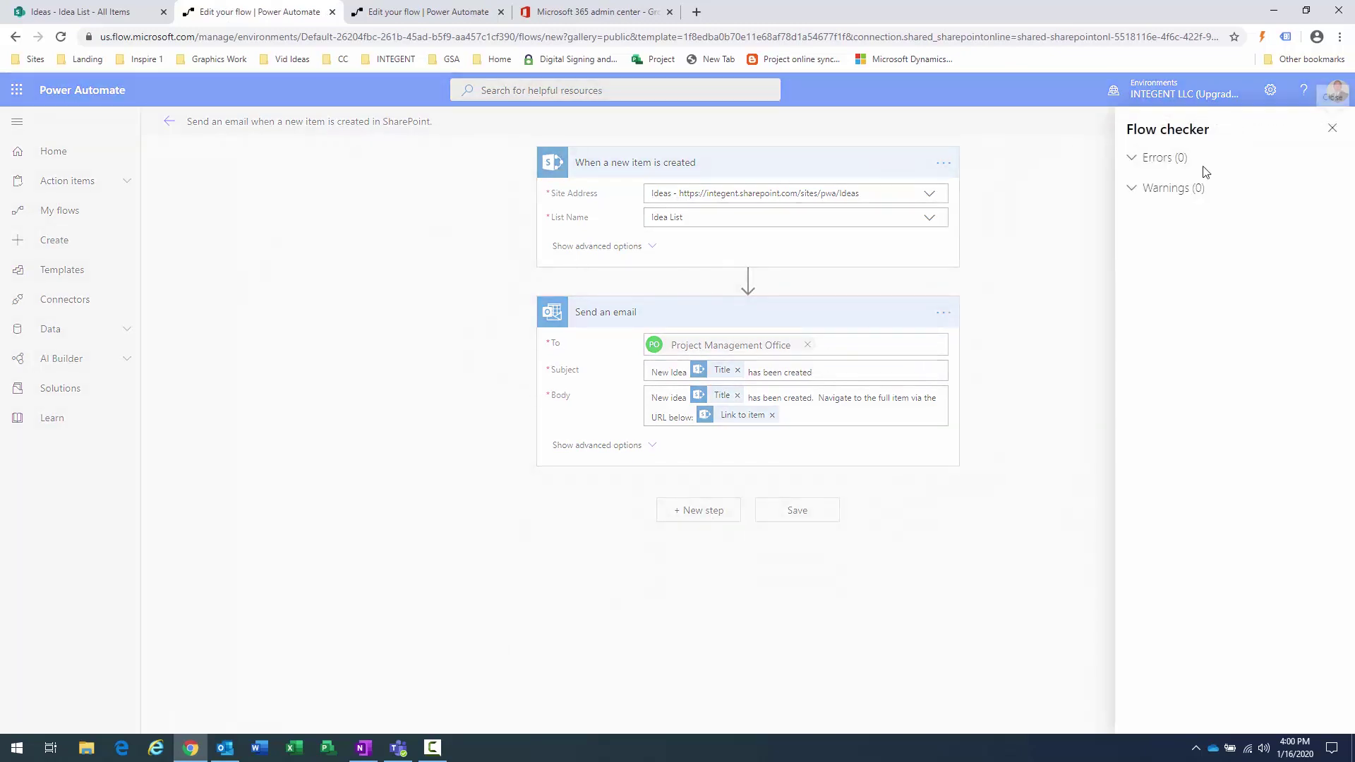
left_click(1332, 128)
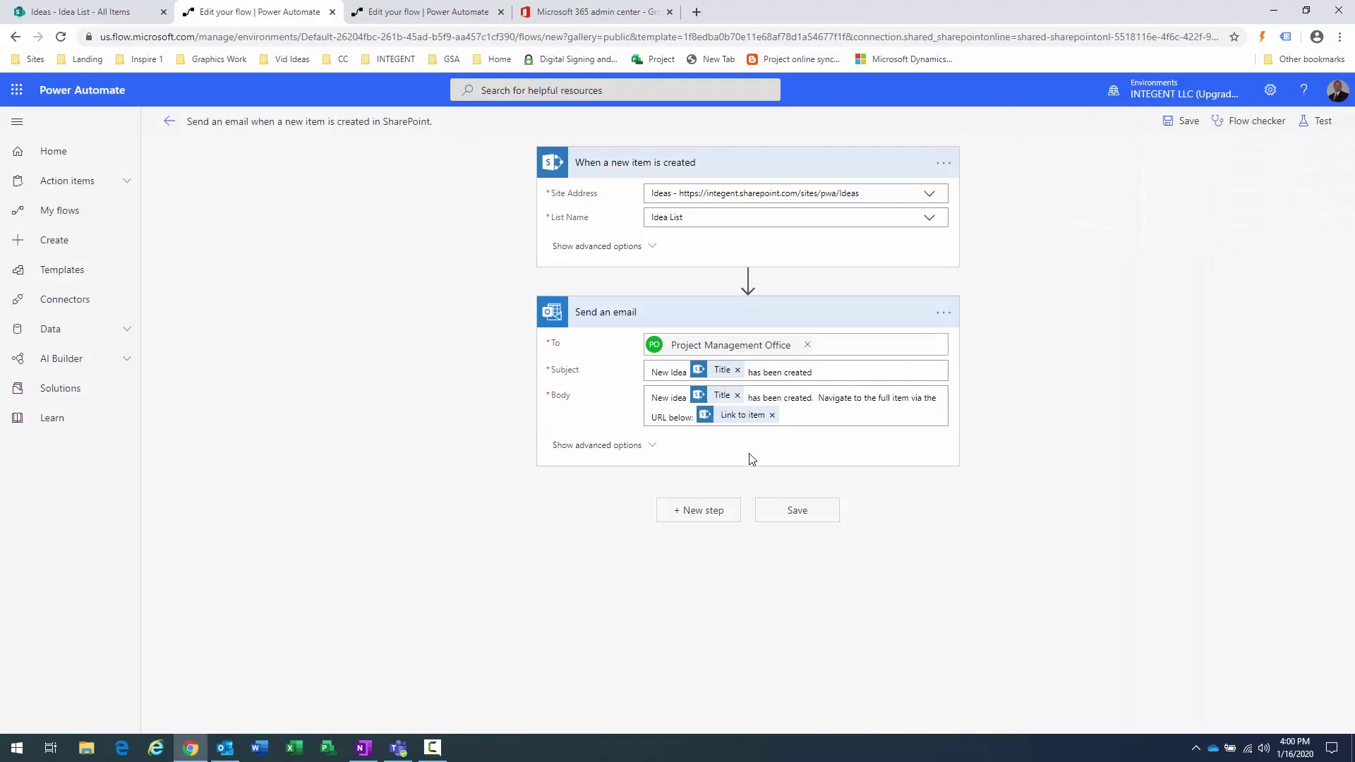
left_click(747, 279)
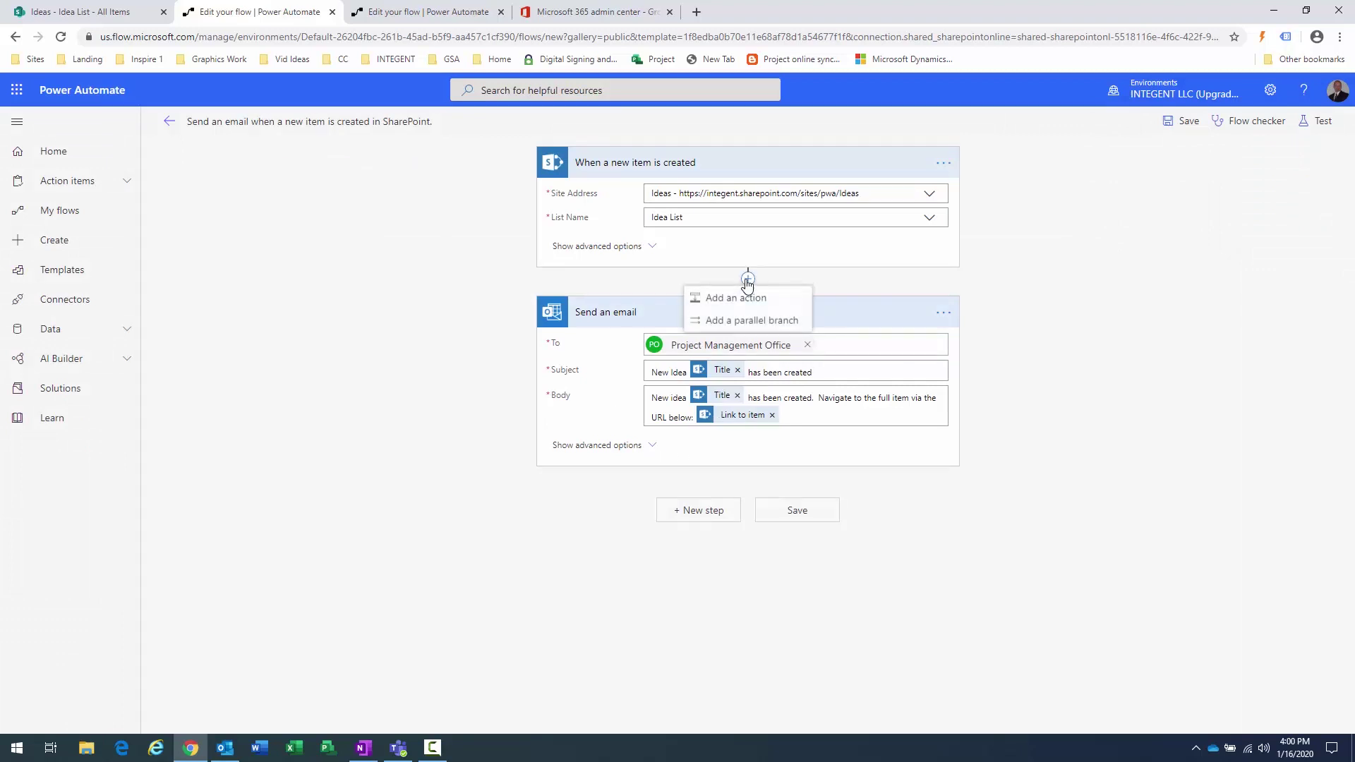
- Add a Teams Post a message (V3) action targeting Project Management Office's General channel
left_click(731, 297)
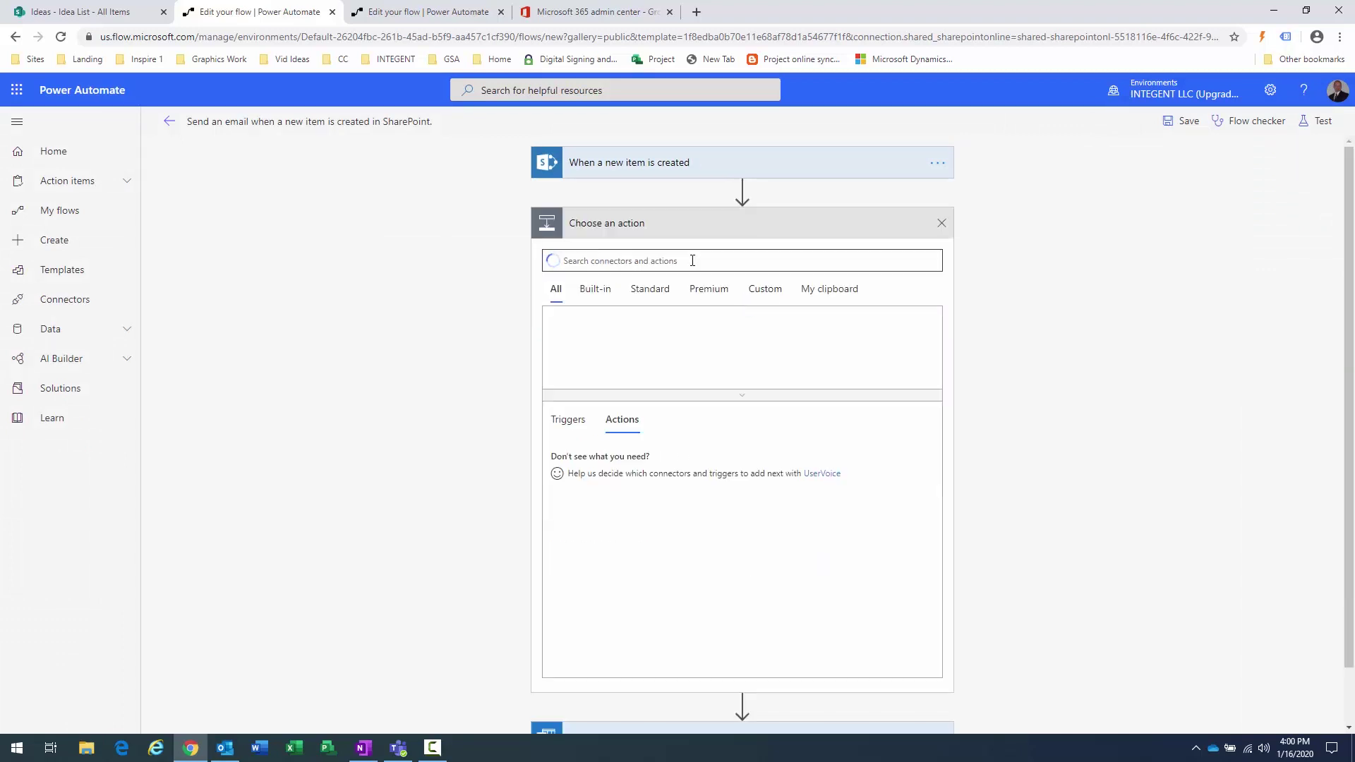
type("teams")
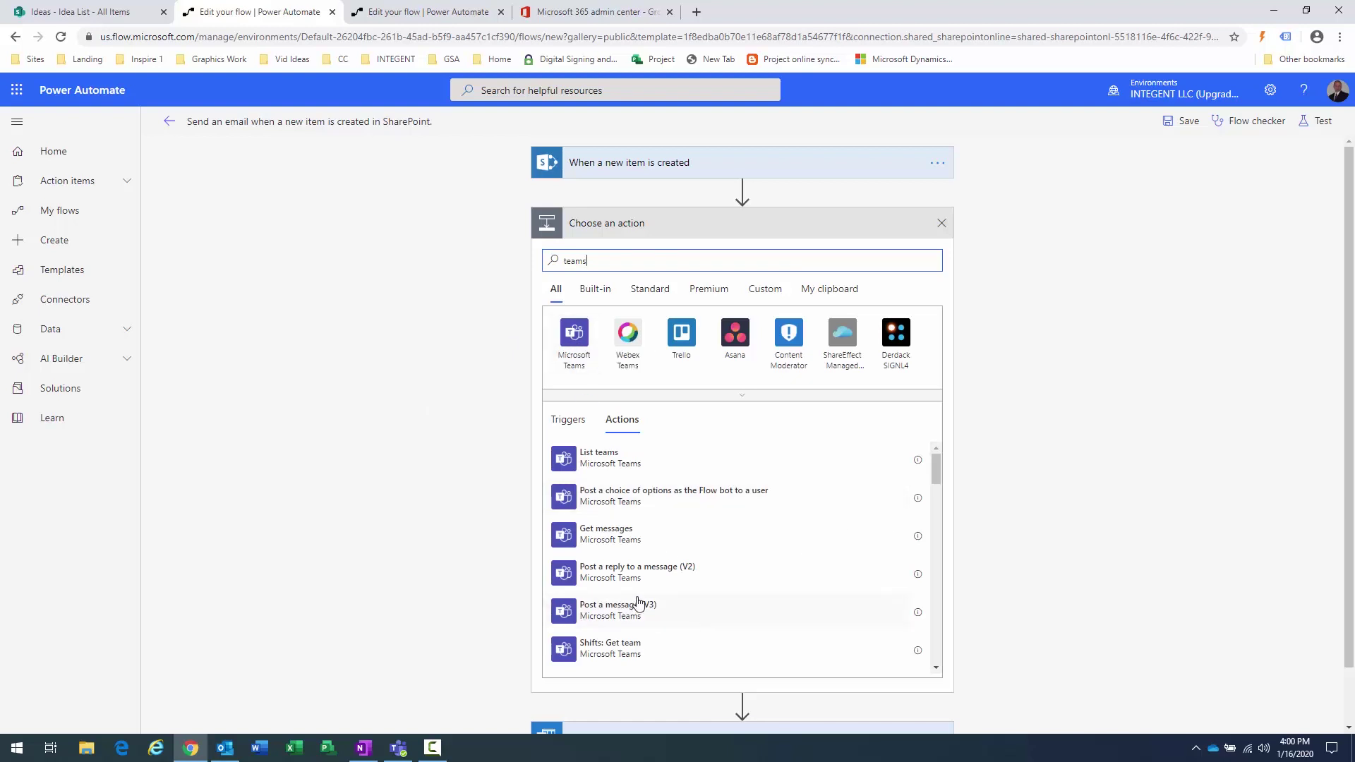
left_click(620, 616)
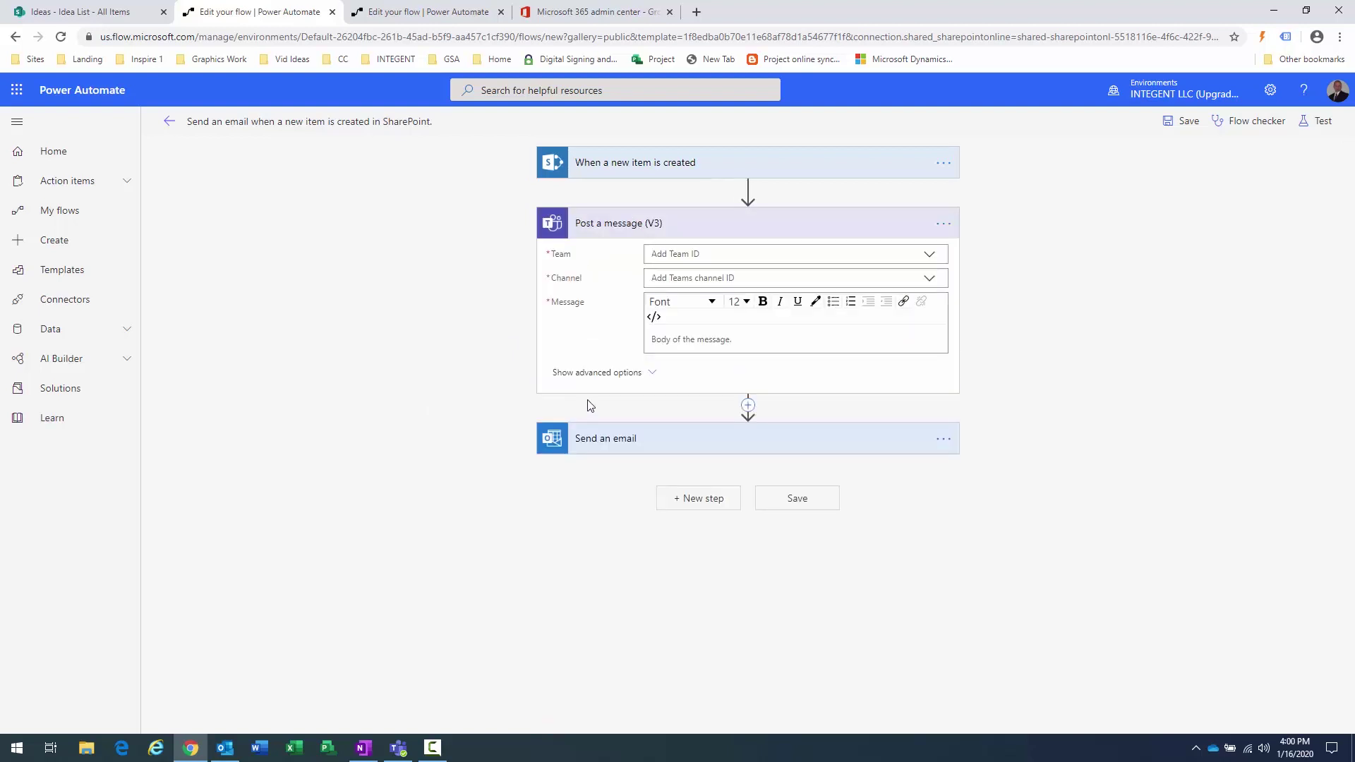
left_click(927, 260)
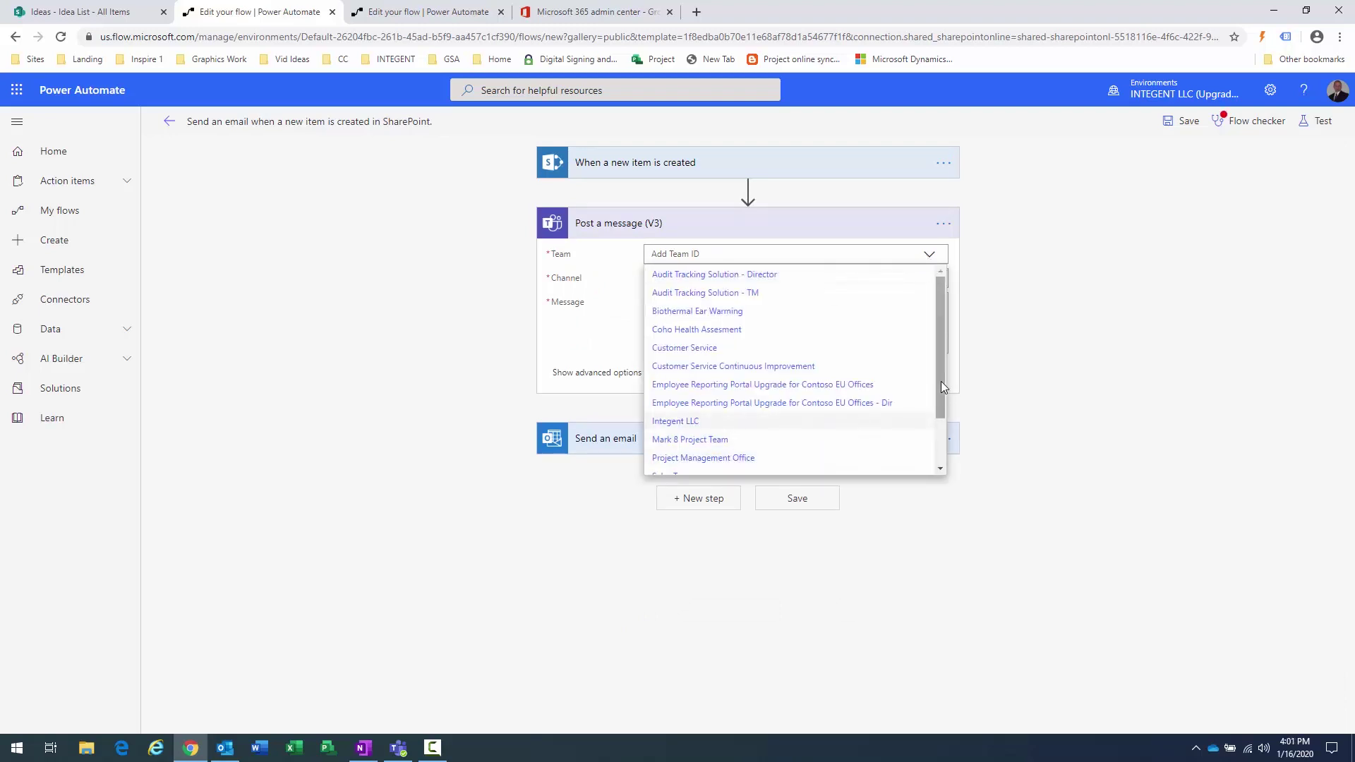
scroll(940, 424, "down", 1)
left_click(681, 392)
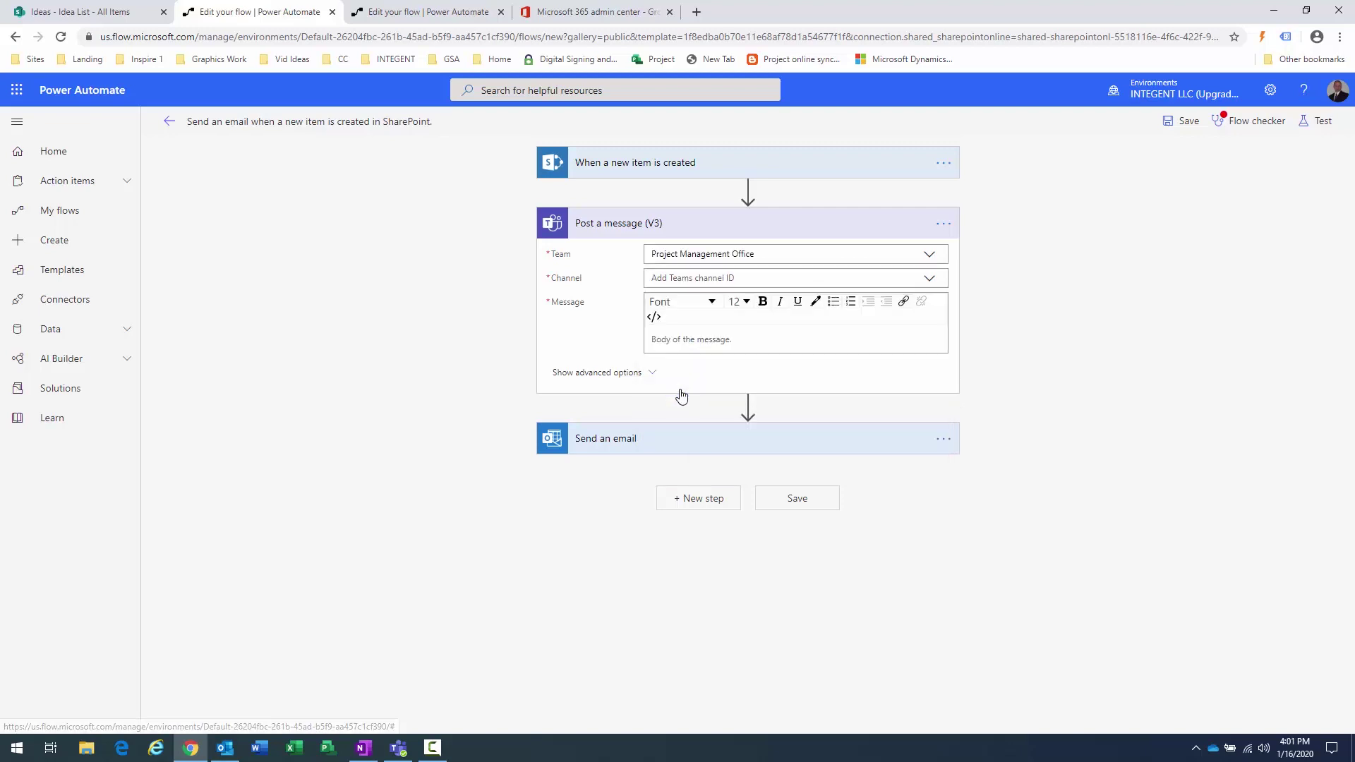
left_click(930, 280)
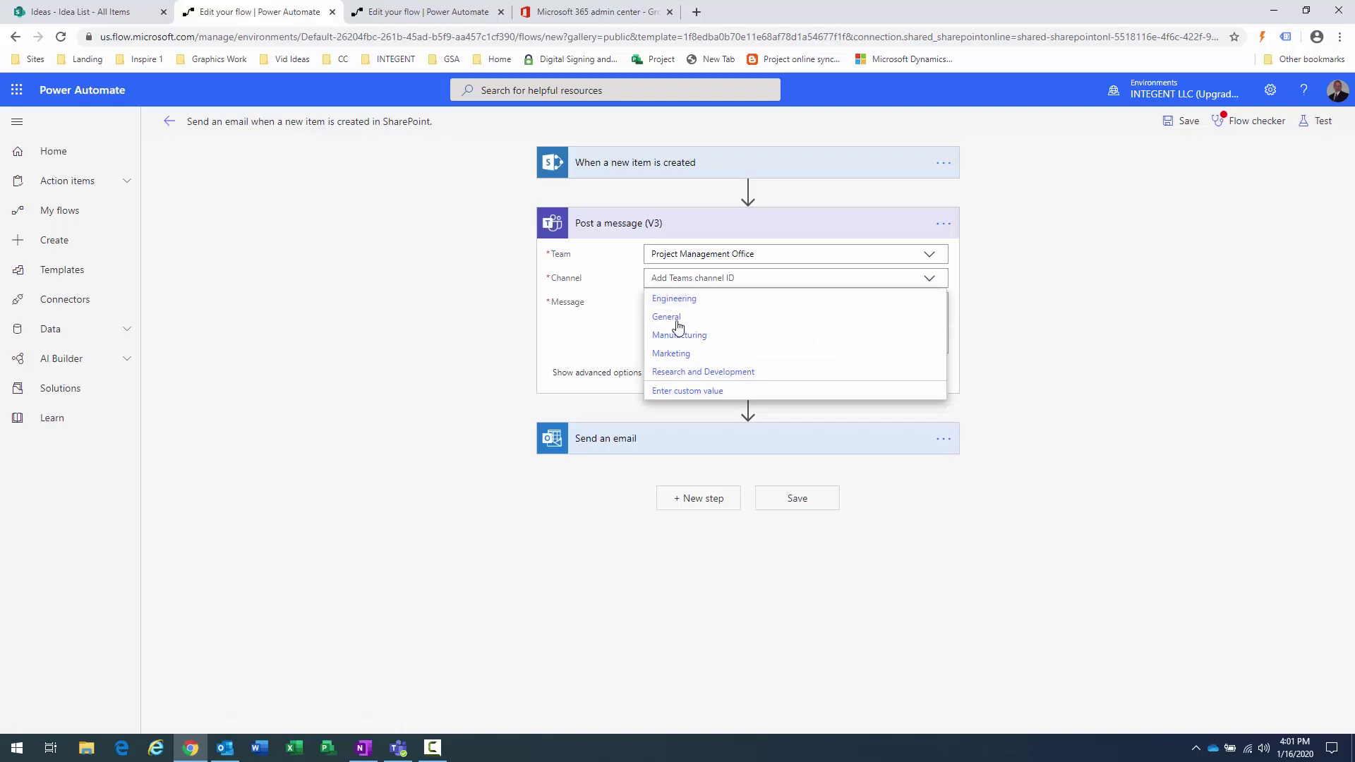
left_click(676, 325)
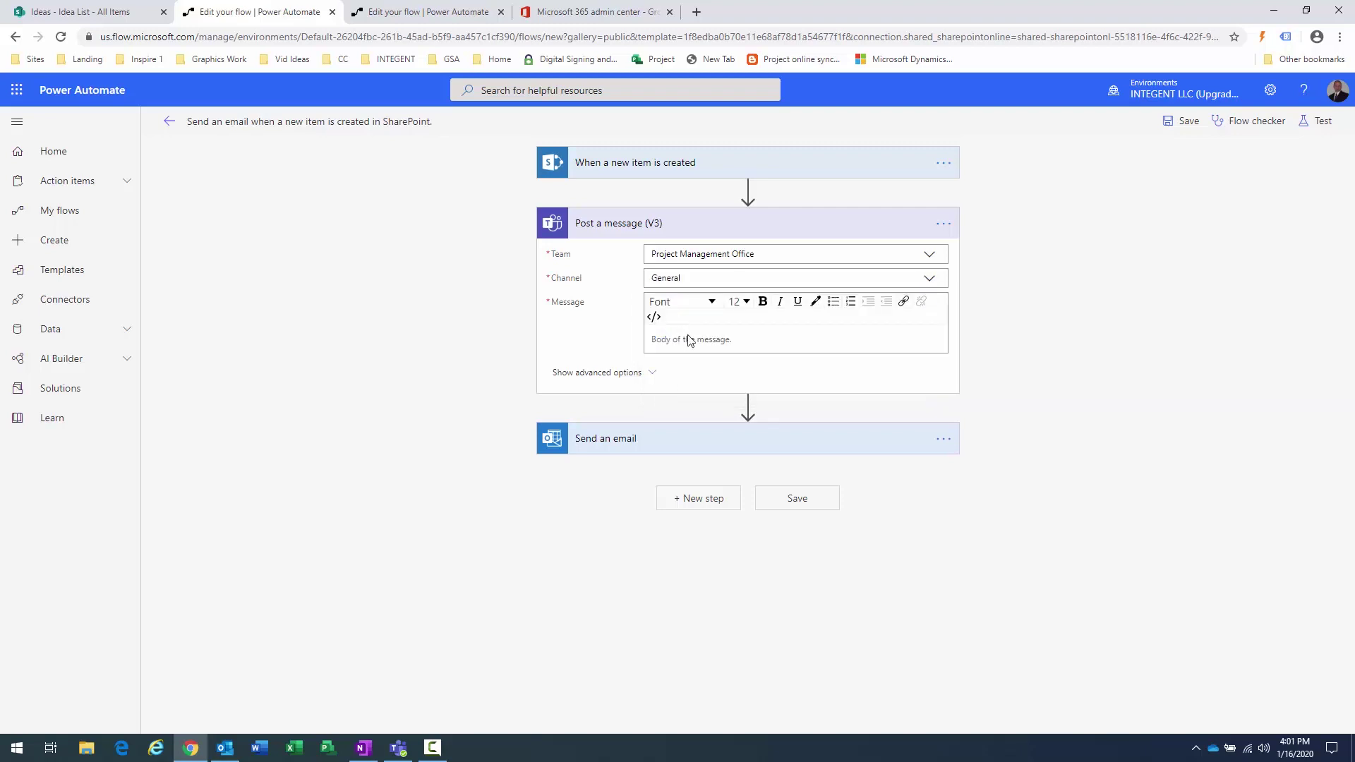
- Write the Teams message announcing the new idea's Title and save the flow
left_click(741, 339)
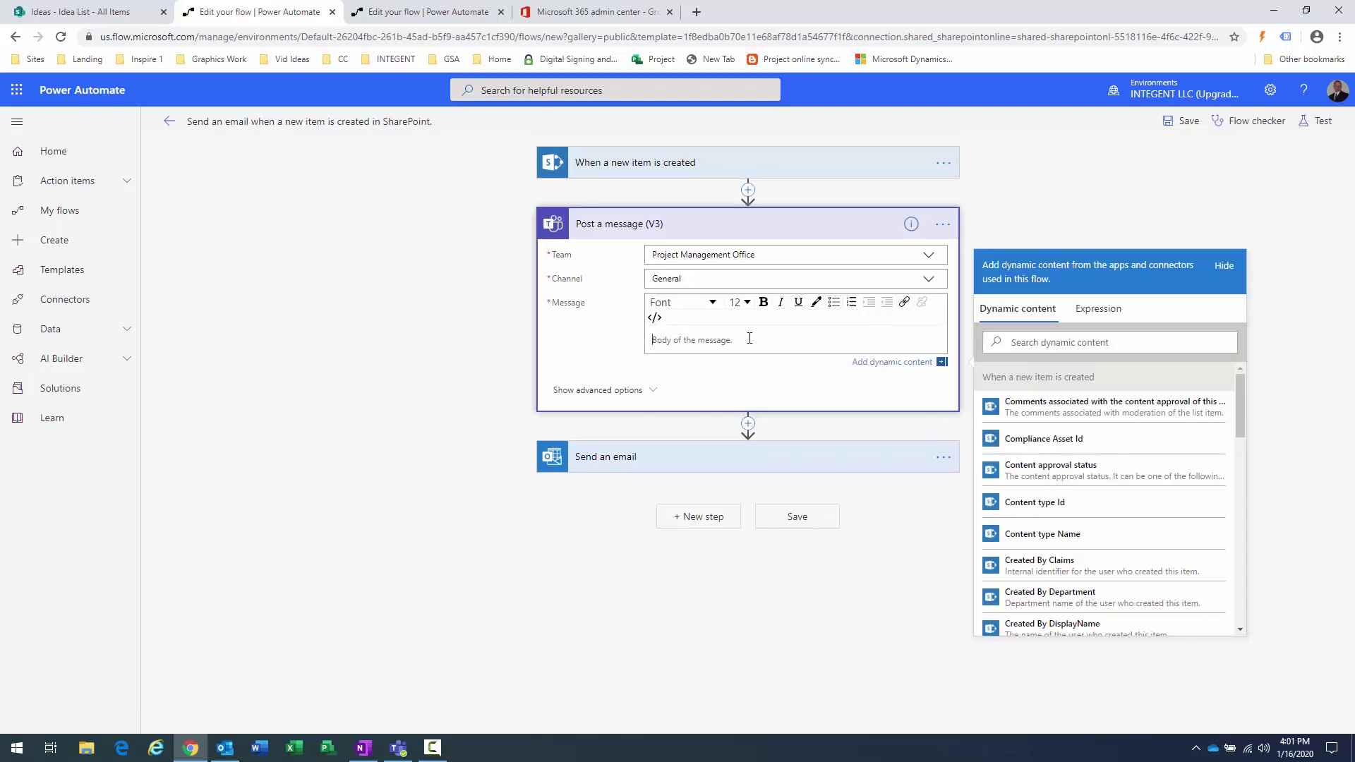
type("New Idea")
left_click_drag(1239, 389, 1232, 607)
left_click(1035, 599)
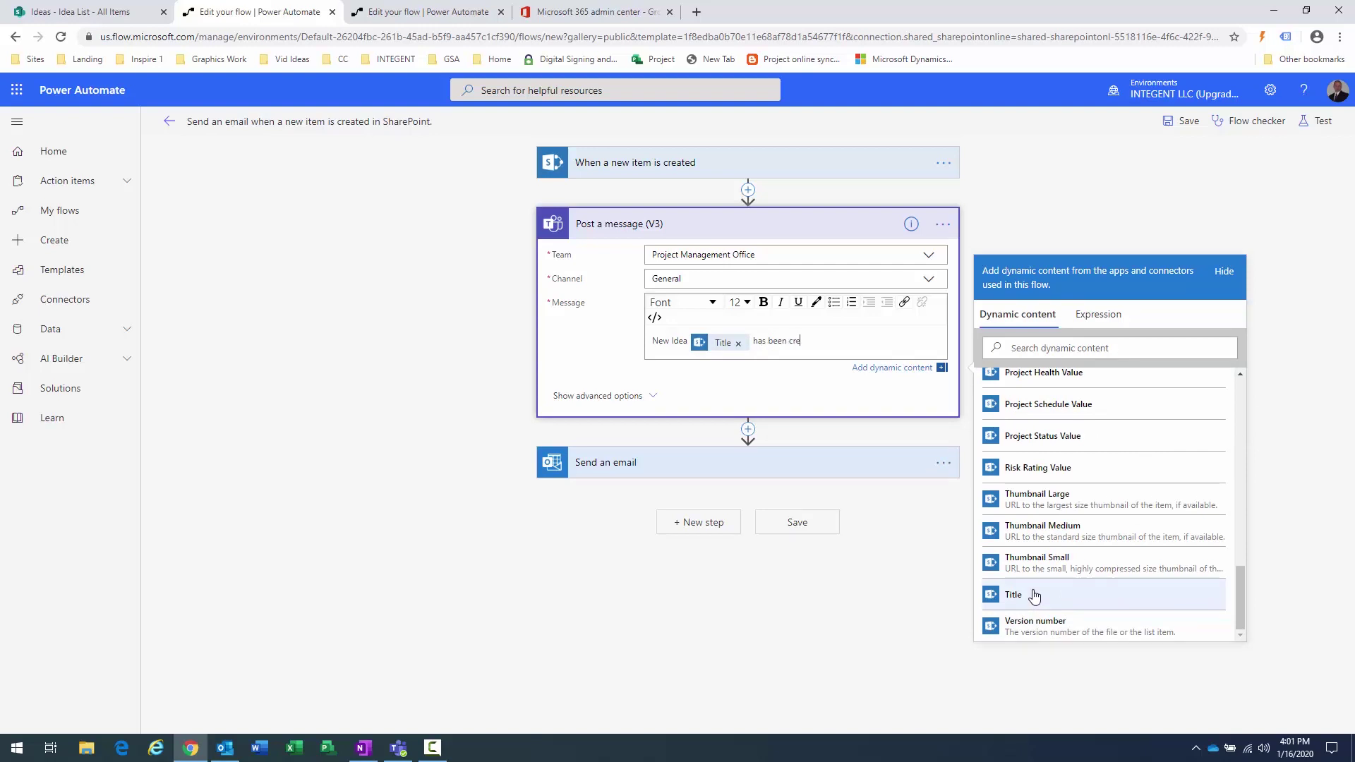
type("ated.  Navigate to")
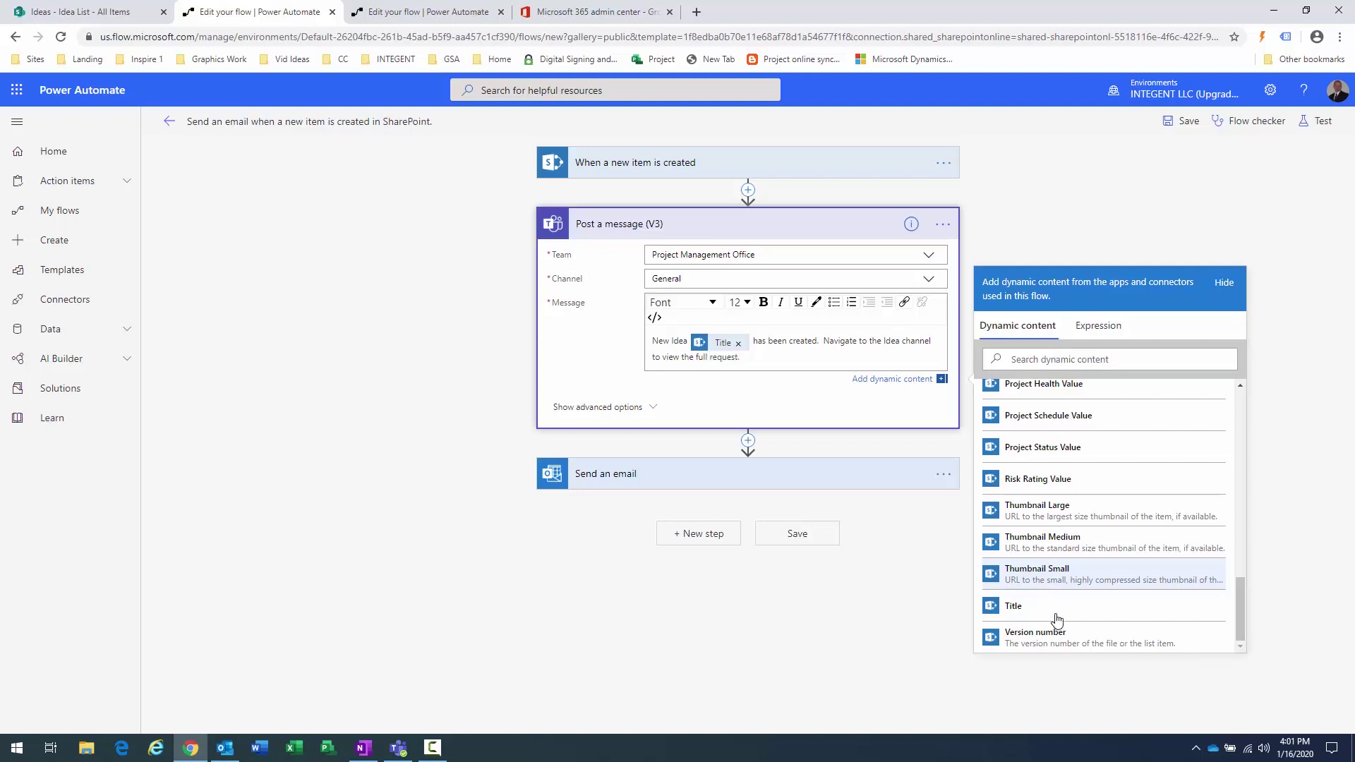
left_click(803, 537)
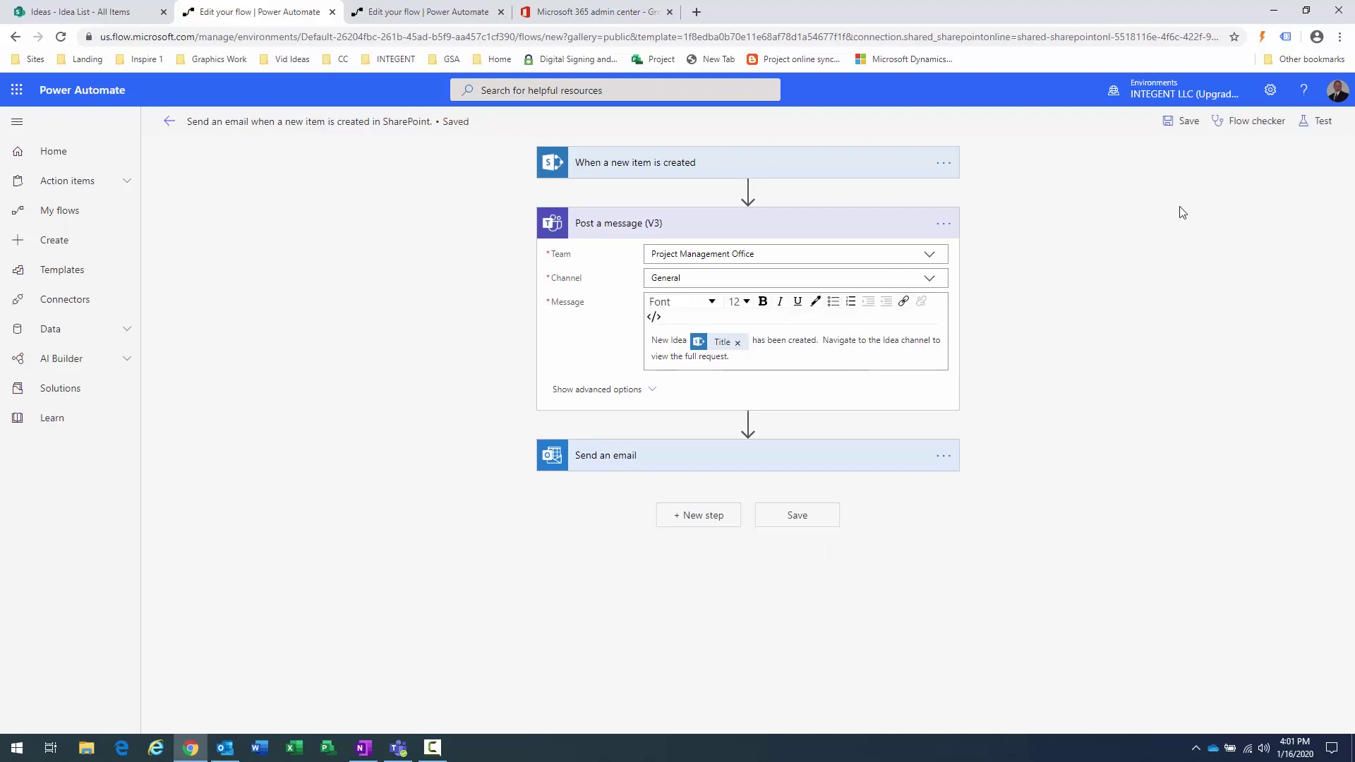
- Run Flow checker to confirm no errors or warnings, then save the flow
left_click(1242, 121)
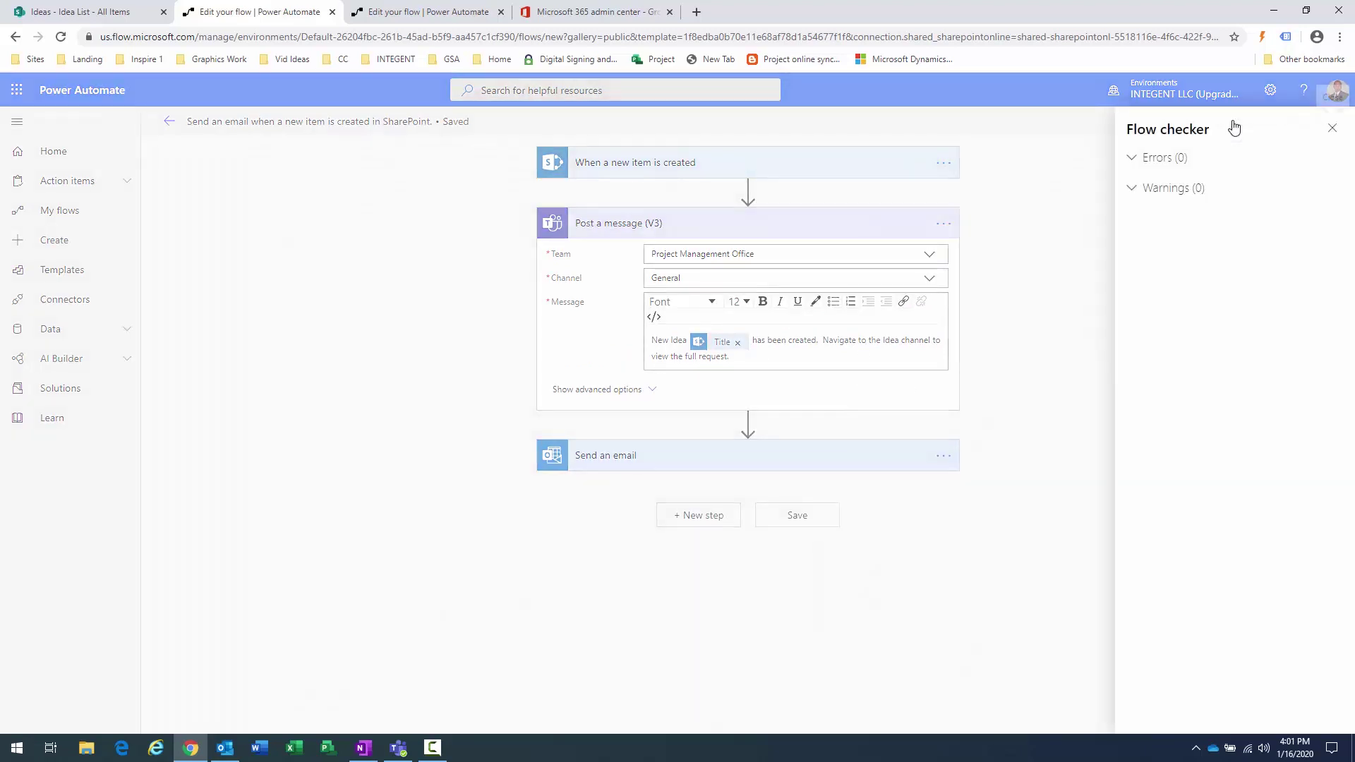
left_click(1333, 128)
left_click(802, 525)
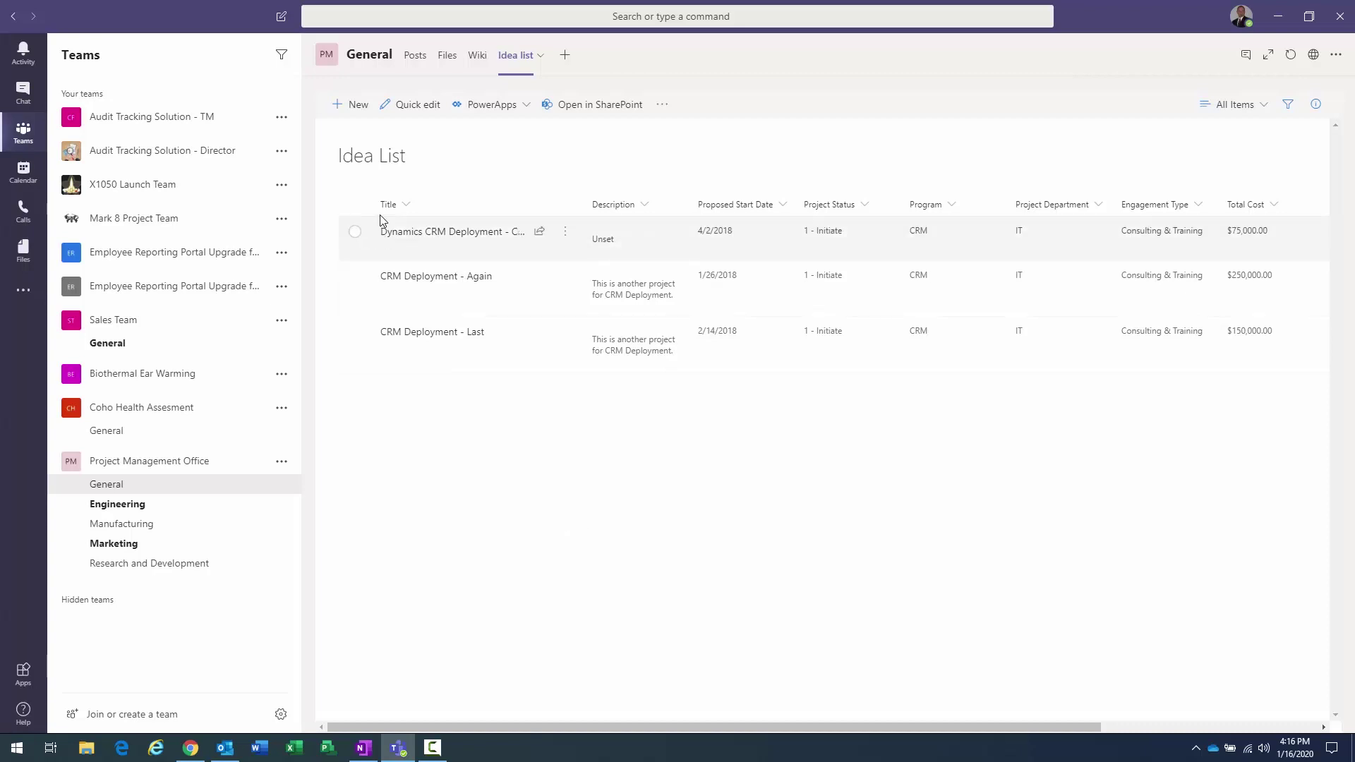
- Add a new Idea List item titled 'Widget - 1234' and save it
left_click(355, 106)
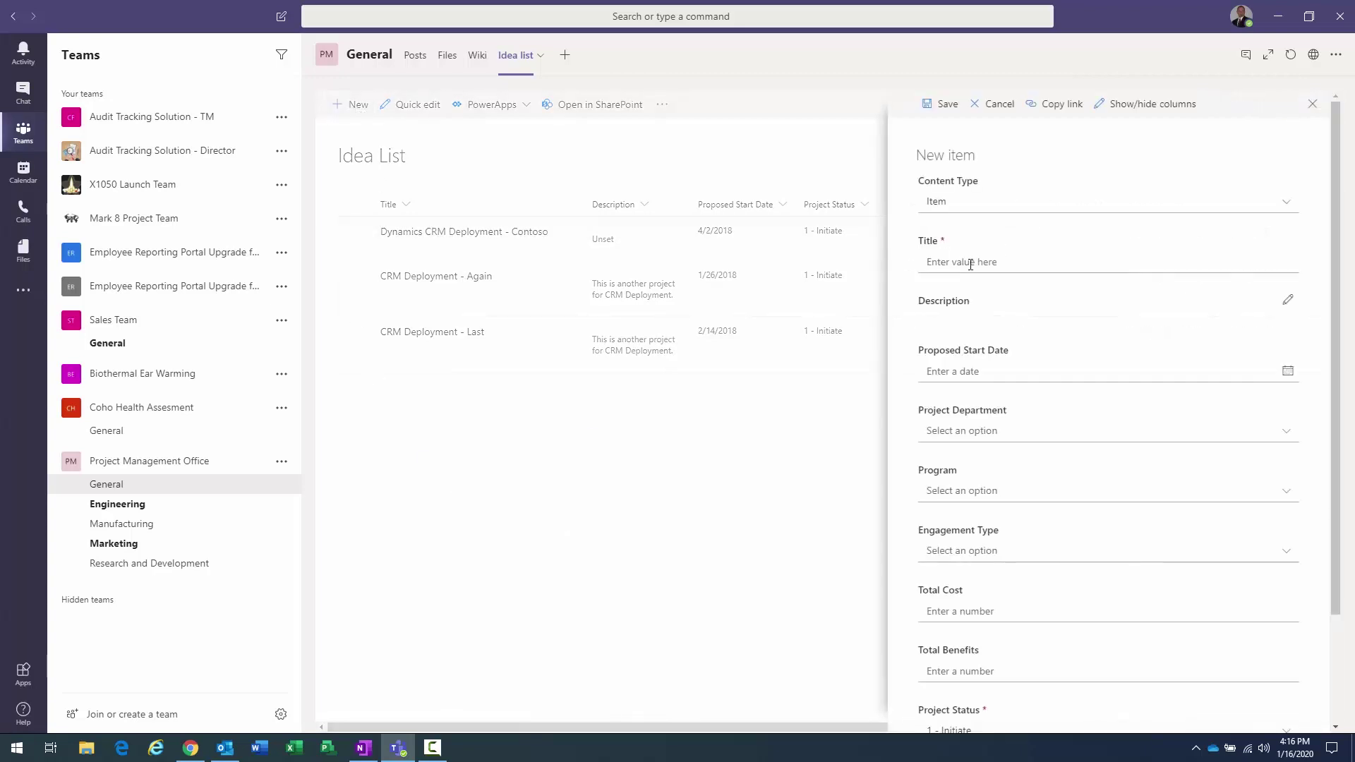
left_click(971, 265)
type("Widg")
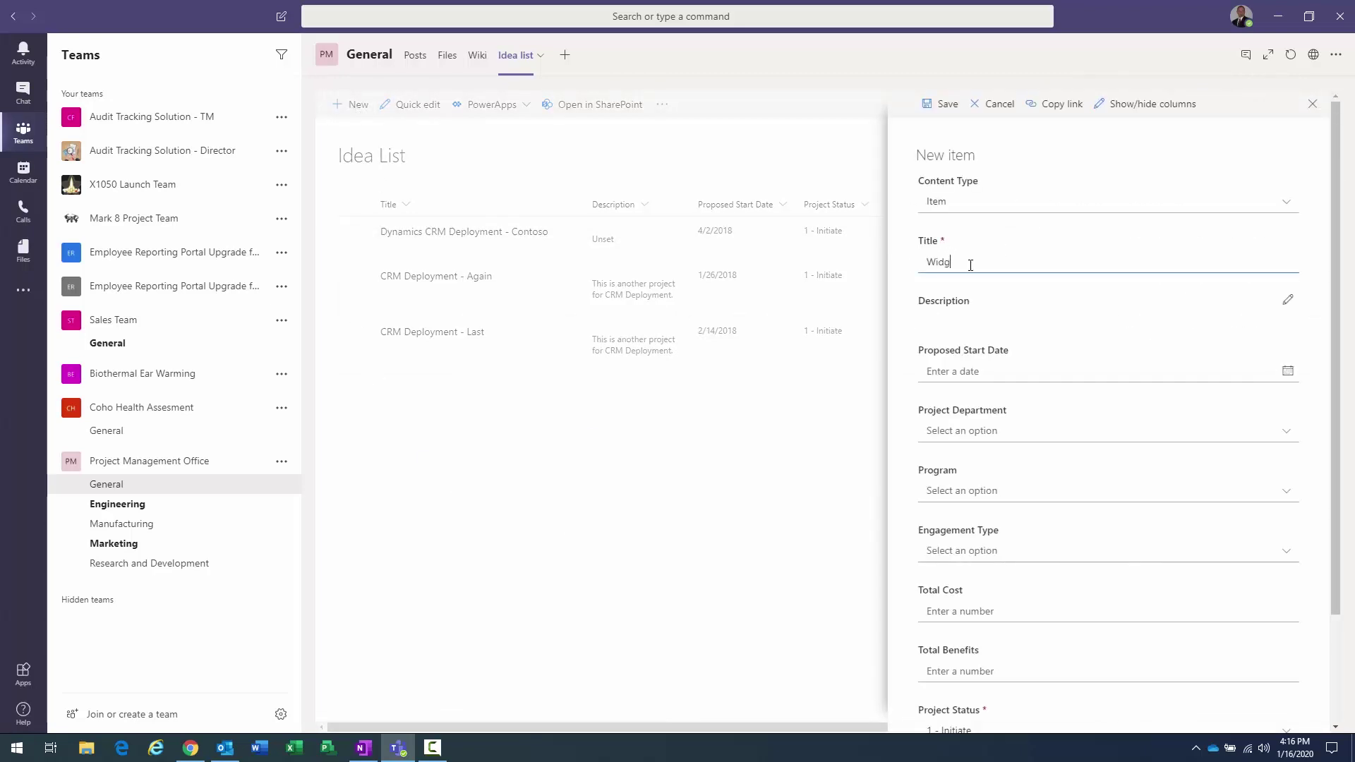
type("et - 1234")
left_click(938, 107)
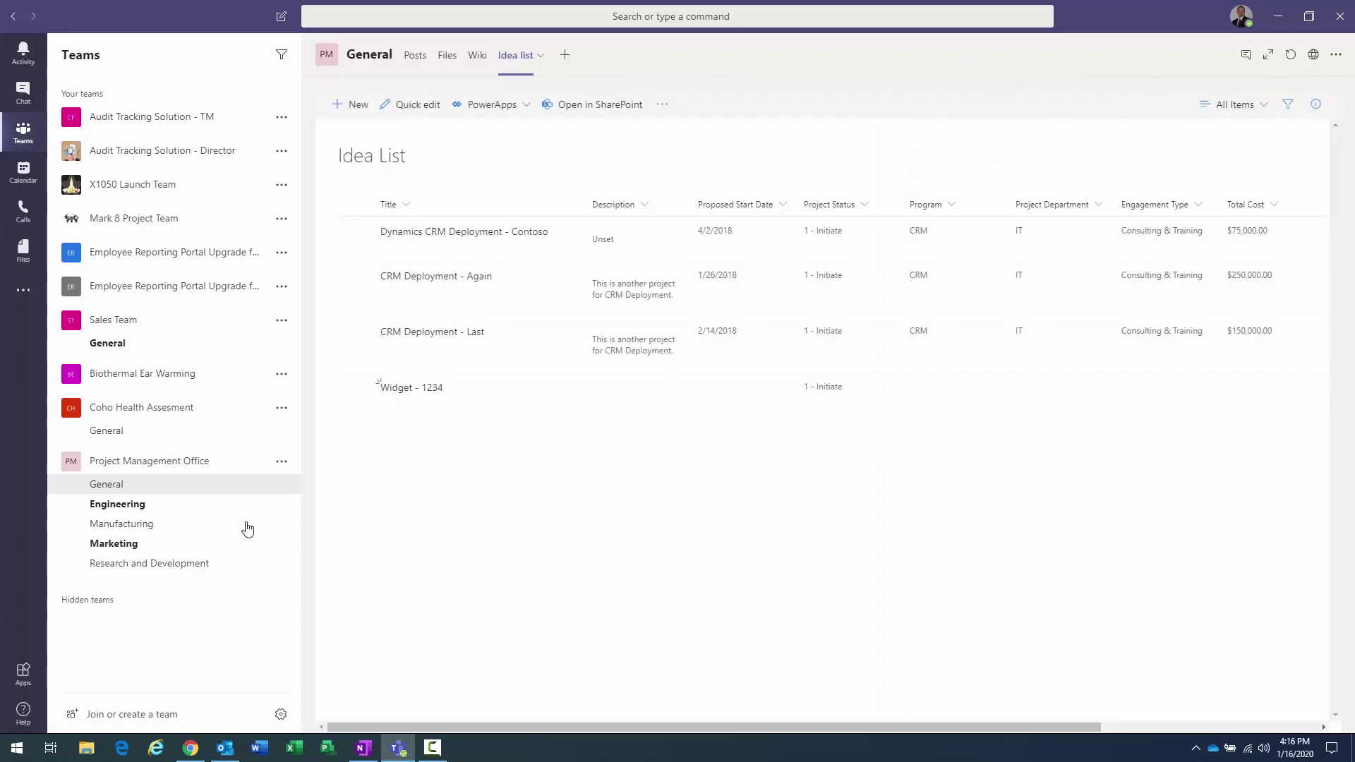
left_click(110, 488)
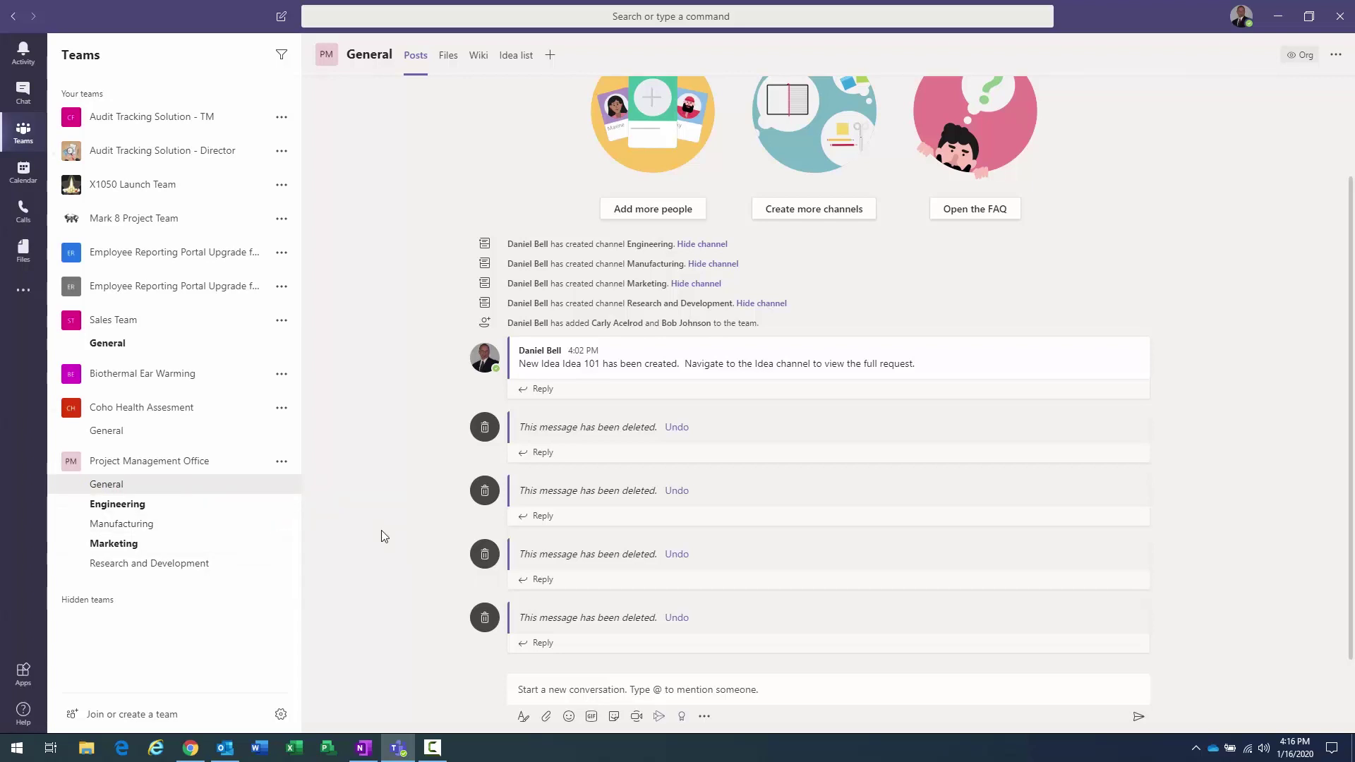
- Refresh General to confirm the Widget - 1234 post, then return to the Idea list tab
left_click(111, 485)
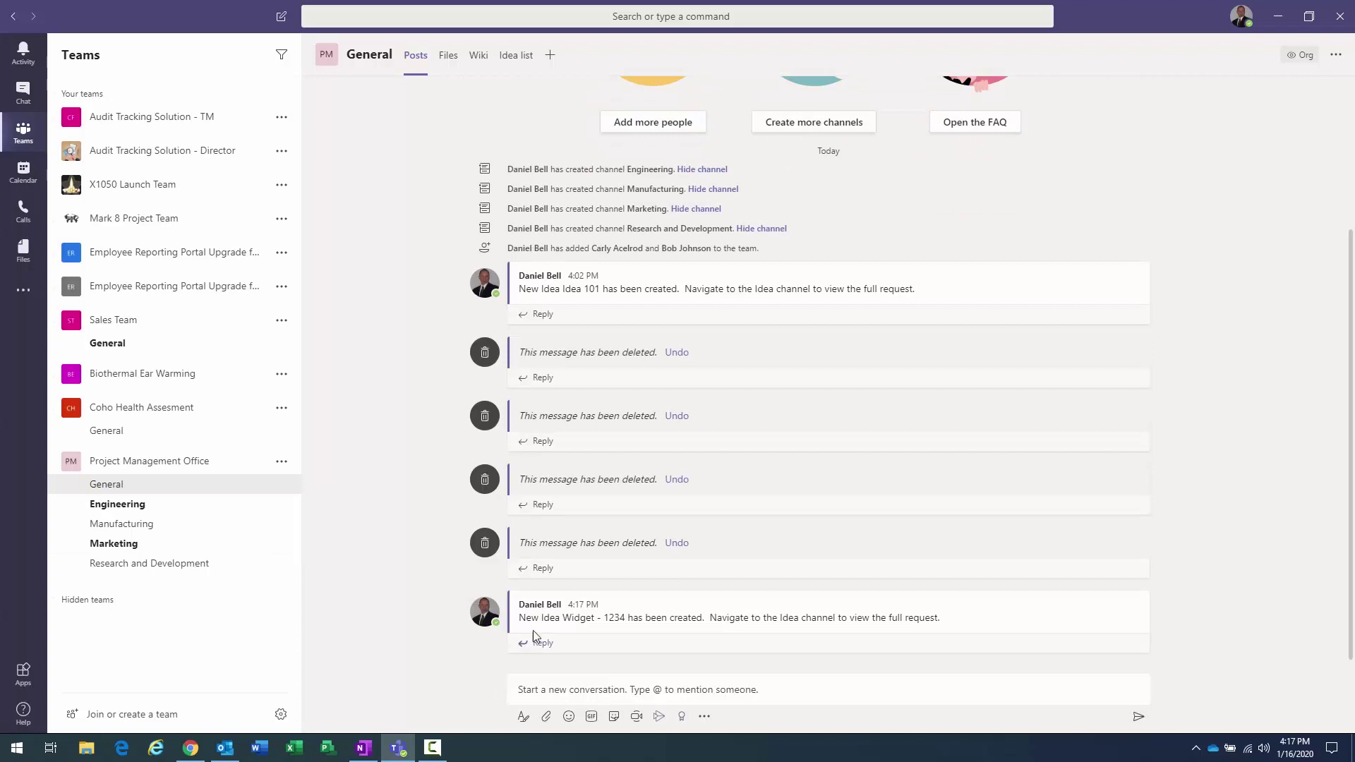
mouse_move(530, 619)
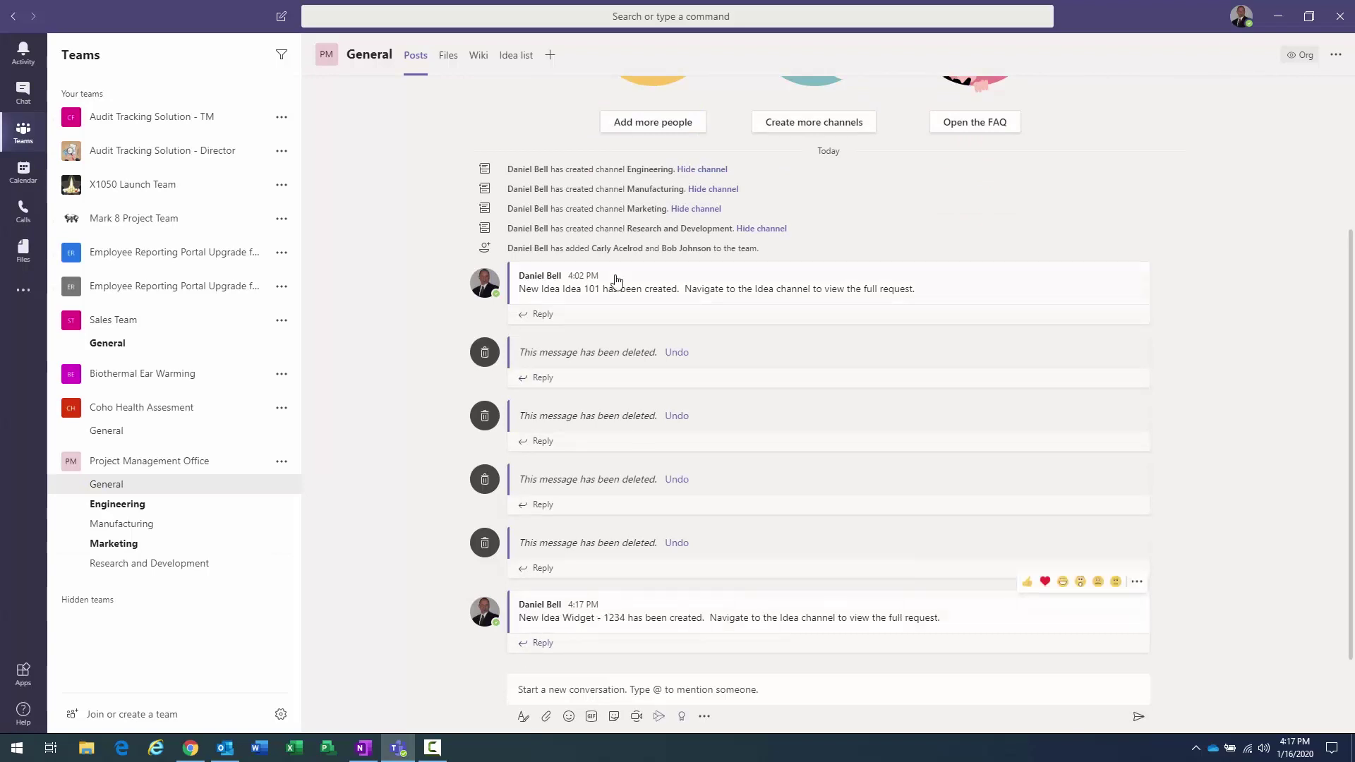
left_click(516, 55)
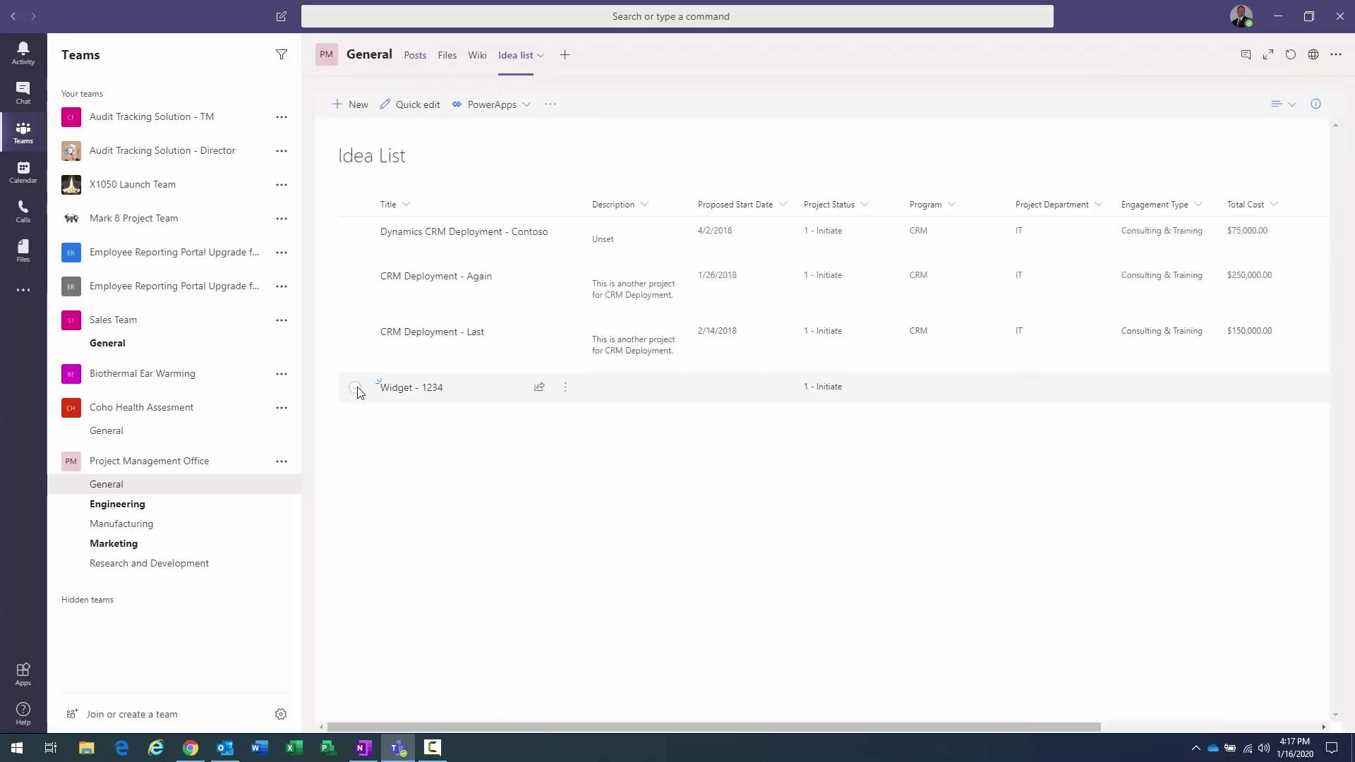
- Open the New Idea Widget - 1234 email and follow its link to the SharePoint item
left_click(225, 748)
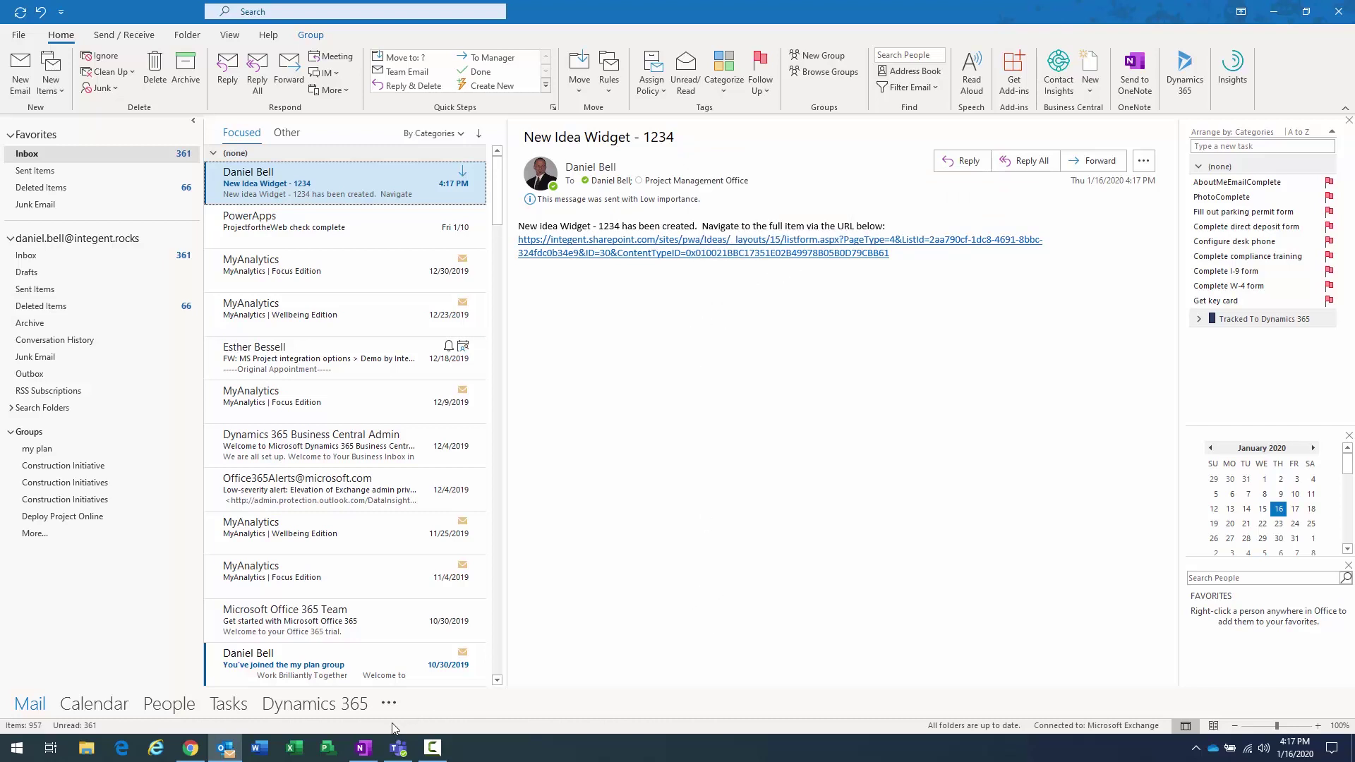
left_click(398, 748)
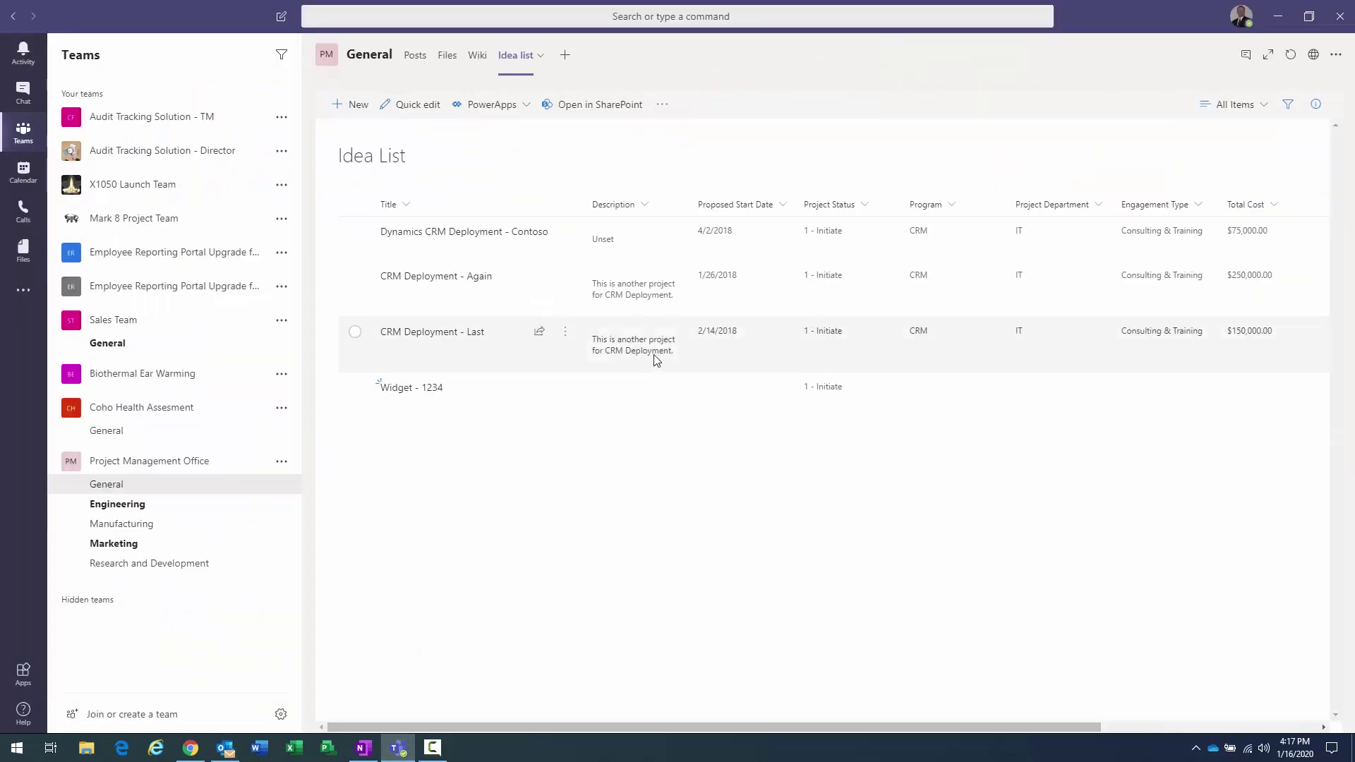
left_click(224, 748)
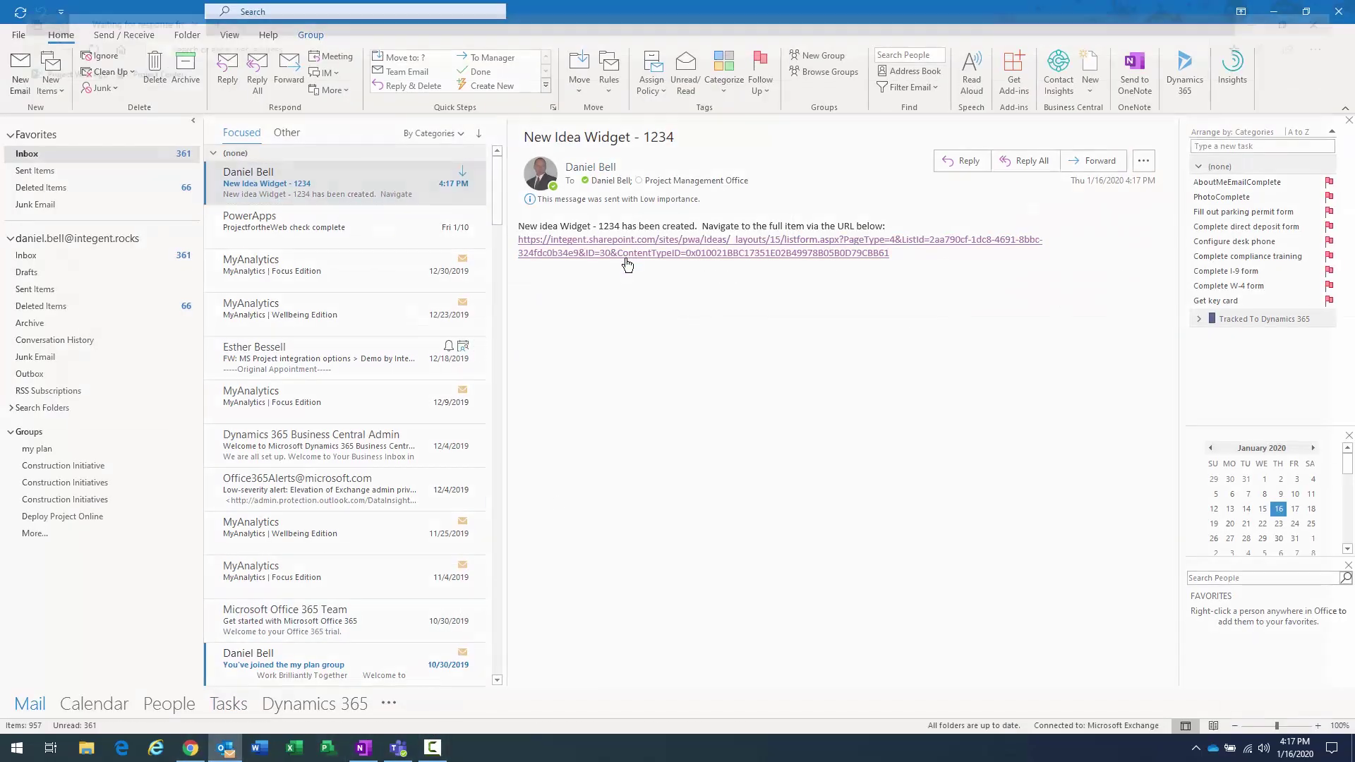
left_click(626, 258)
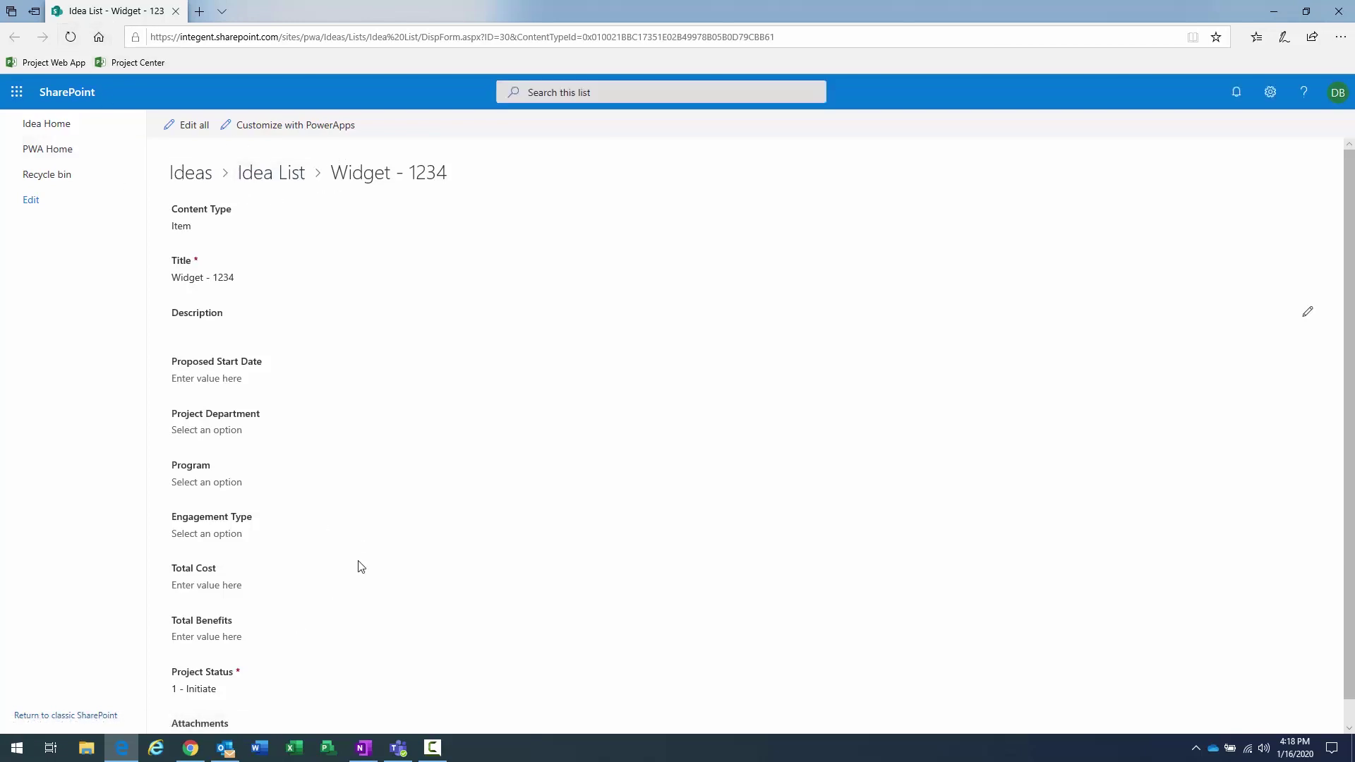
left_click(399, 751)
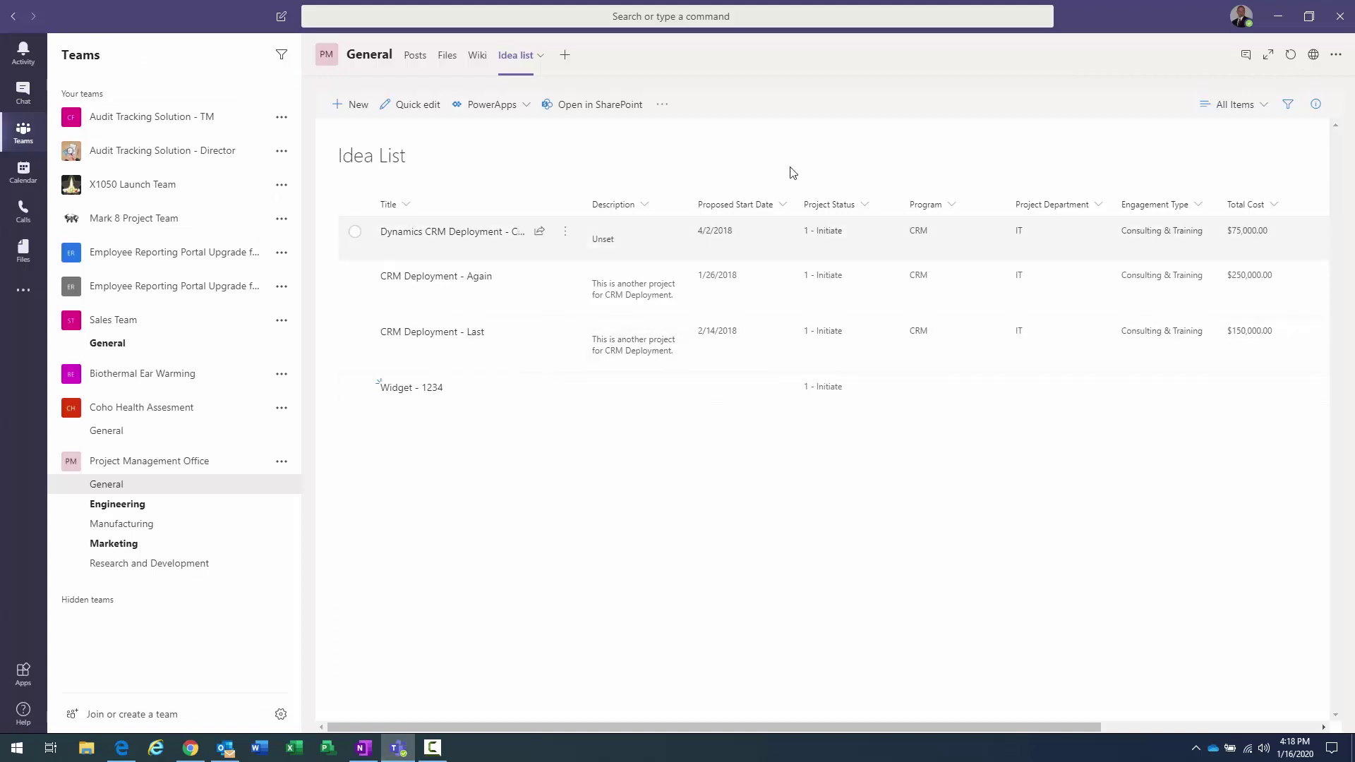
- Copy the link to the Idea list tab
left_click(662, 105)
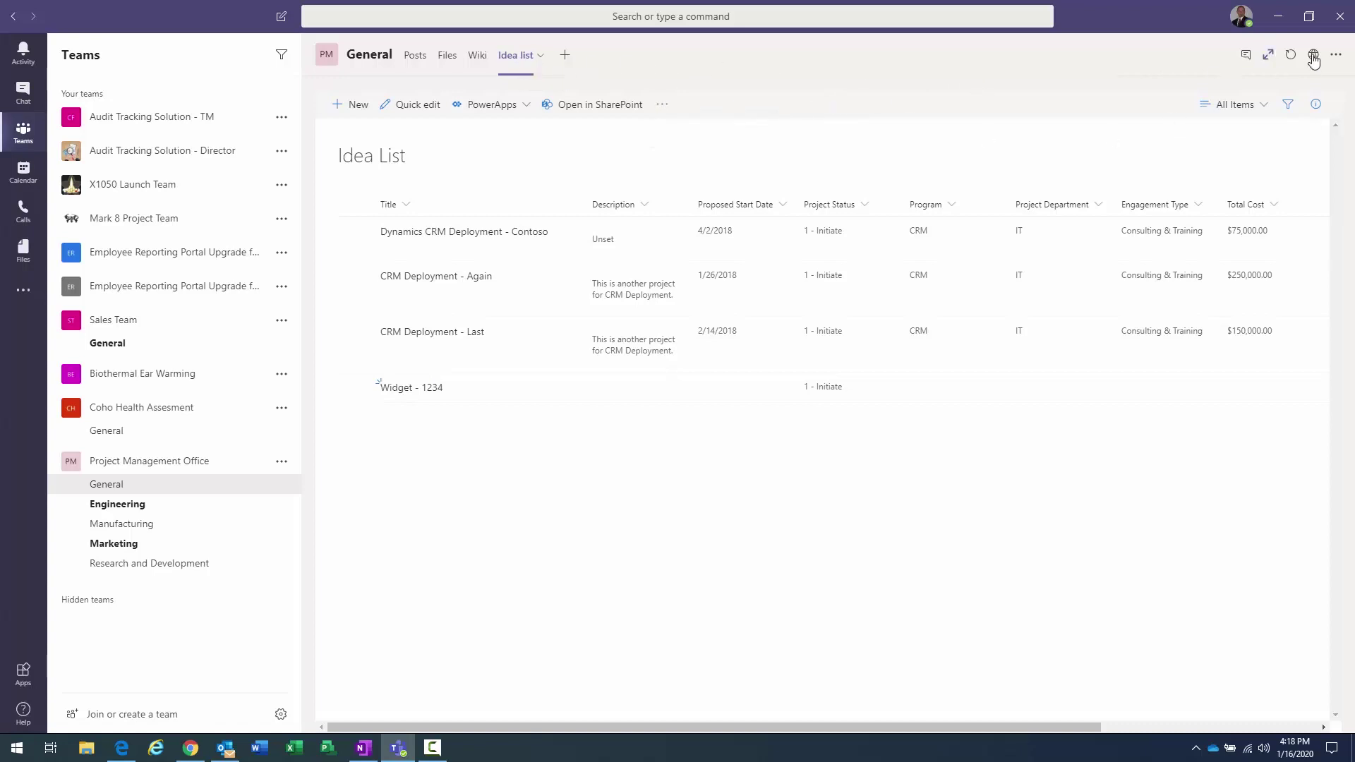
left_click(1335, 56)
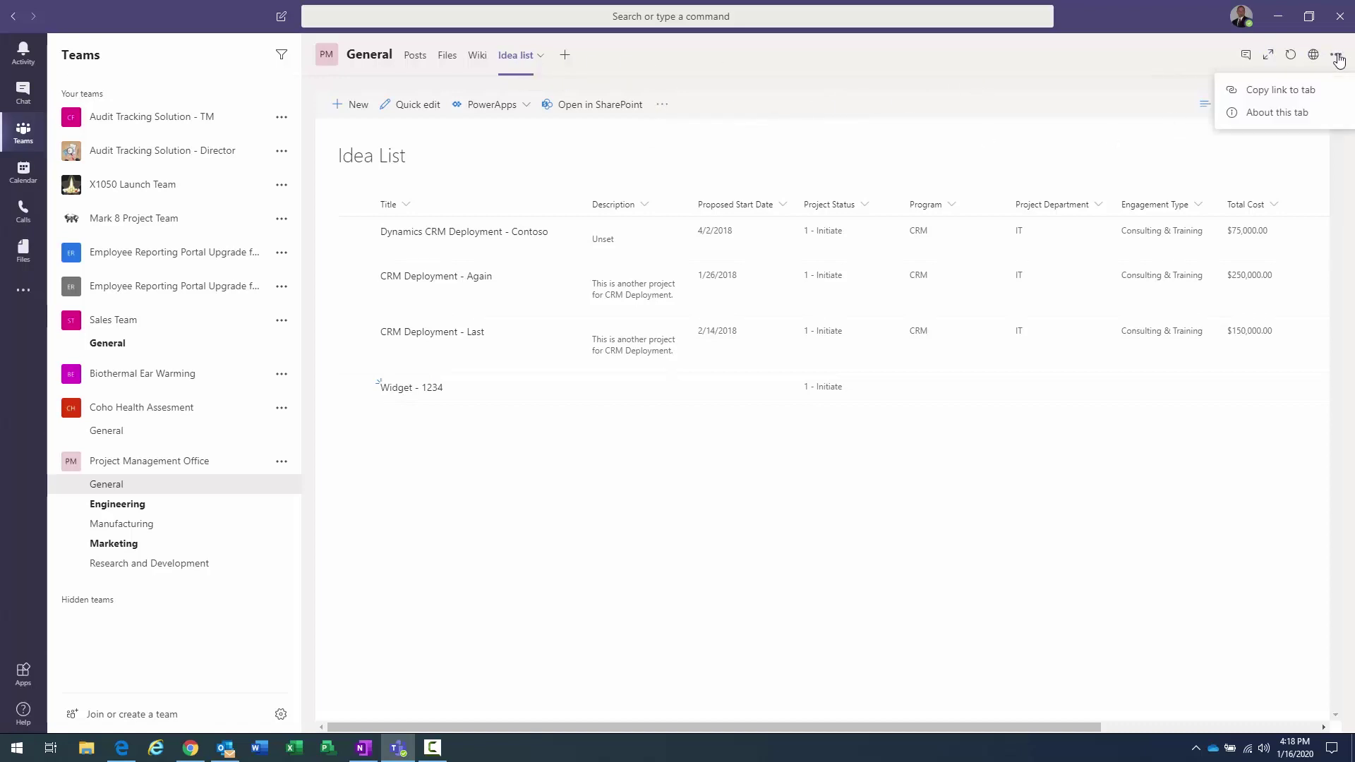
left_click(1276, 93)
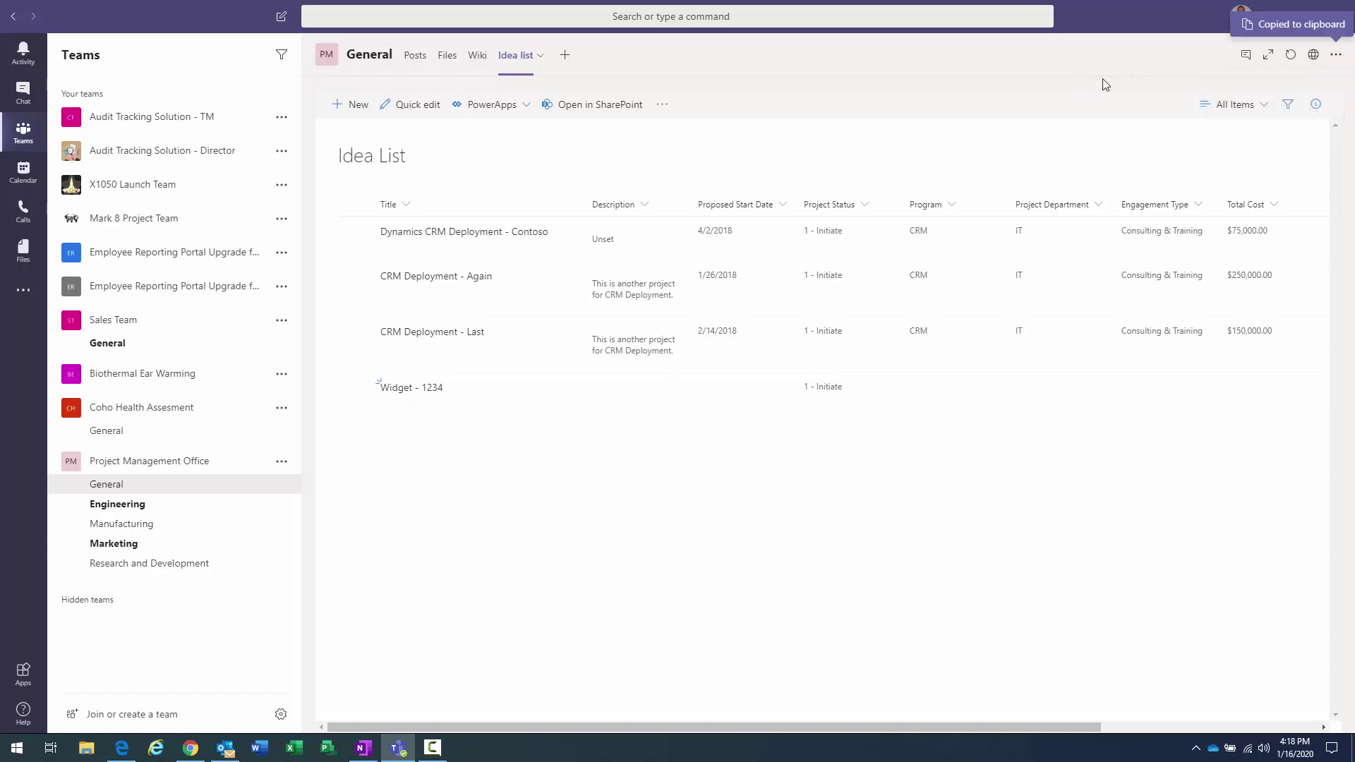
key("super")
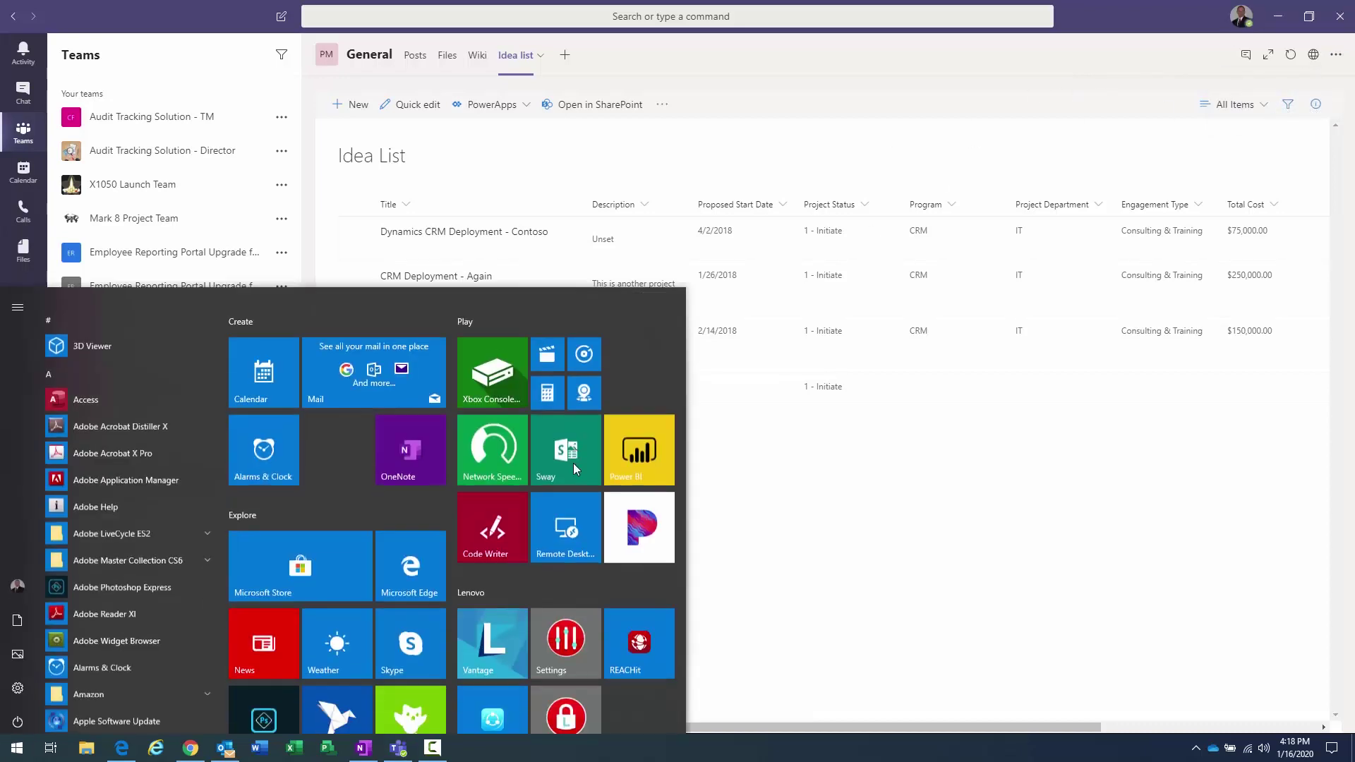
type("one")
key("Return")
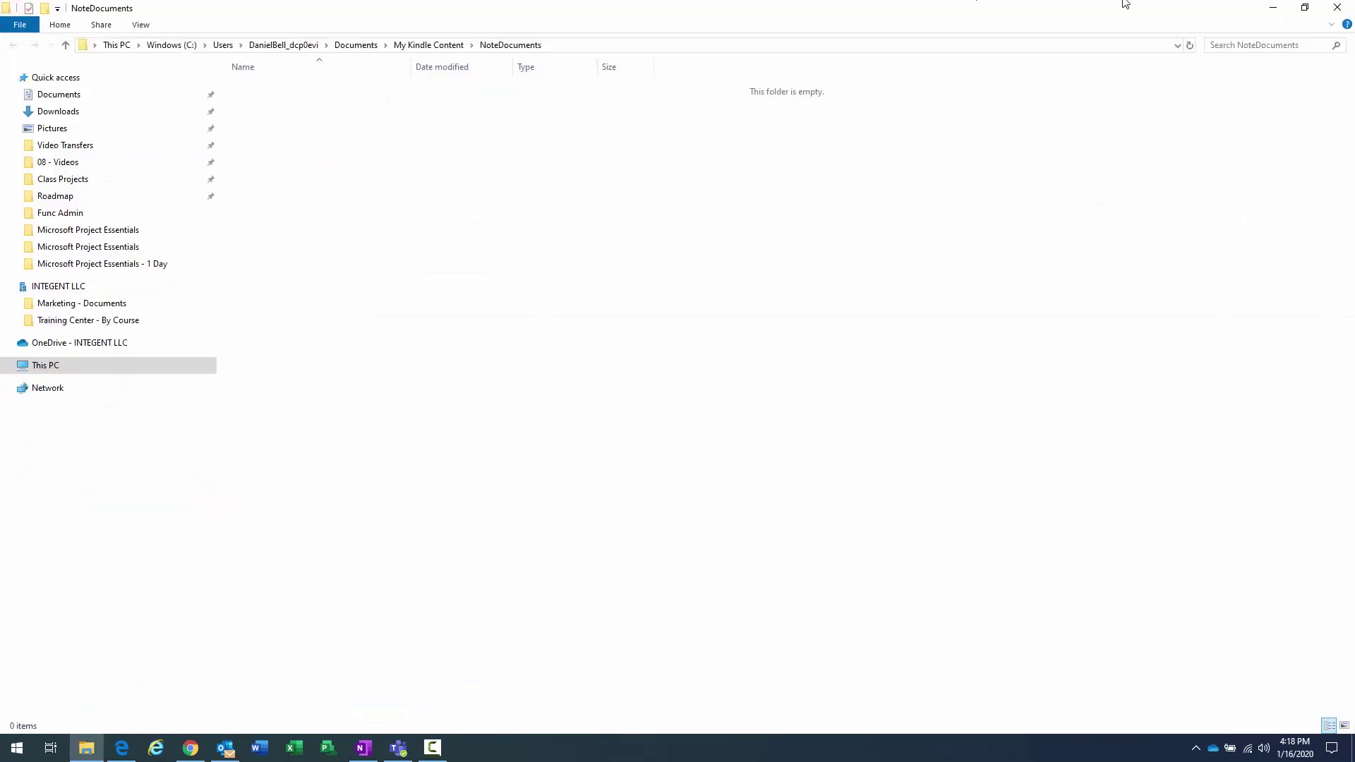
left_click(1337, 7)
- Paste the Idea list tab link into a new Notepad note and minimize it
key("super")
type("note")
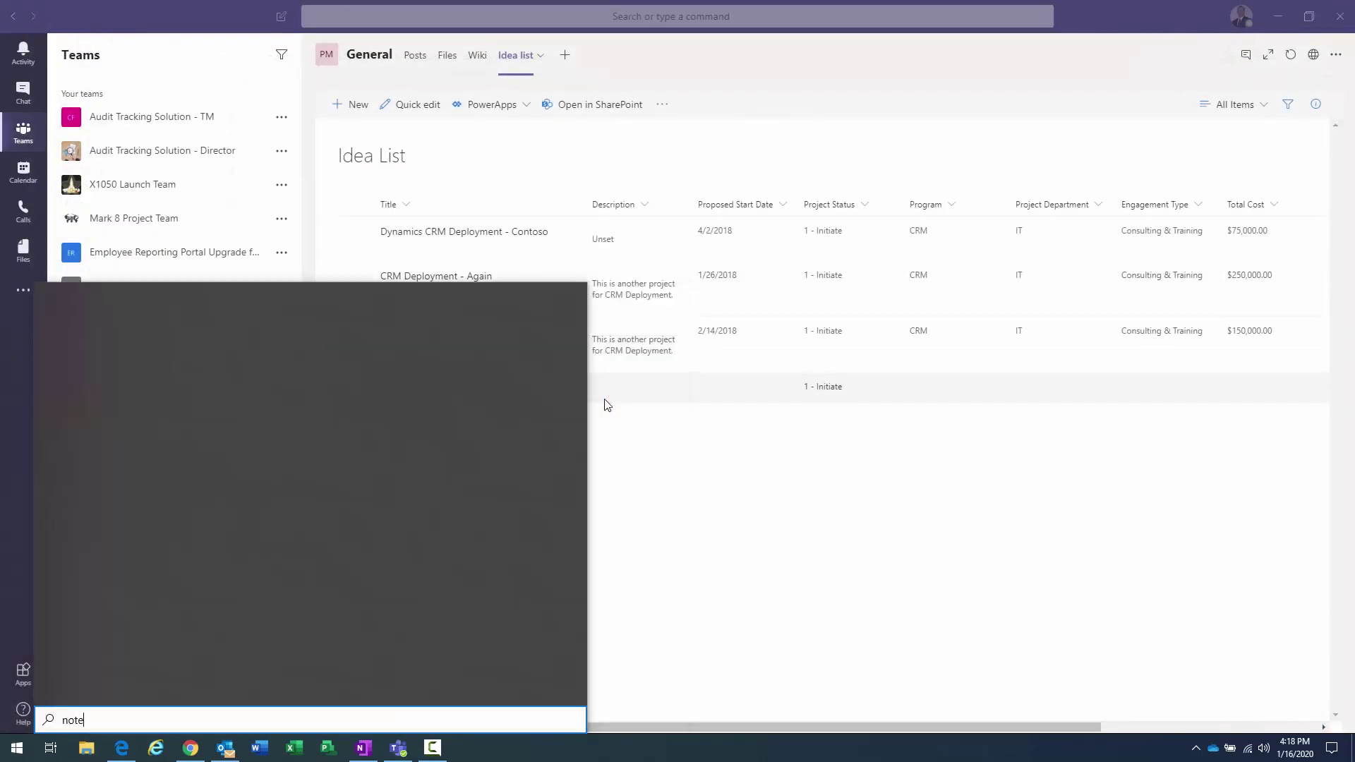
key("Return")
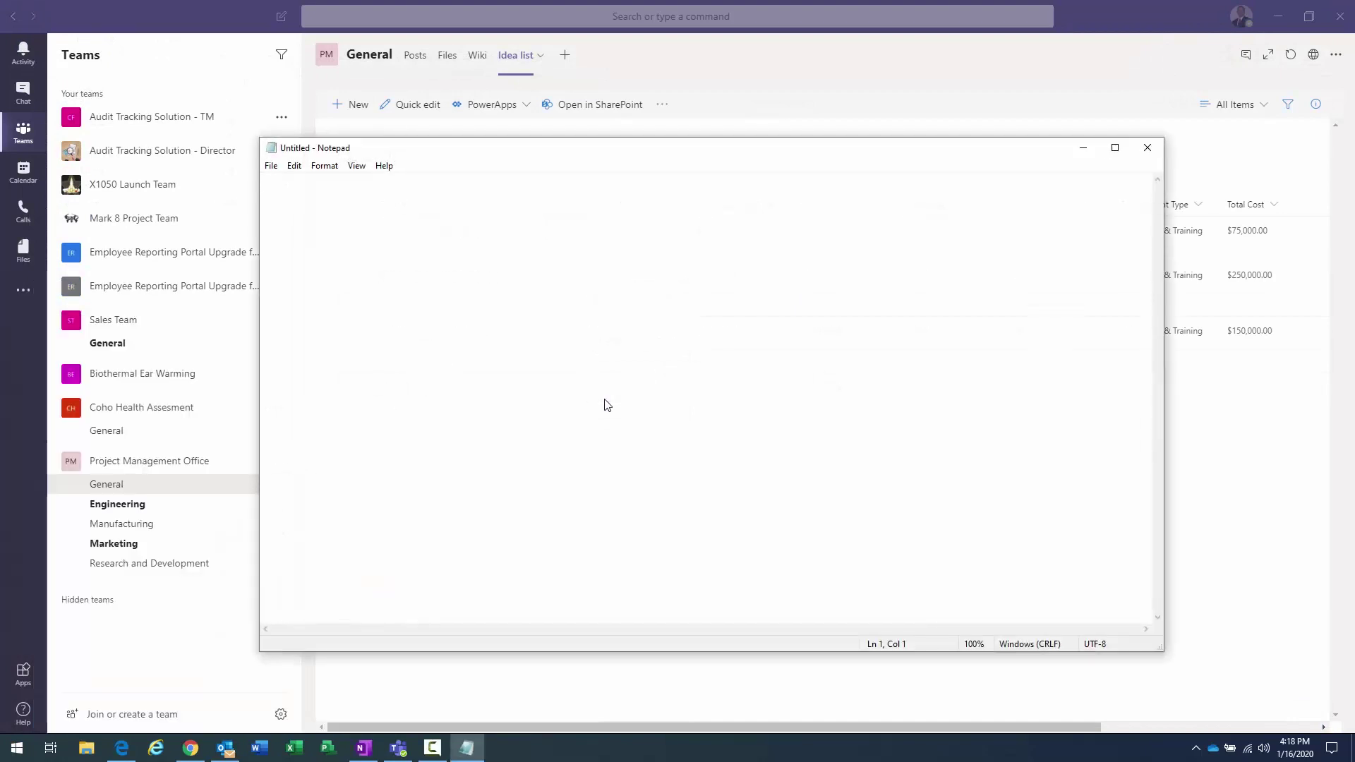
key("ctrl+v")
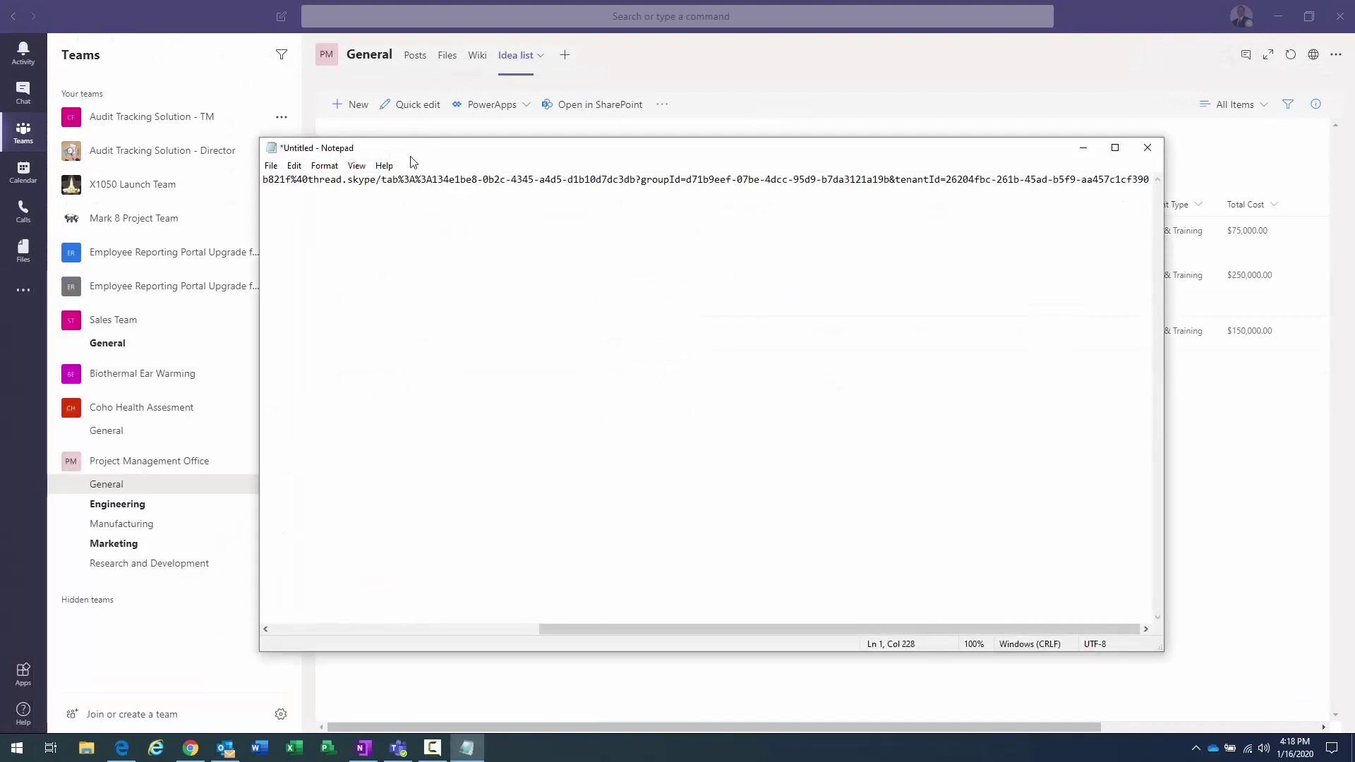
left_click(426, 629)
left_click_drag(295, 185, 1175, 169)
left_click(1083, 147)
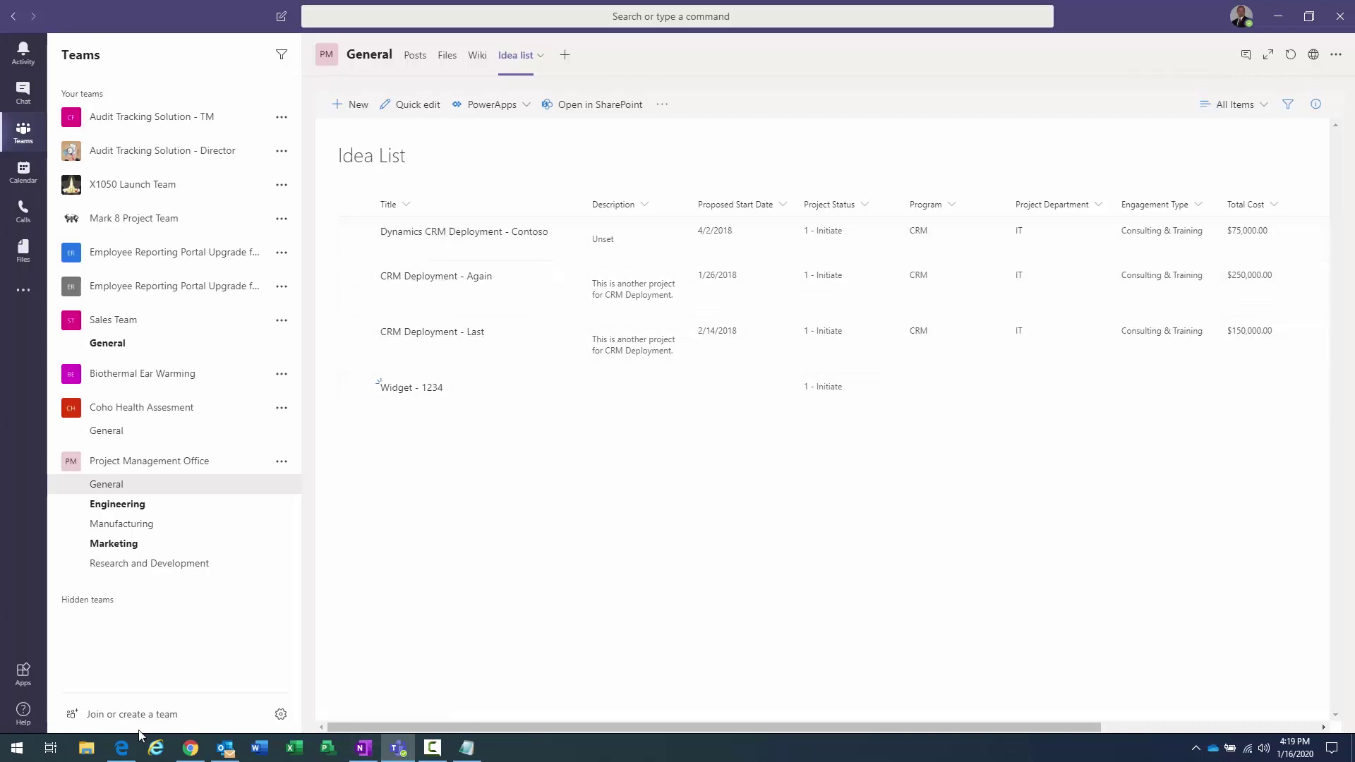
left_click(191, 748)
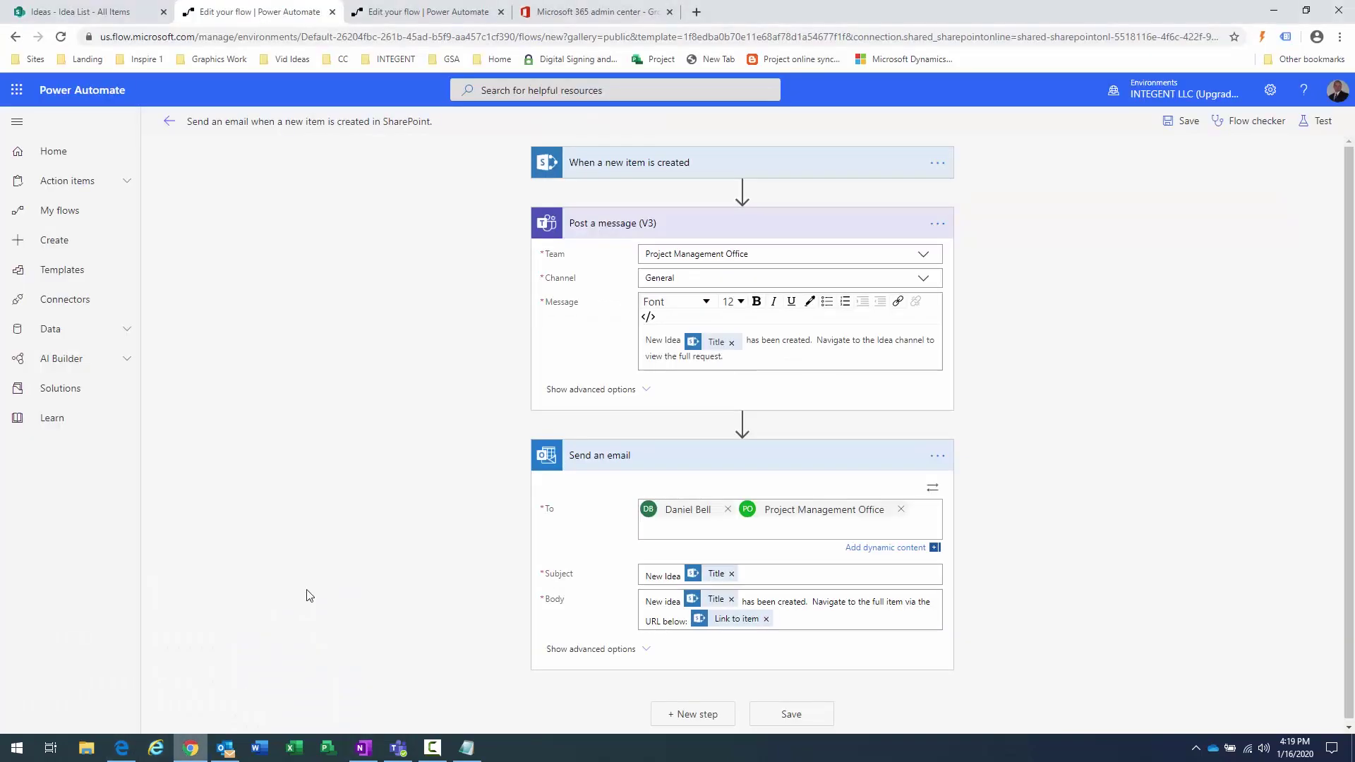
- On the Ideas - Idea List page, select Dynamics CRM Deployment and return the list to classic SharePoint
left_click(81, 12)
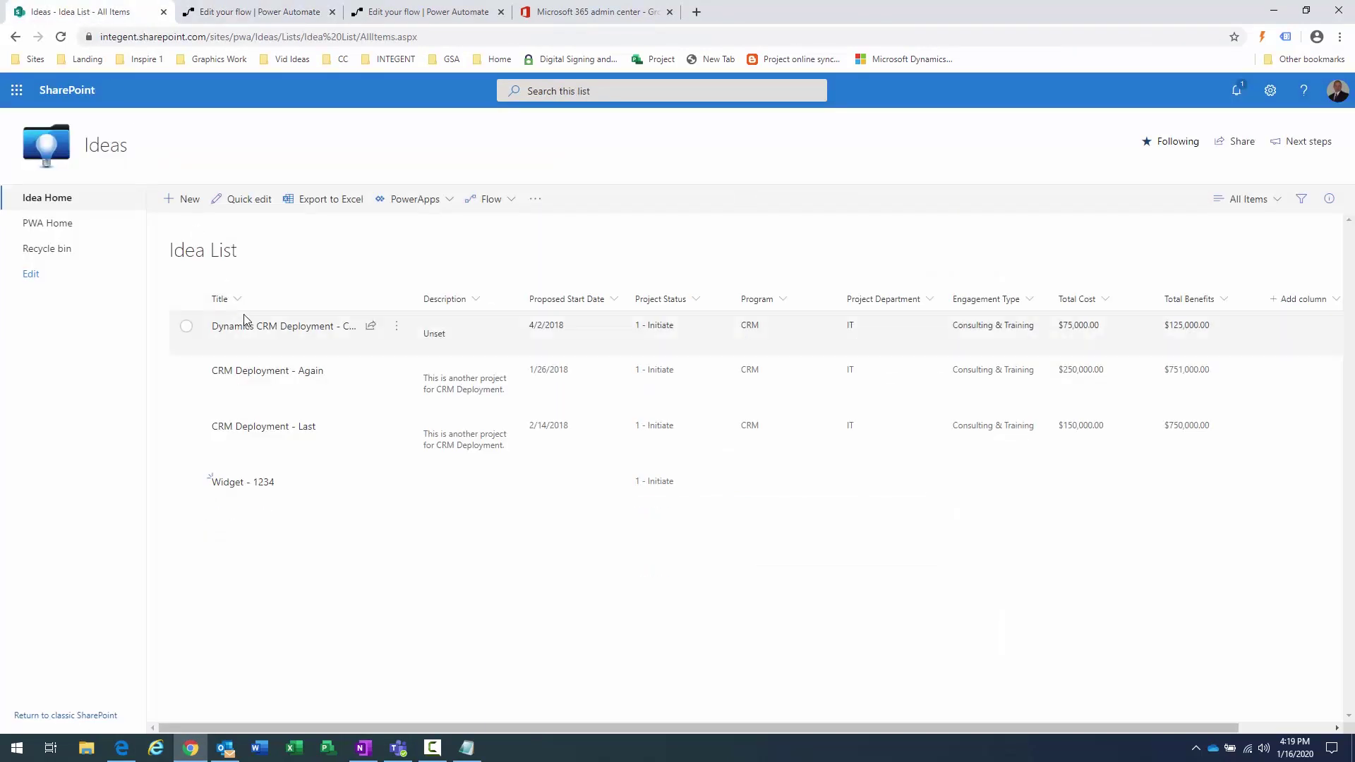
left_click(187, 328)
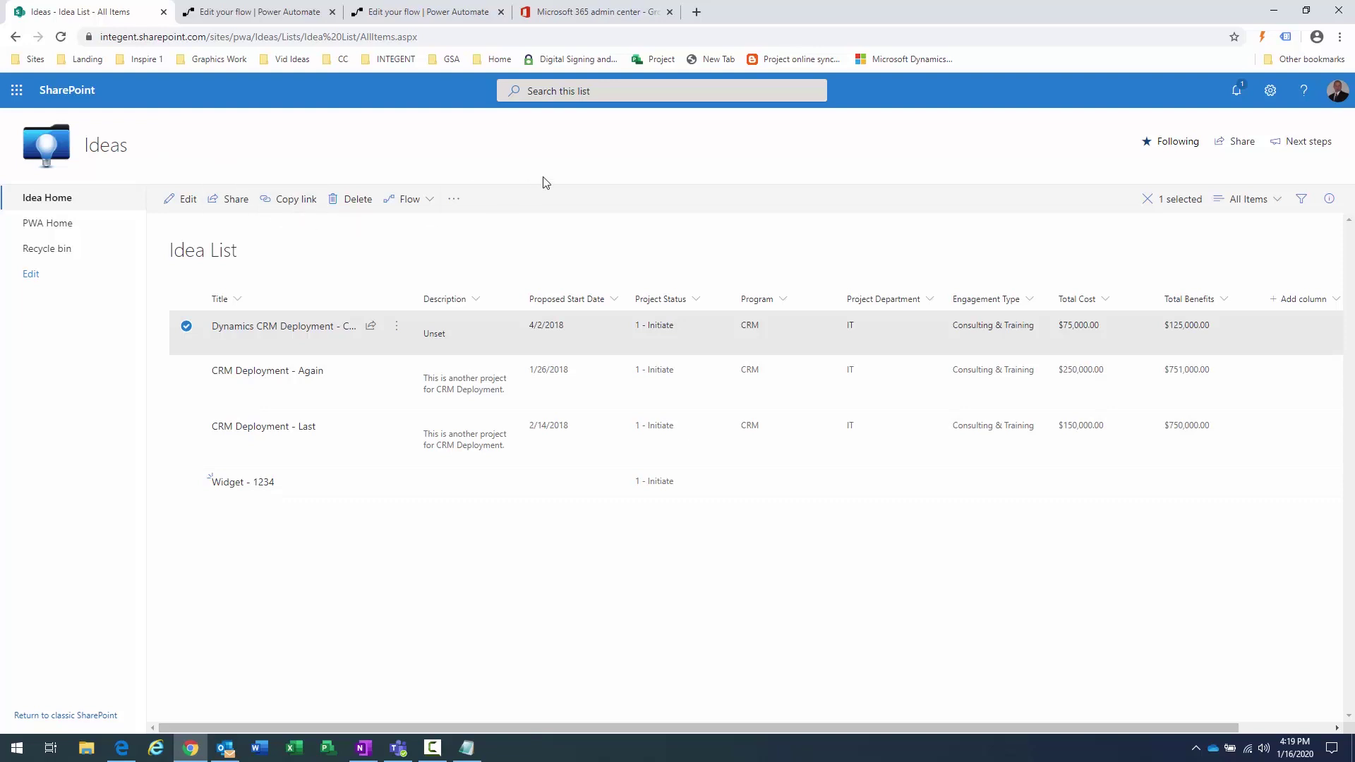
left_click(453, 202)
left_click(1013, 175)
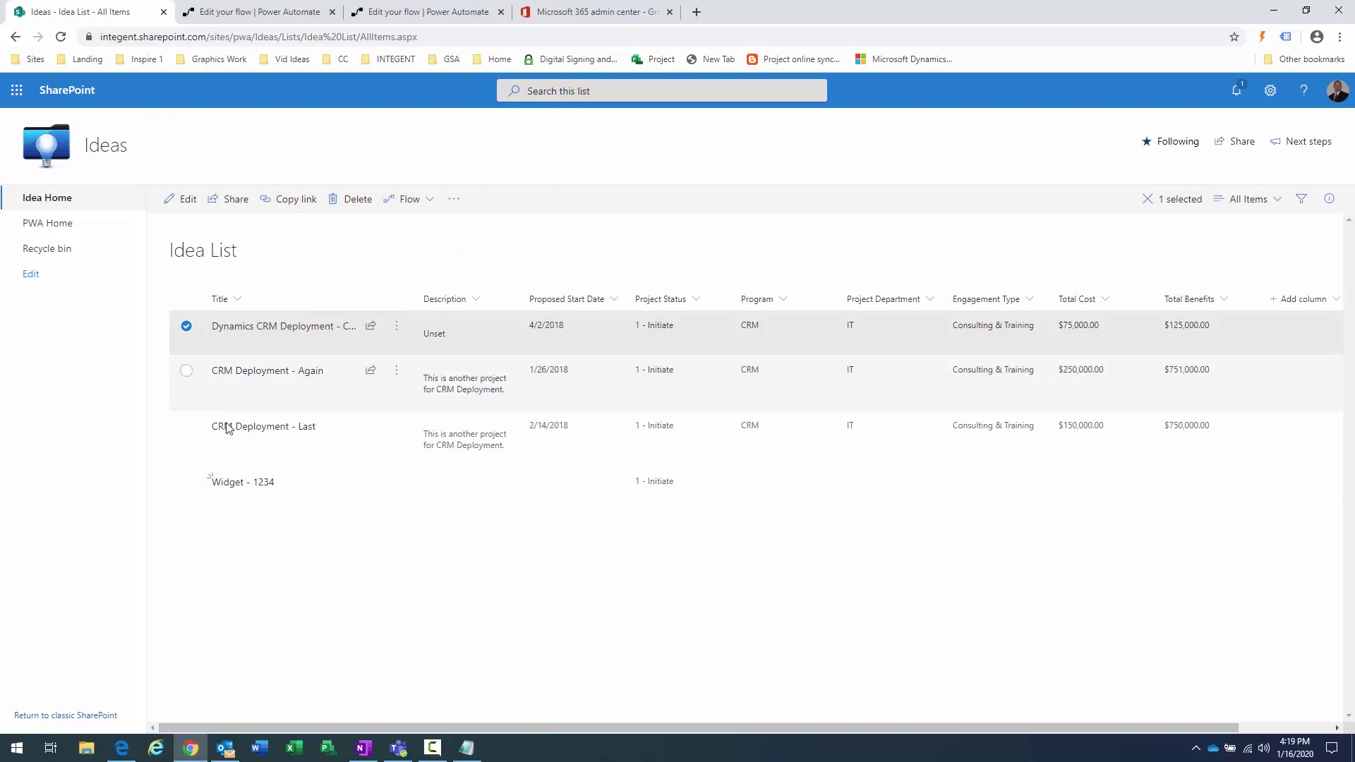
left_click(65, 716)
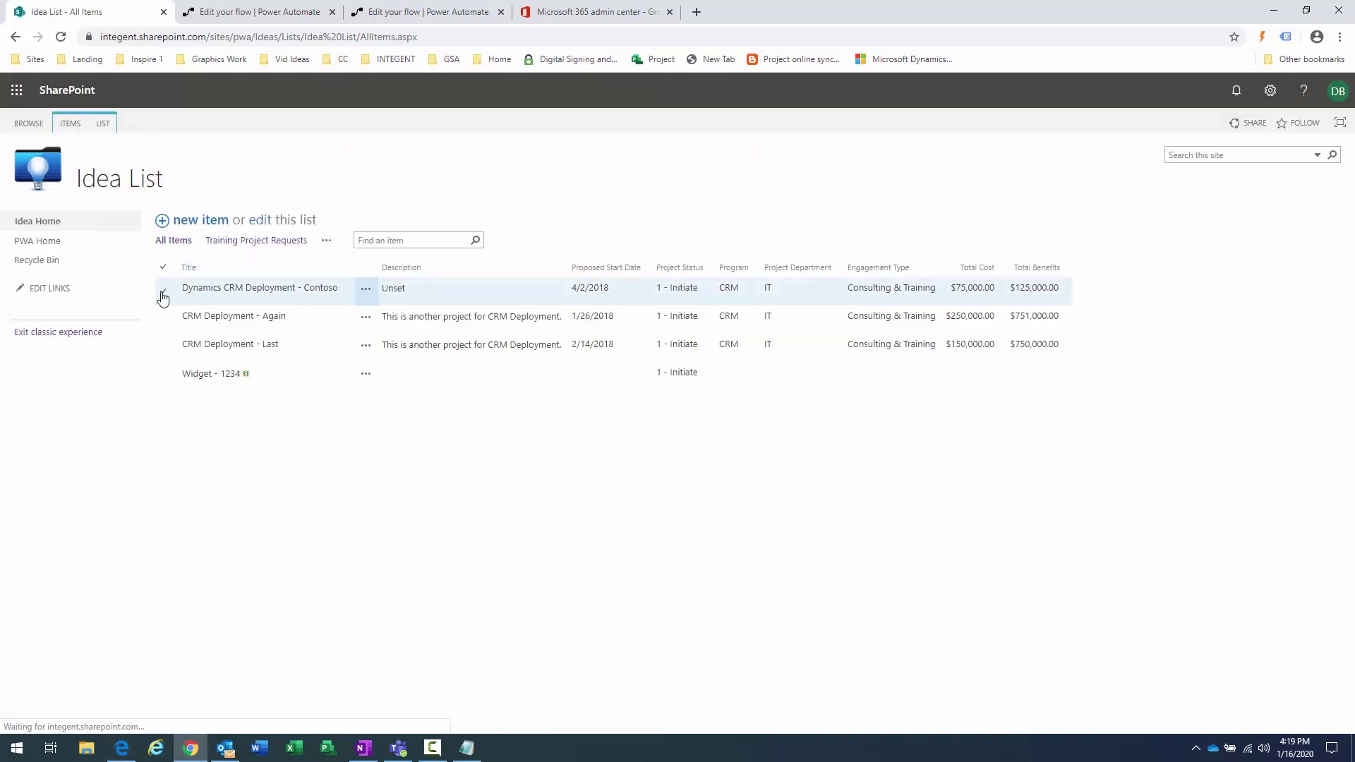
- Preview Create Projects for Dynamics CRM Deployment - Contoso without creating it, then show the LIST ribbon commands
left_click(163, 291)
left_click(69, 123)
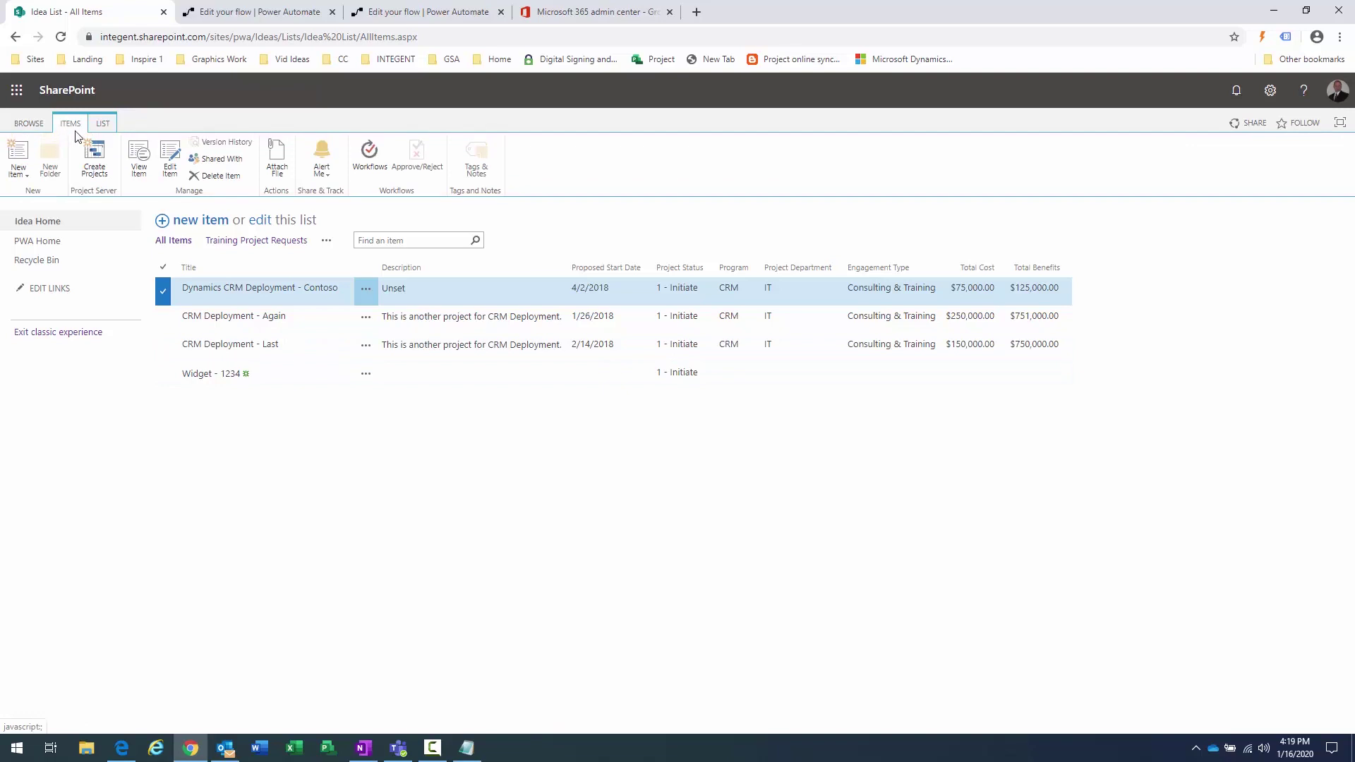
left_click(88, 171)
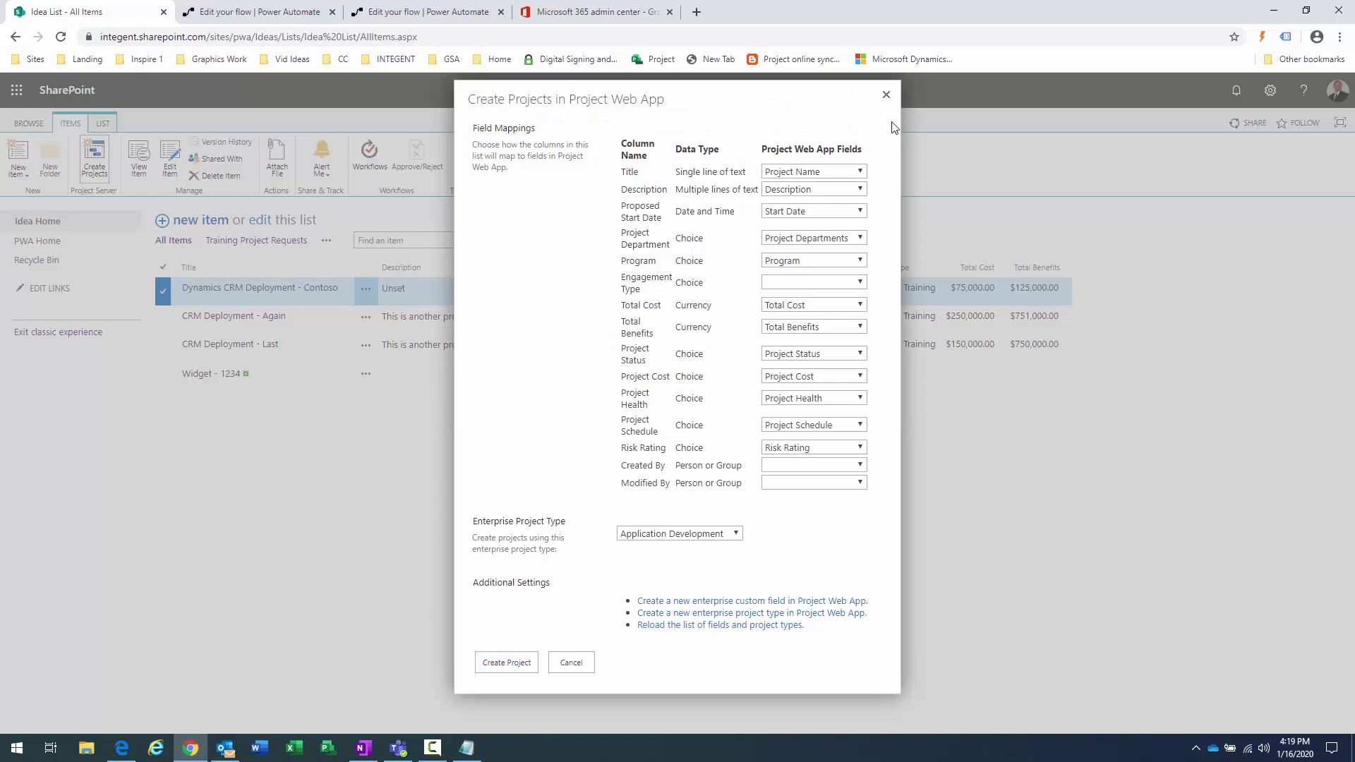
left_click(886, 94)
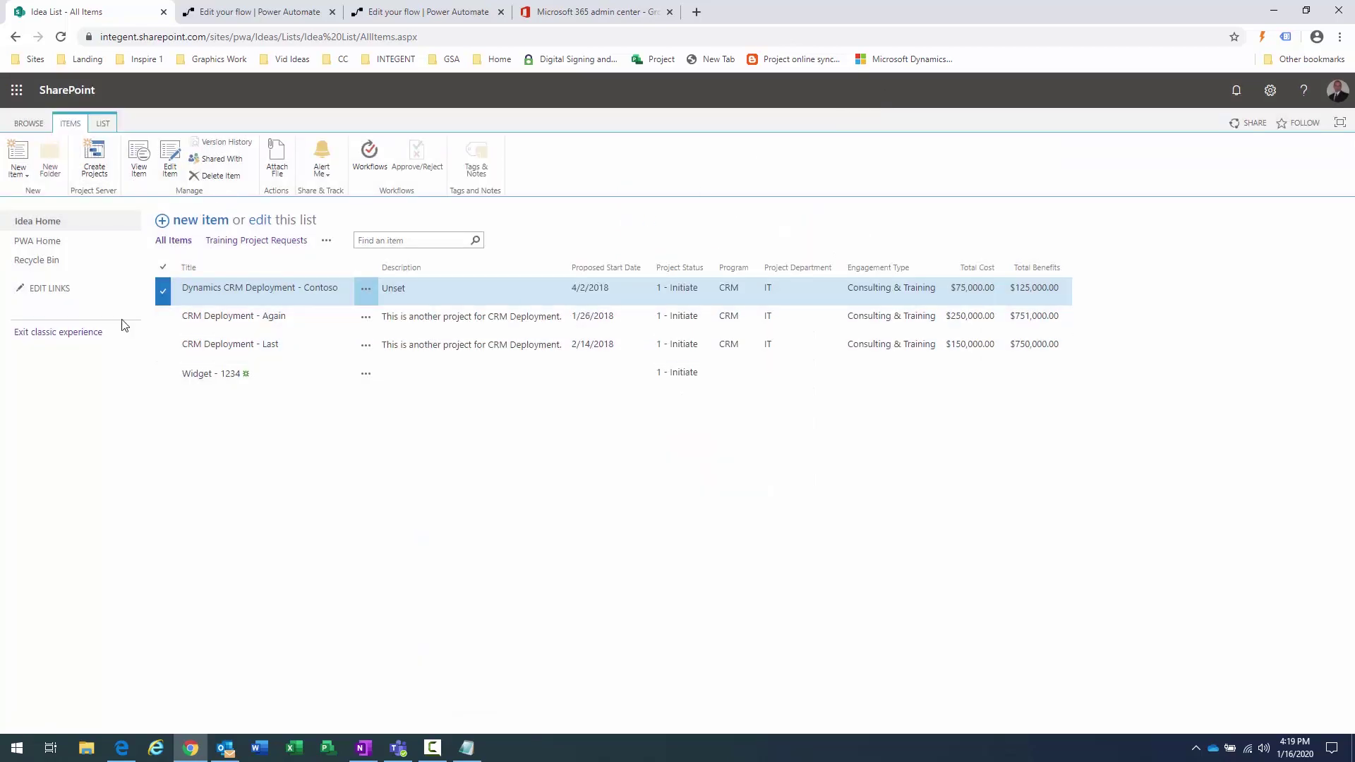
left_click(162, 290)
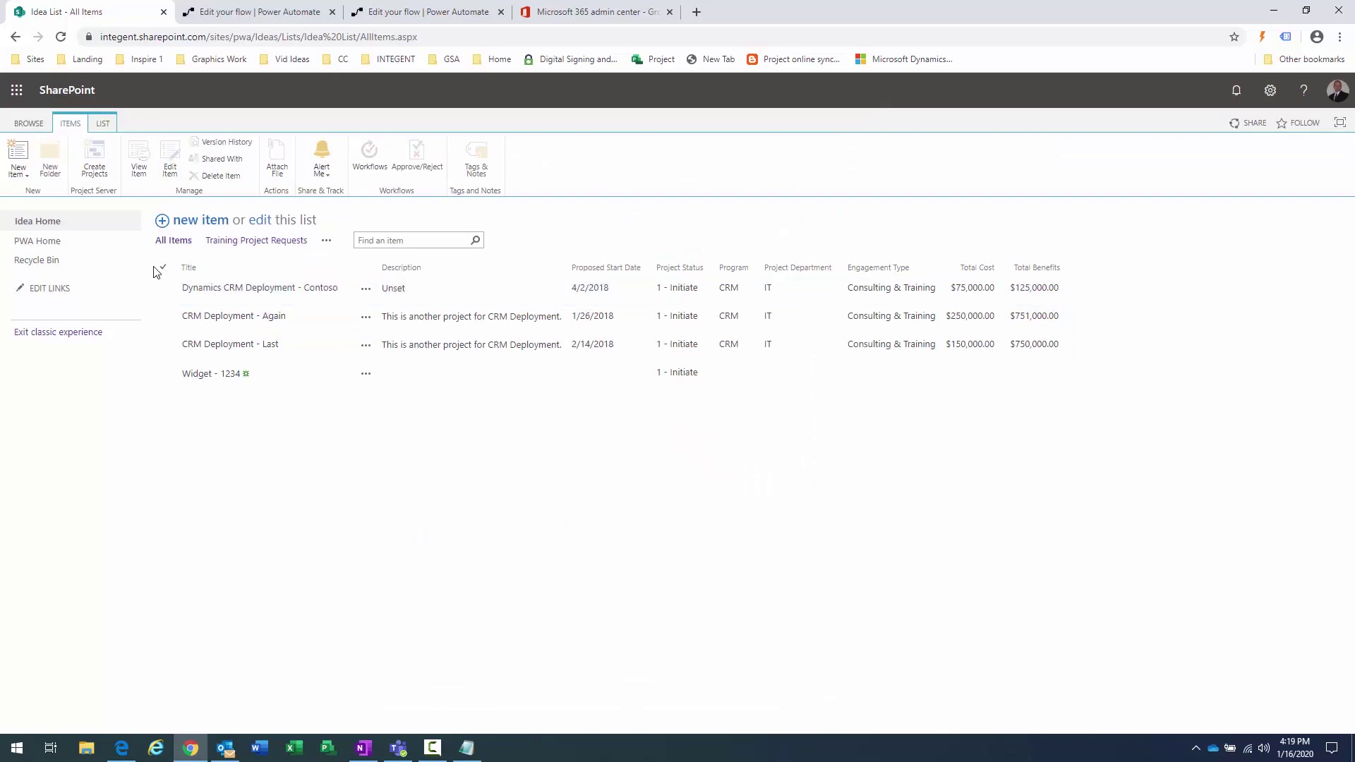
left_click(102, 123)
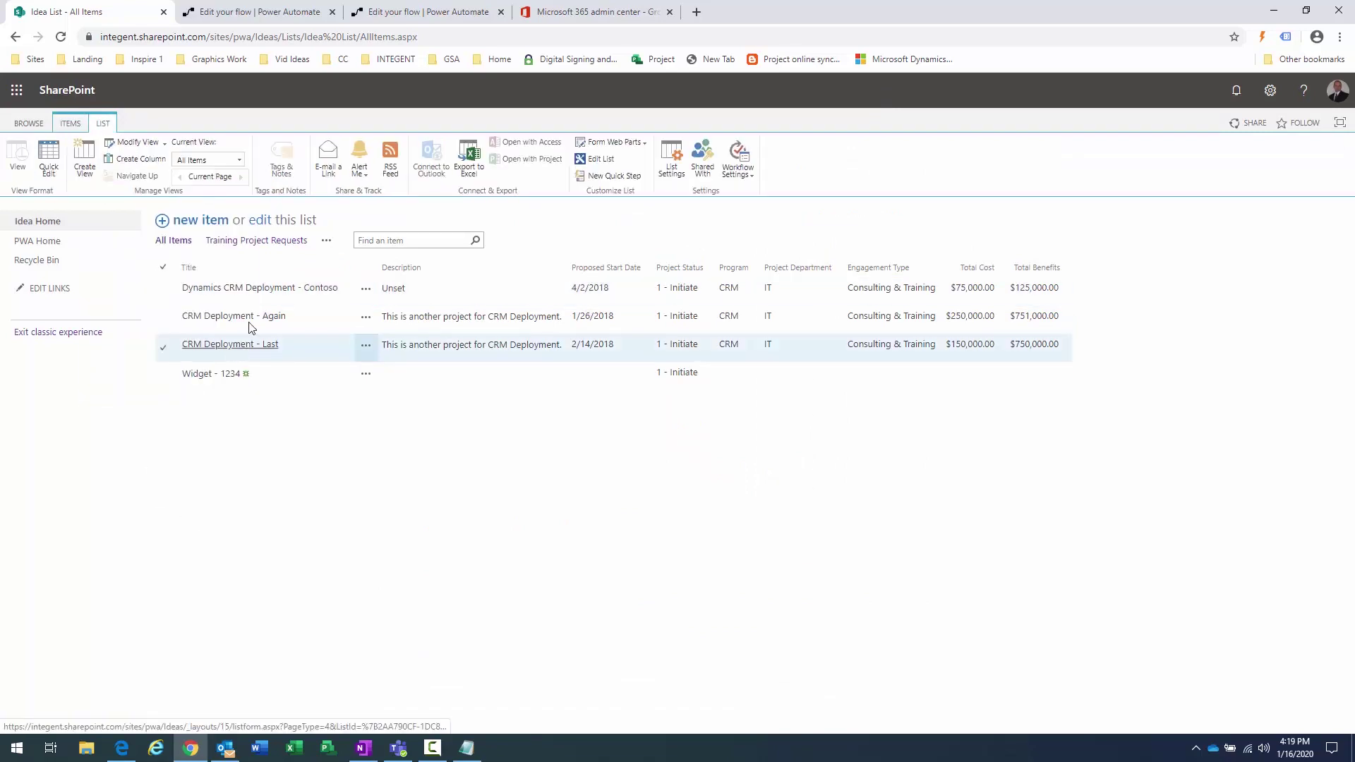
- Set List experience to Classic experience in the Idea List's Advanced settings, save, and return to Teams
left_click(676, 166)
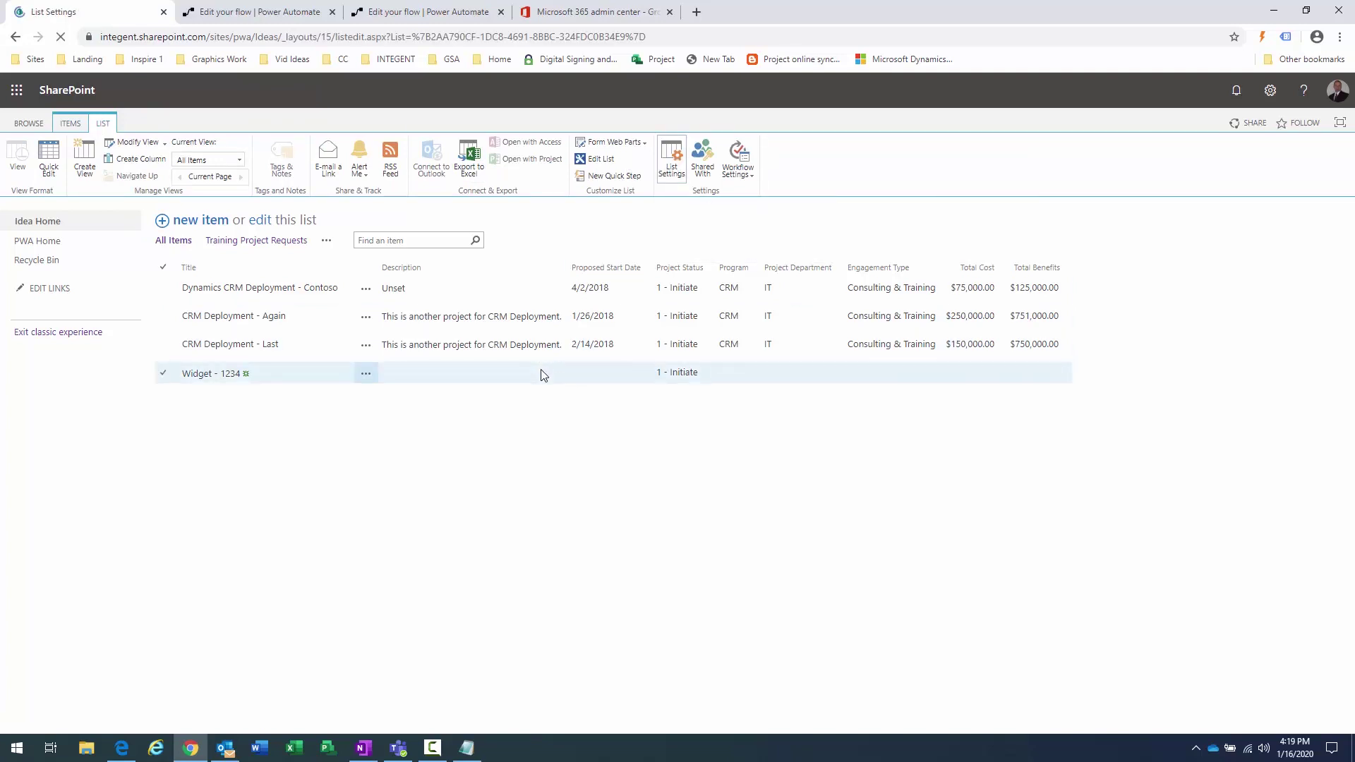
scroll(372, 393, "down", 1)
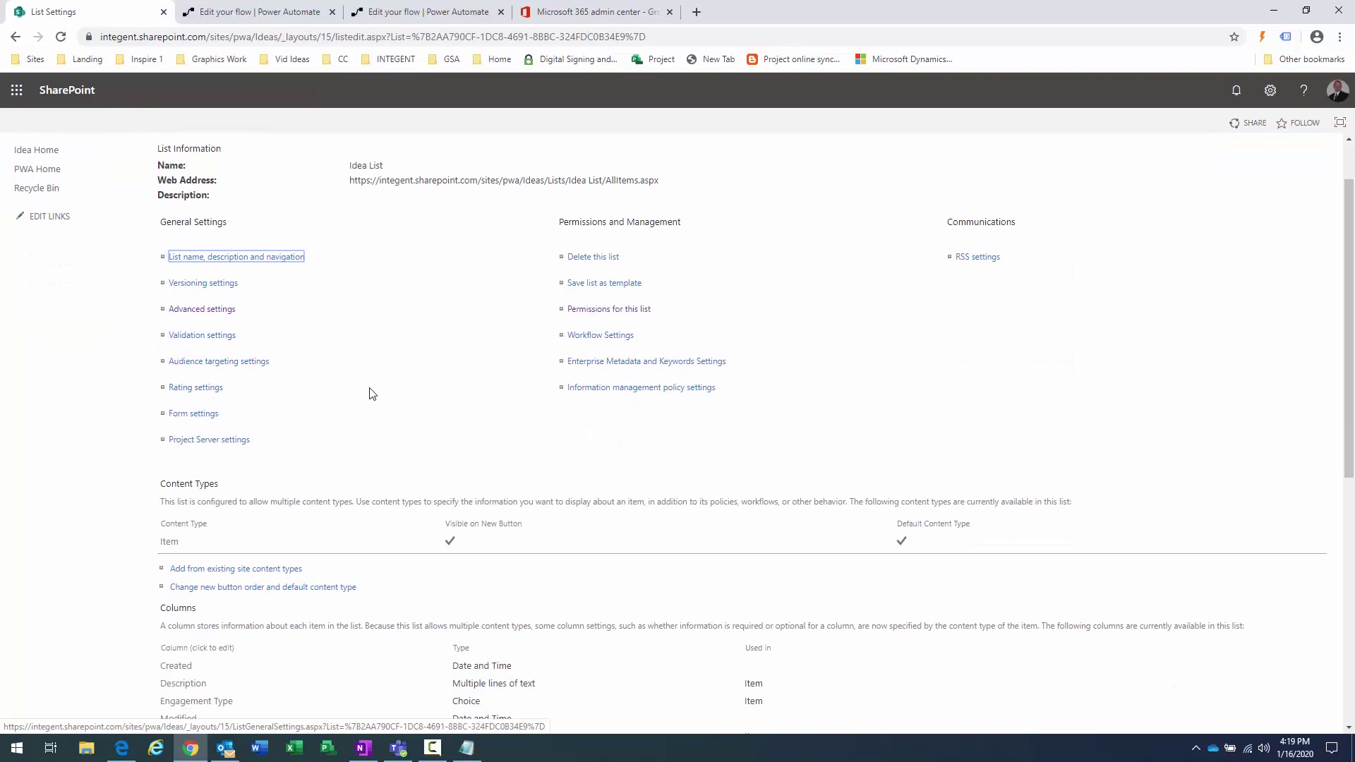
left_click(197, 314)
scroll(379, 494, "down", 10)
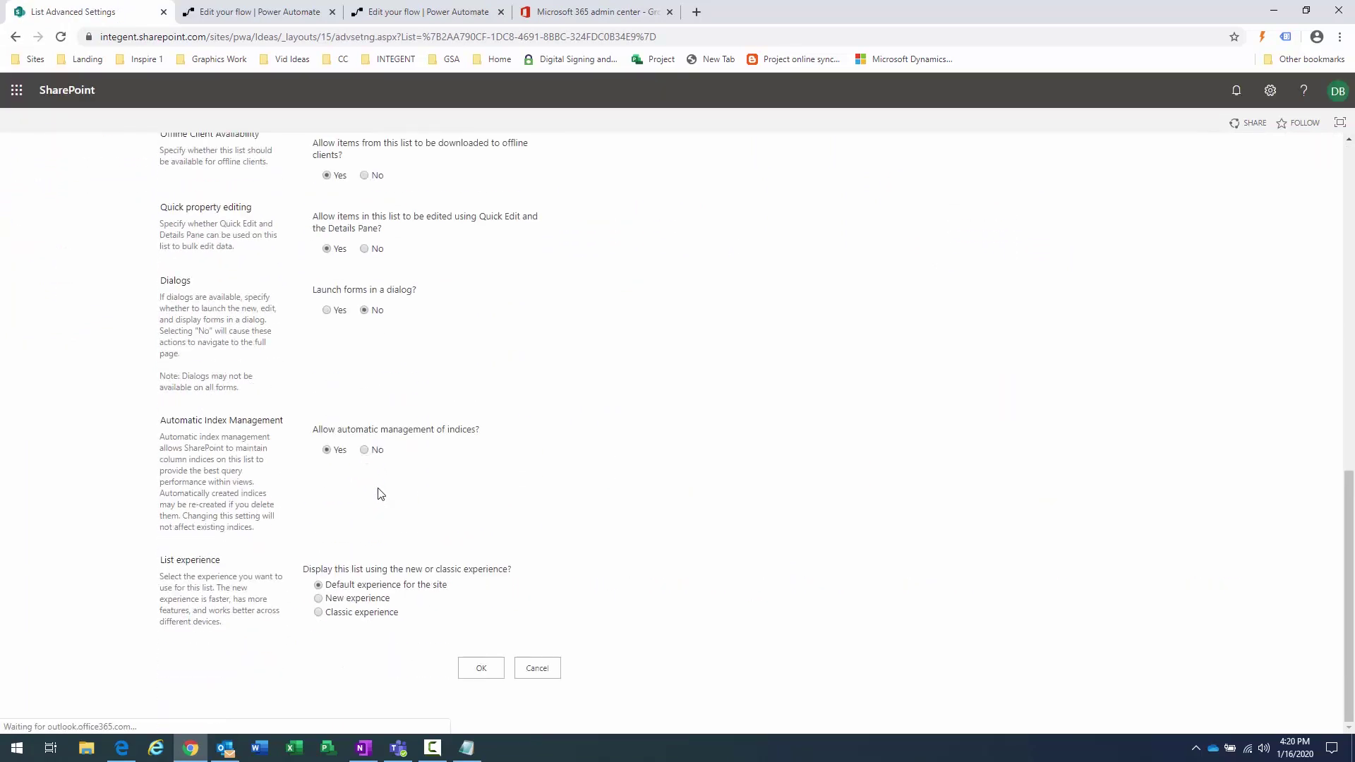
left_click_drag(162, 560, 235, 565)
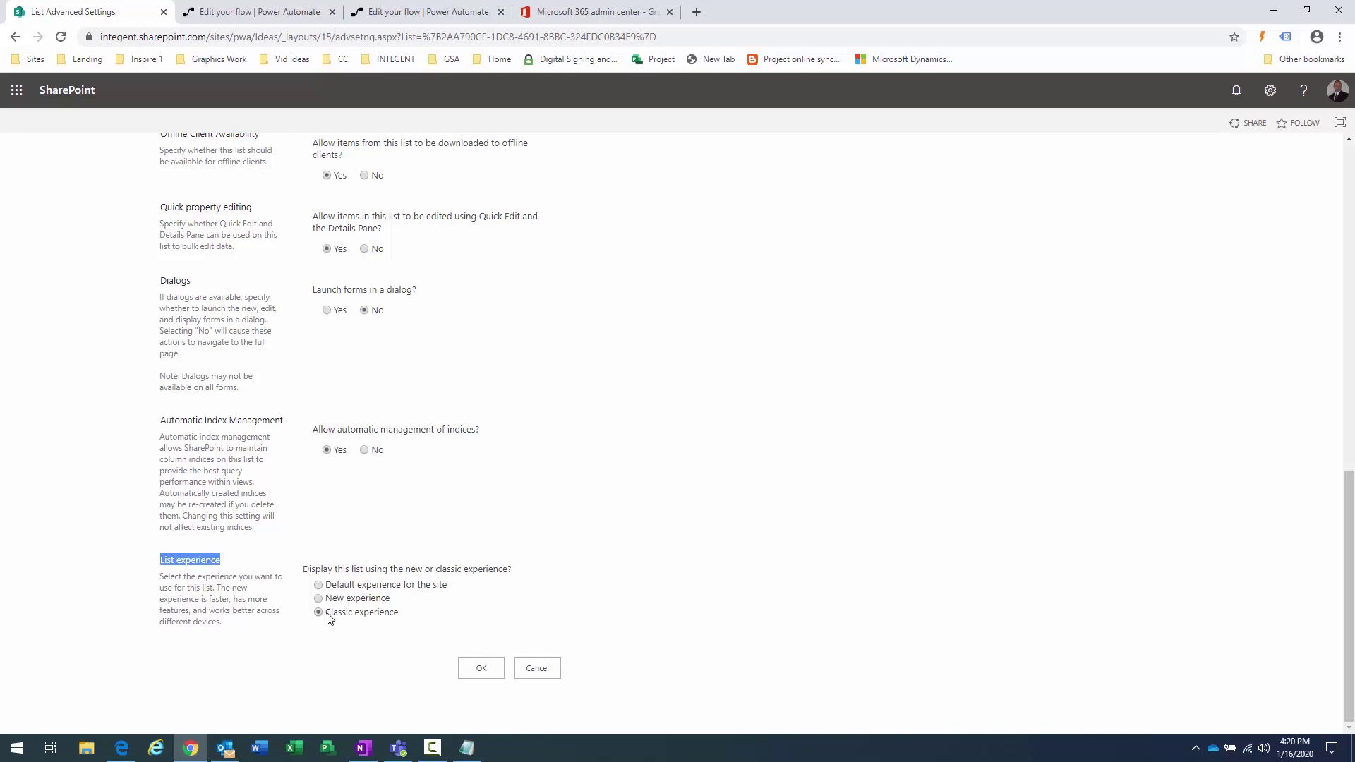
left_click_drag(305, 569, 599, 571)
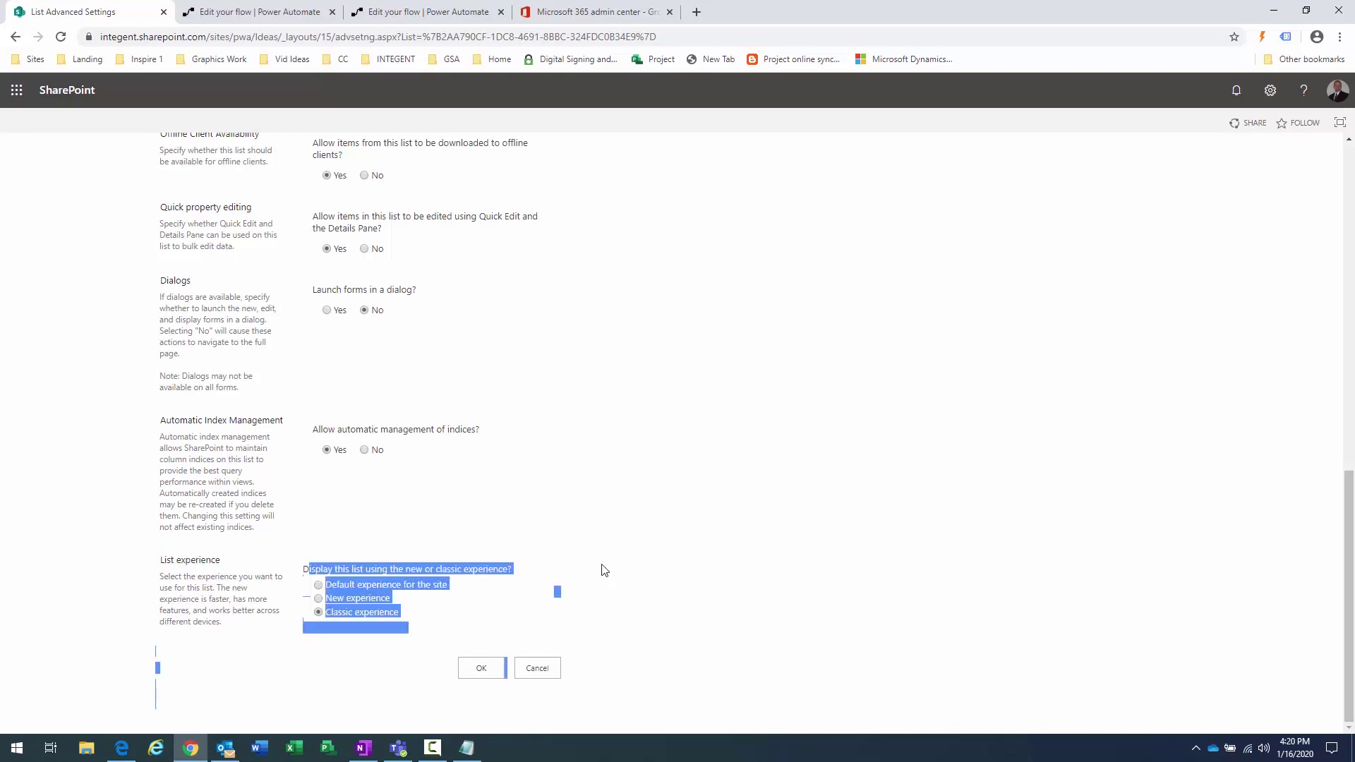
left_click(592, 571)
left_click(482, 671)
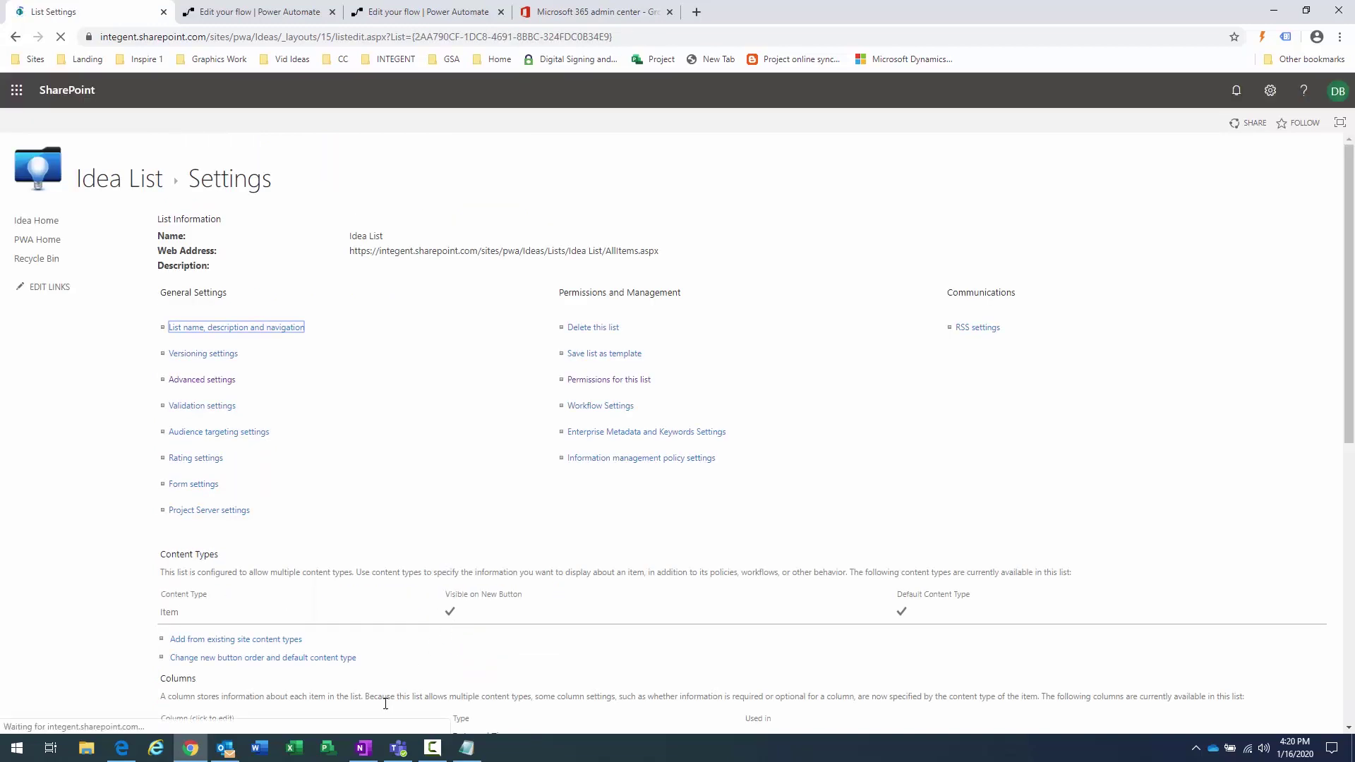
left_click(398, 748)
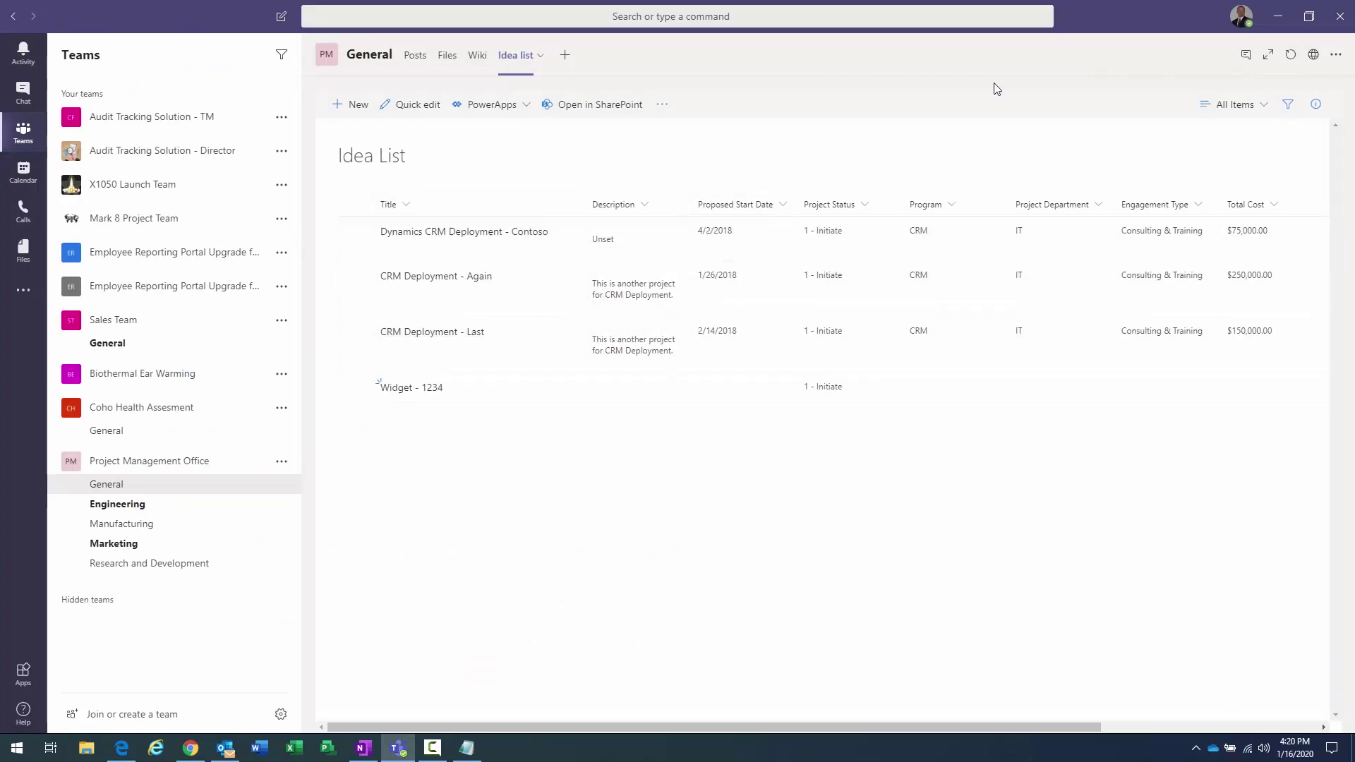
- Reload the Idea list tab, then preview Create Projects for Widget - 1234 without creating anything
left_click(1290, 56)
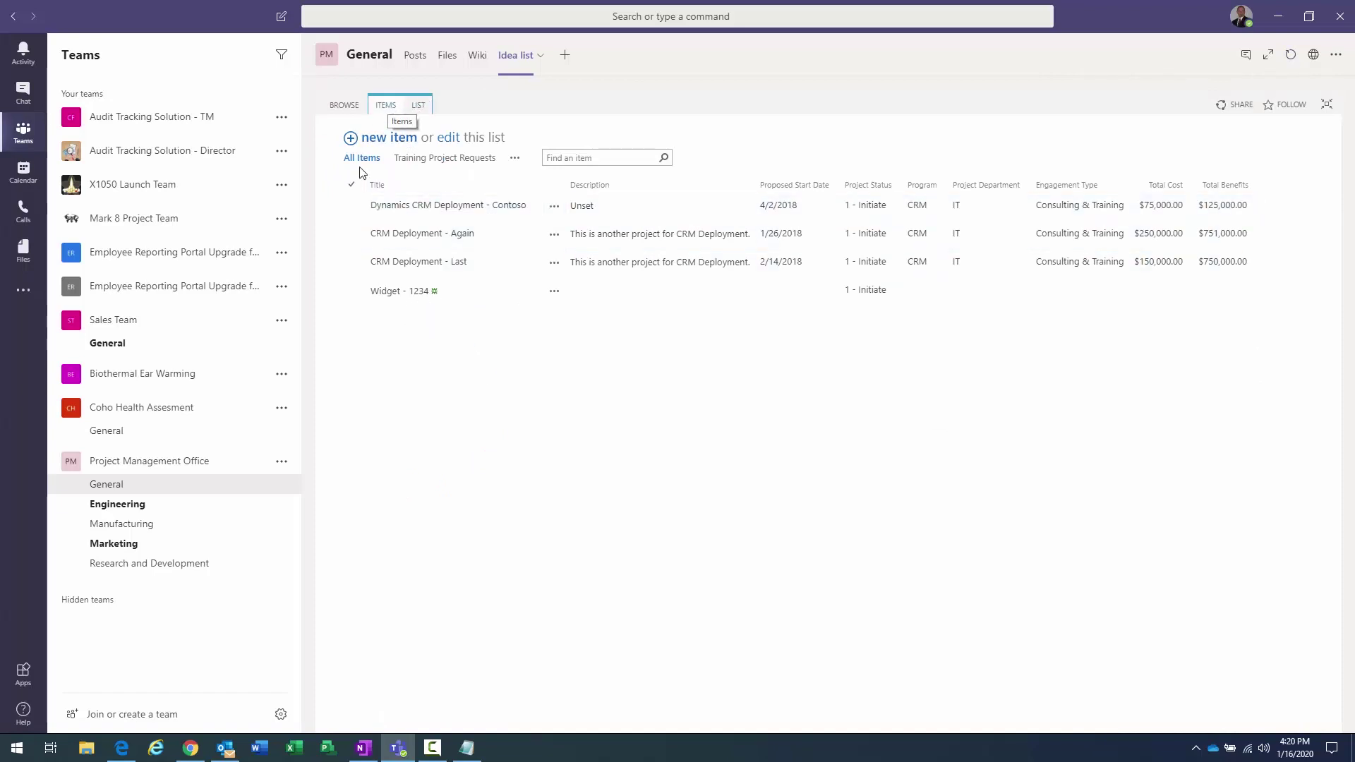
left_click(349, 291)
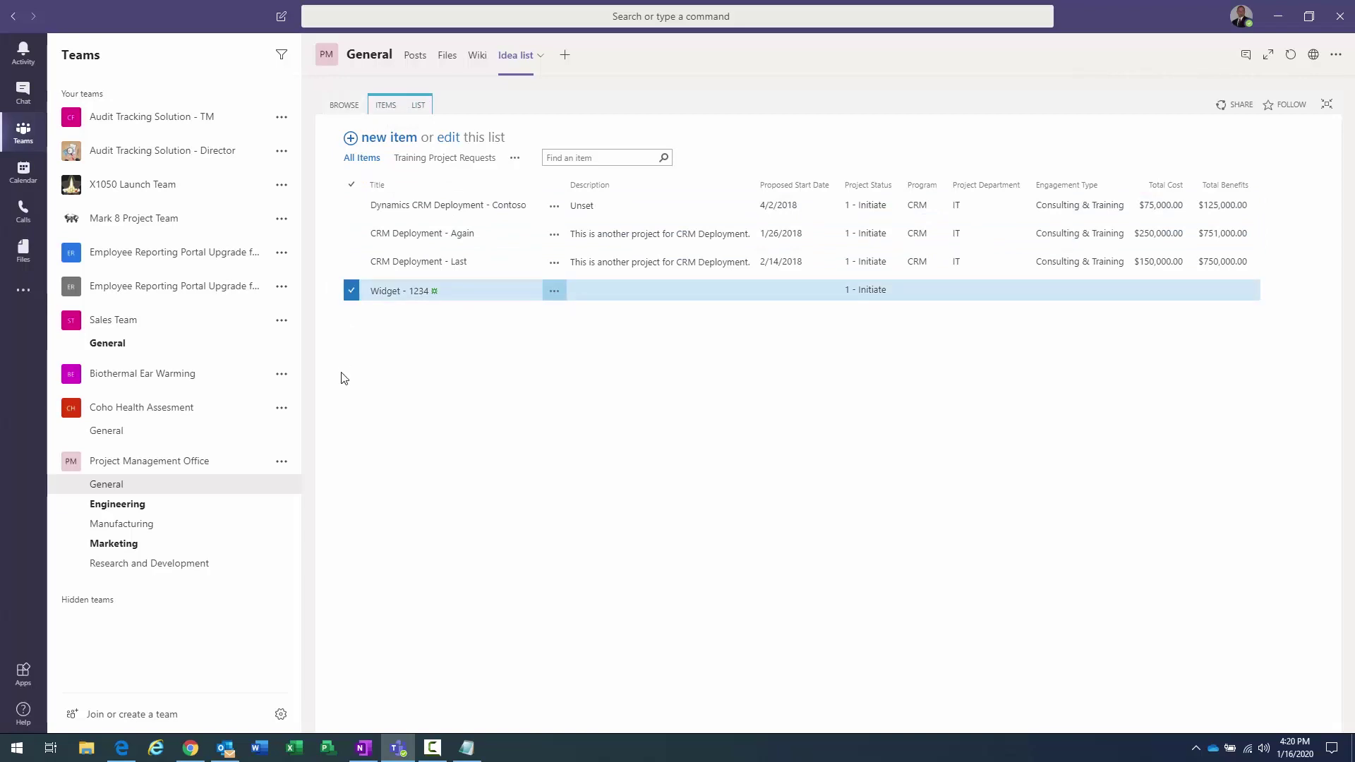
left_click(387, 106)
left_click(410, 147)
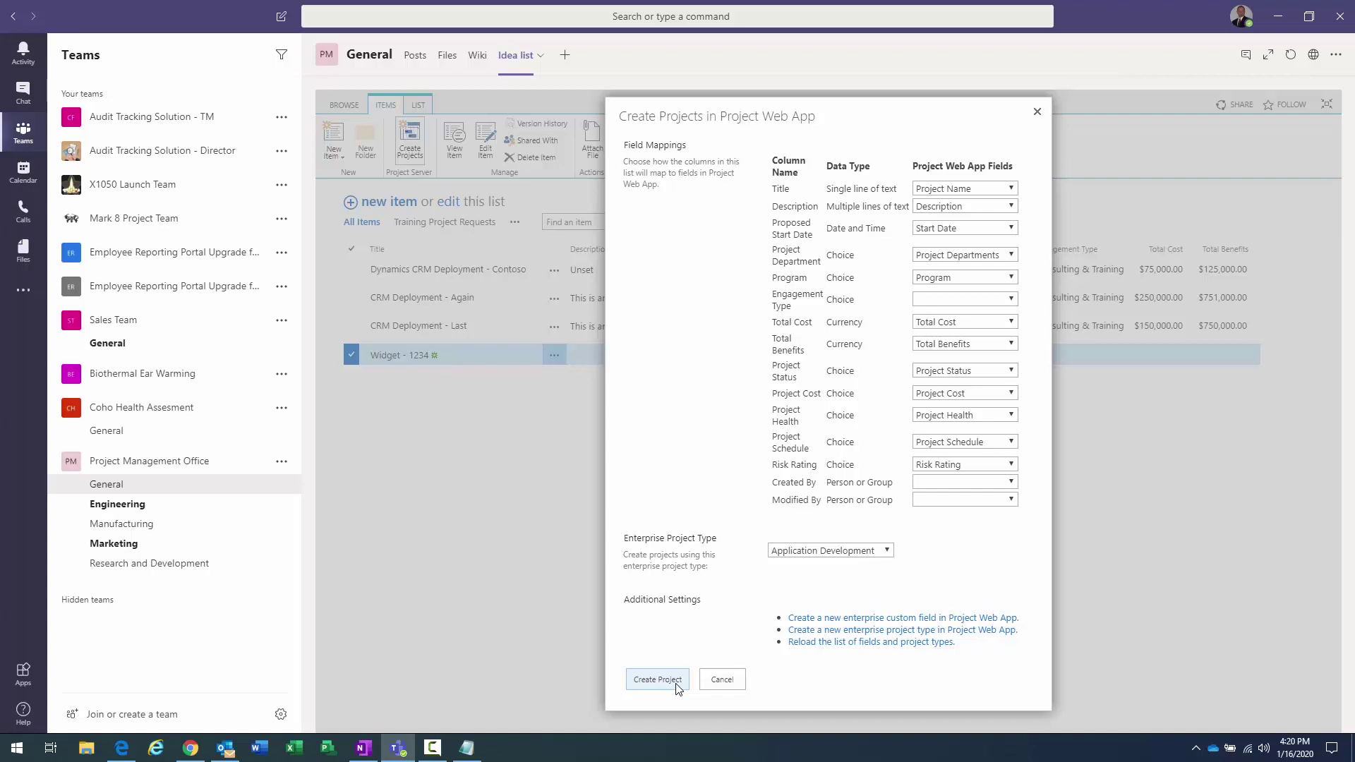
left_click(1038, 114)
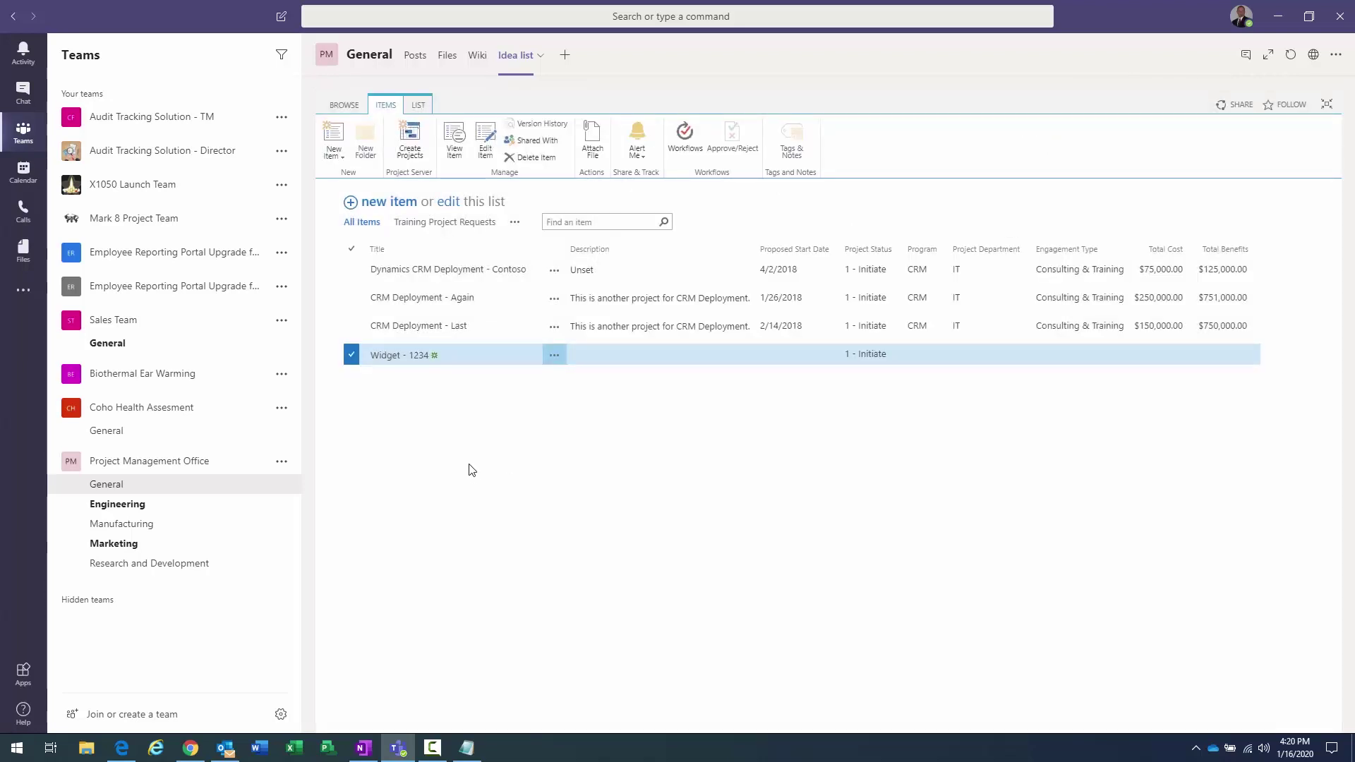